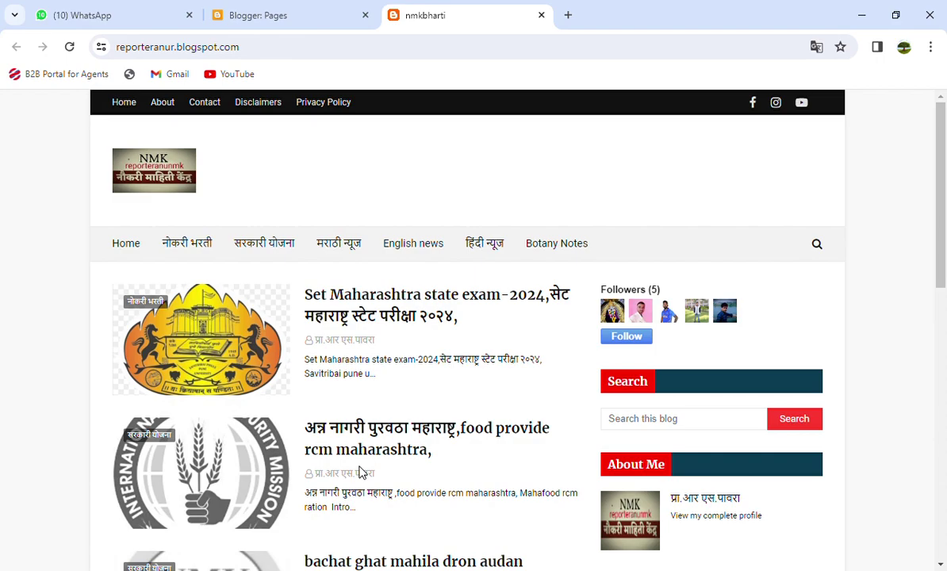
- Start a new blog post from the nmkbharti blog's posts list in Blogger, ready for its title
{"action": "left_click", "coordinate": [297, 17]}
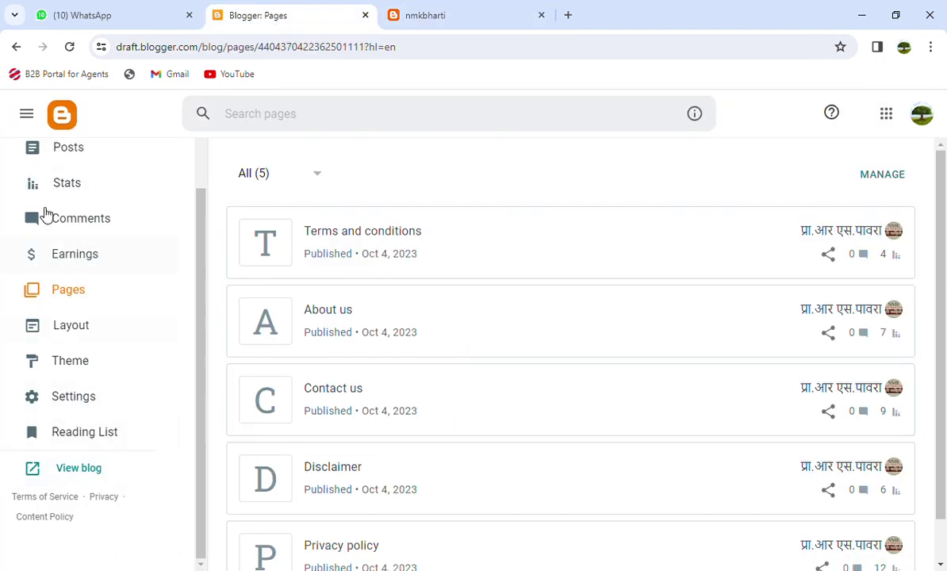
{"action": "scroll", "coordinate": [100, 372], "scroll_direction": "up", "scroll_amount": 2}
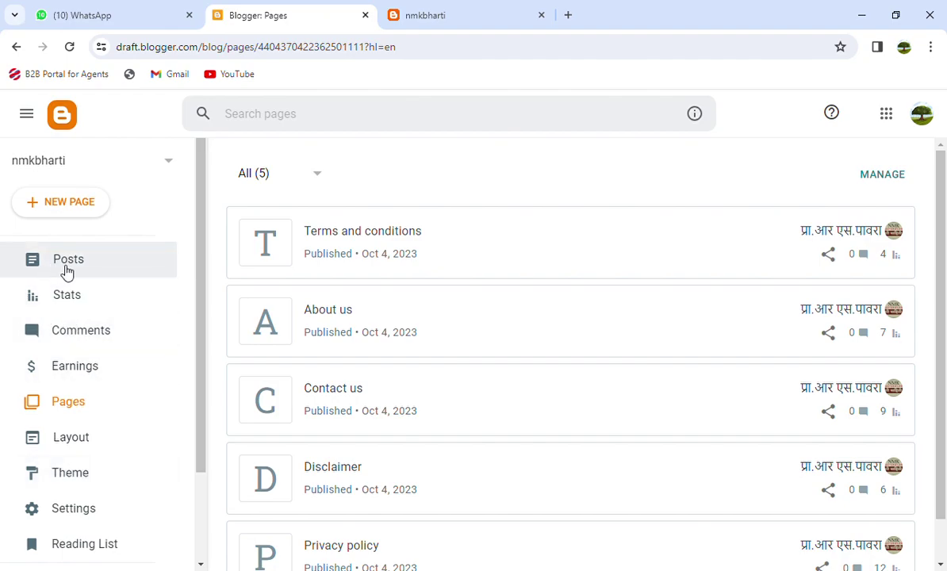
{"action": "left_click", "coordinate": [77, 268]}
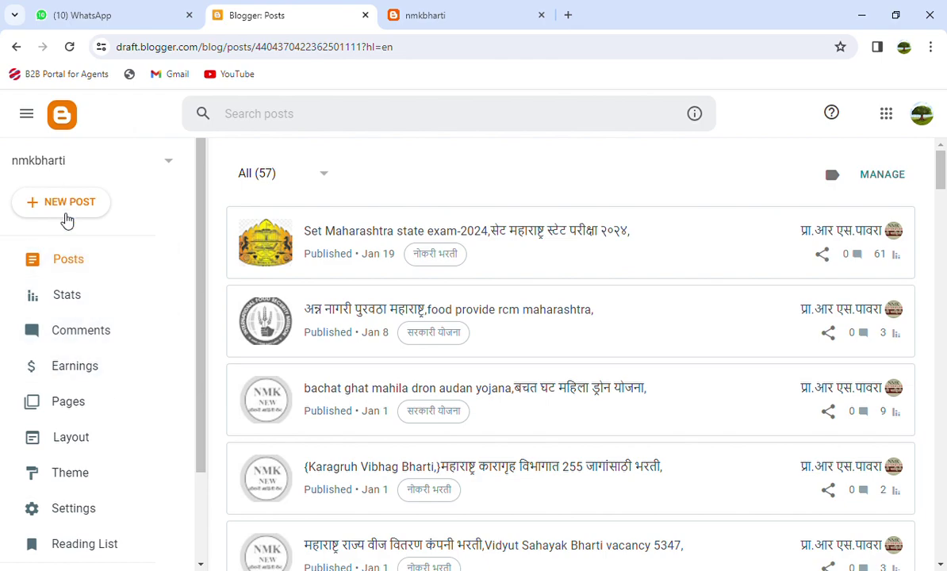
{"action": "left_click", "coordinate": [70, 203]}
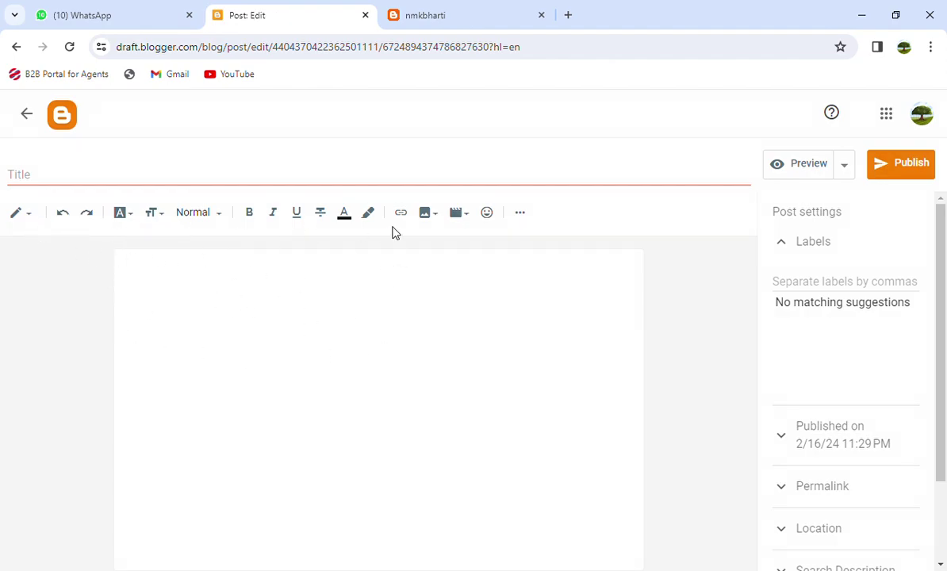
{"action": "left_click", "coordinate": [60, 181]}
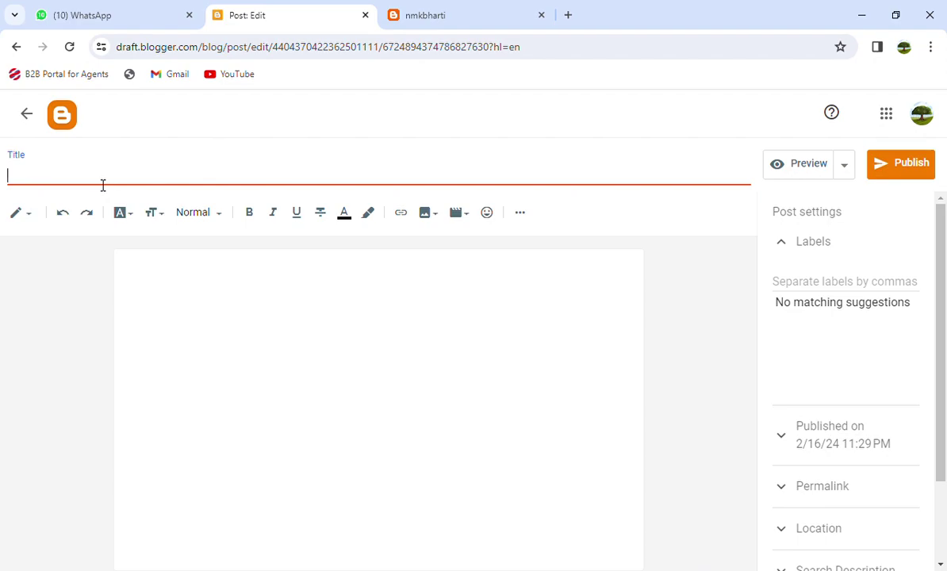
- Open the published post "अन्न नागरी पुरवठा महाराष्ट्र,food provide rcm maharashtra," on the live blog and examine its title and content layout
{"action": "left_click", "coordinate": [444, 17]}
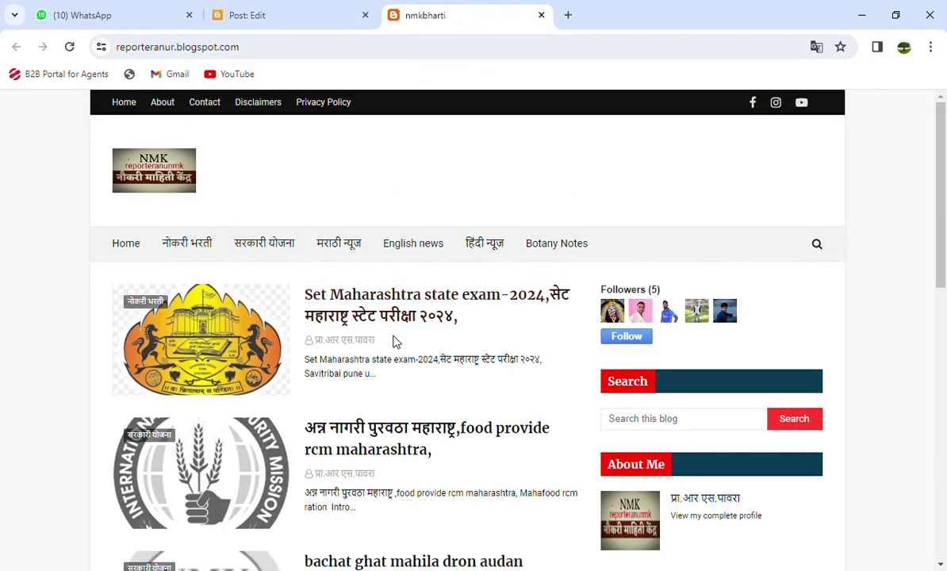
{"action": "scroll", "coordinate": [389, 365], "scroll_direction": "down", "scroll_amount": 2}
{"action": "left_click", "coordinate": [394, 297]}
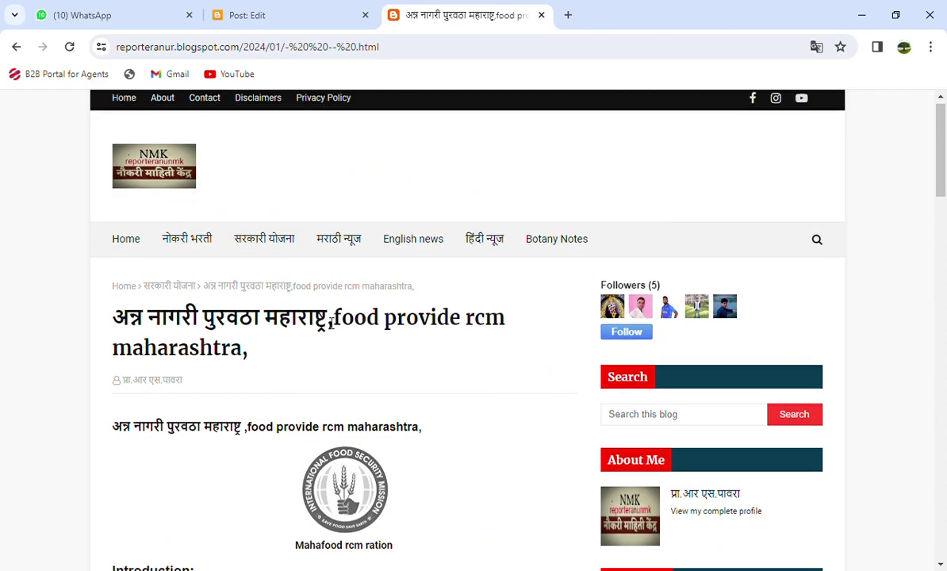
{"action": "scroll", "coordinate": [466, 371], "scroll_direction": "down", "scroll_amount": 1}
{"action": "scroll", "coordinate": [404, 359], "scroll_direction": "up", "scroll_amount": 1}
{"action": "scroll", "coordinate": [431, 366], "scroll_direction": "down", "scroll_amount": 10}
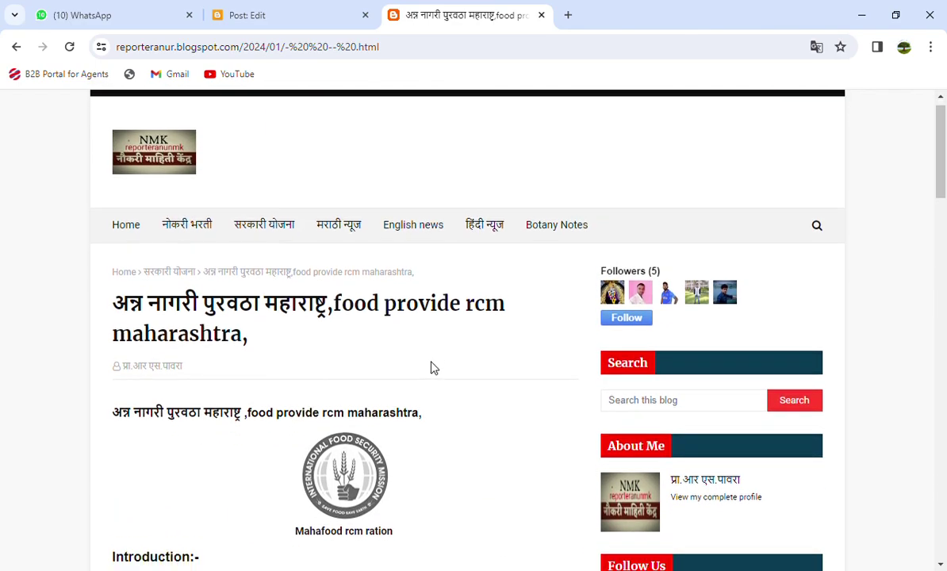
{"action": "scroll", "coordinate": [432, 366], "scroll_direction": "down", "scroll_amount": 5}
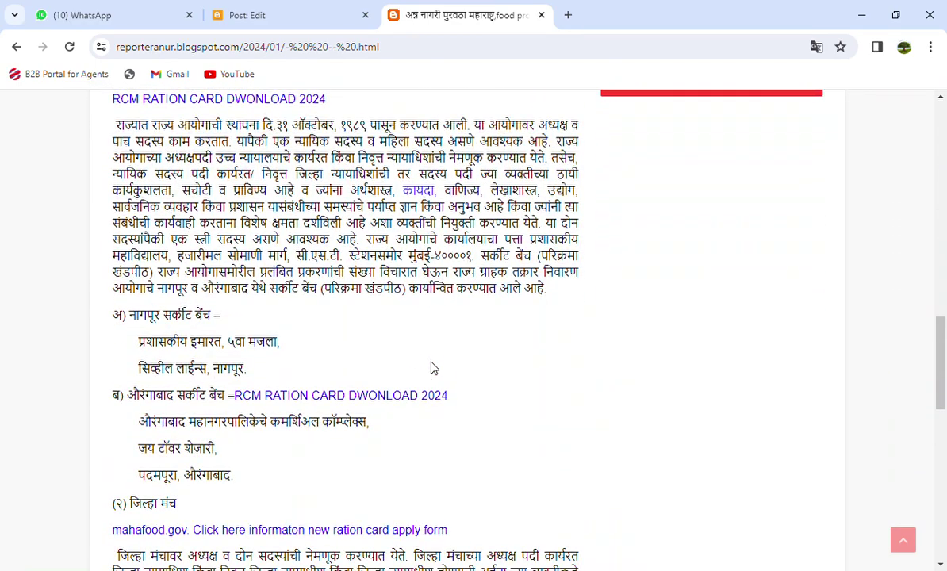
{"action": "scroll", "coordinate": [419, 331], "scroll_direction": "up", "scroll_amount": 13}
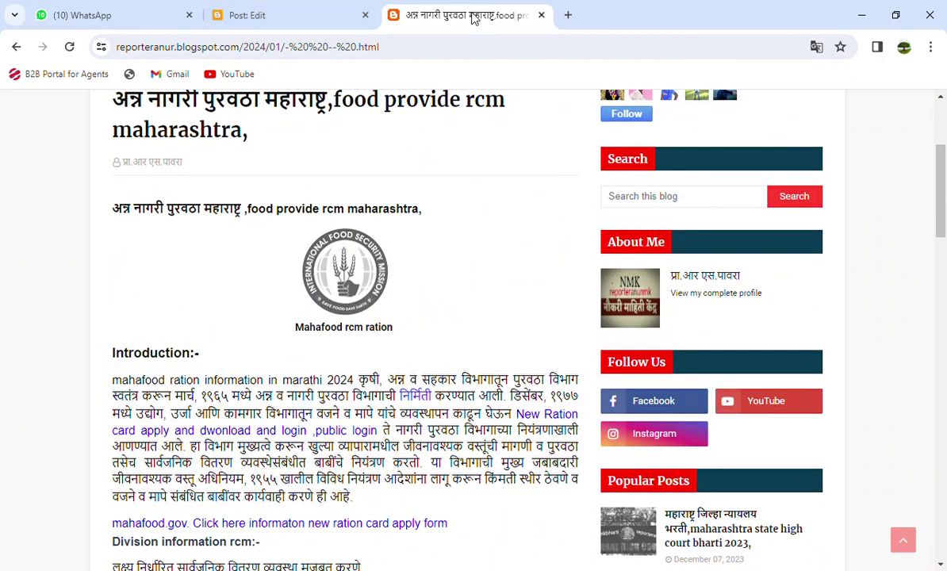
- Return to the blog's home page, go through the older posts and open "EMRS bharti,एकलव्य मॉडेल निवासी शाळा भरती 2023"
{"action": "left_click", "coordinate": [16, 47]}
{"action": "scroll", "coordinate": [344, 393], "scroll_direction": "down", "scroll_amount": 6}
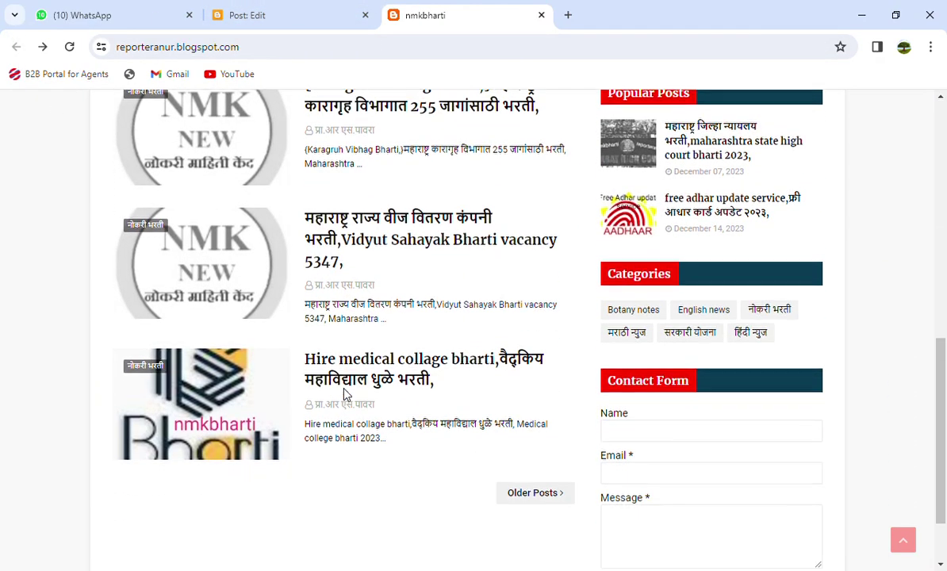
{"action": "left_click", "coordinate": [516, 436]}
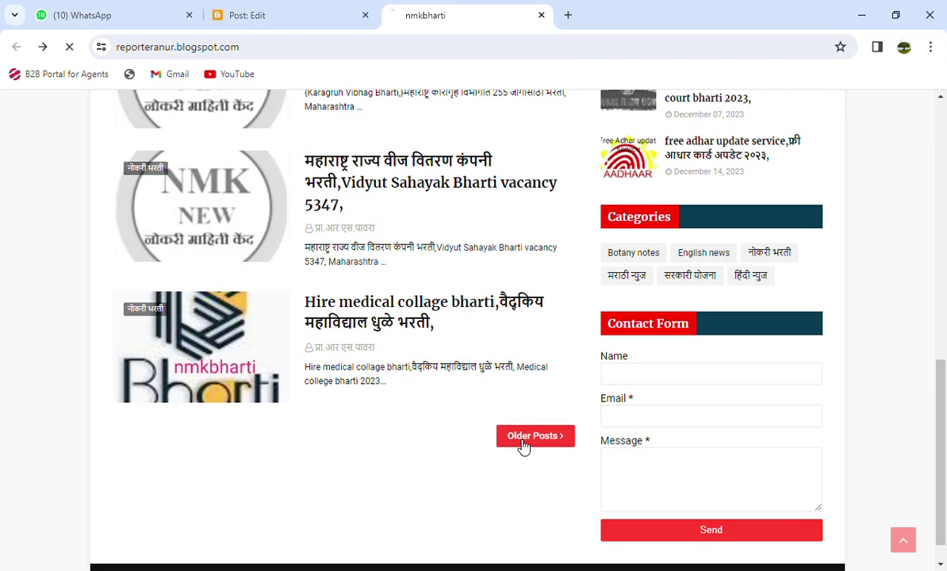
{"action": "scroll", "coordinate": [411, 283], "scroll_direction": "down", "scroll_amount": 8}
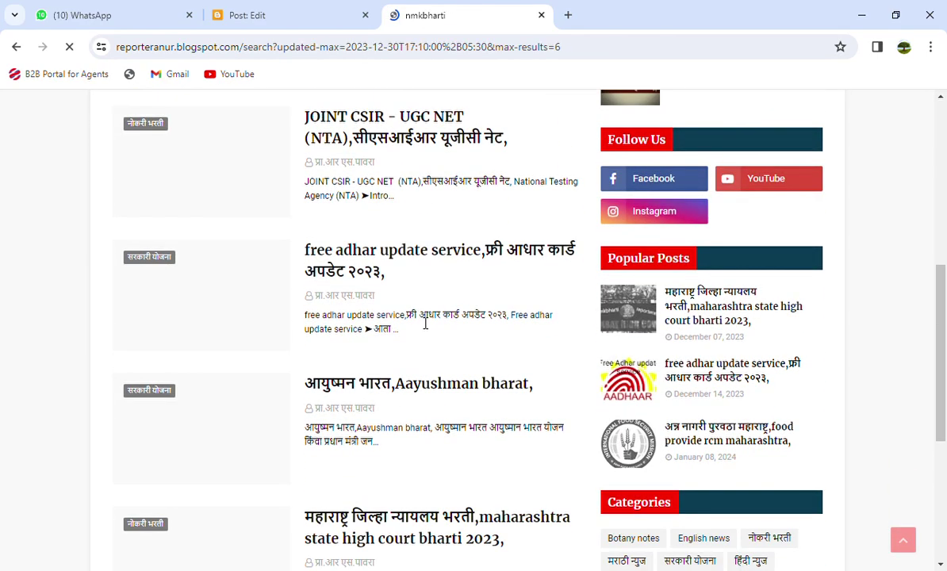
{"action": "scroll", "coordinate": [423, 328], "scroll_direction": "up", "scroll_amount": 2}
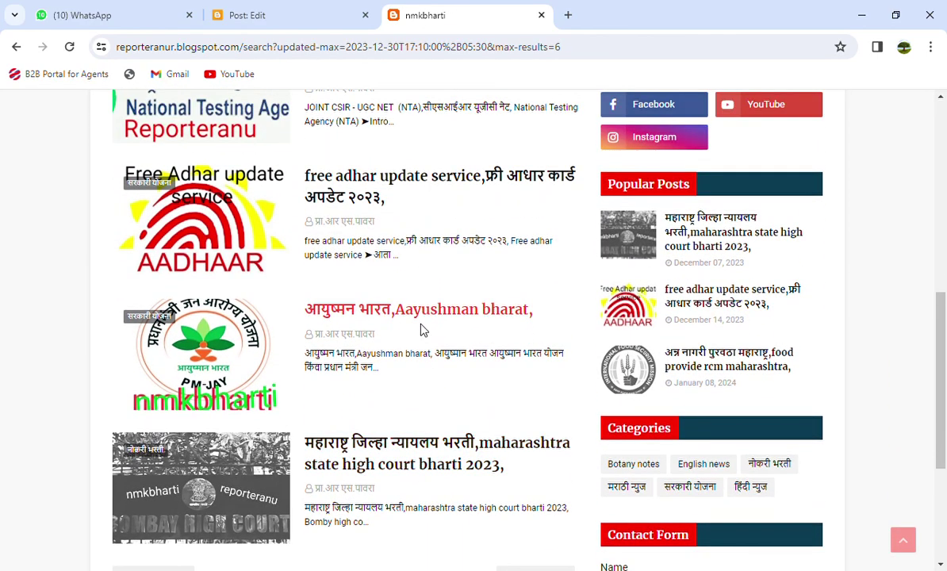
{"action": "scroll", "coordinate": [423, 332], "scroll_direction": "down", "scroll_amount": 3}
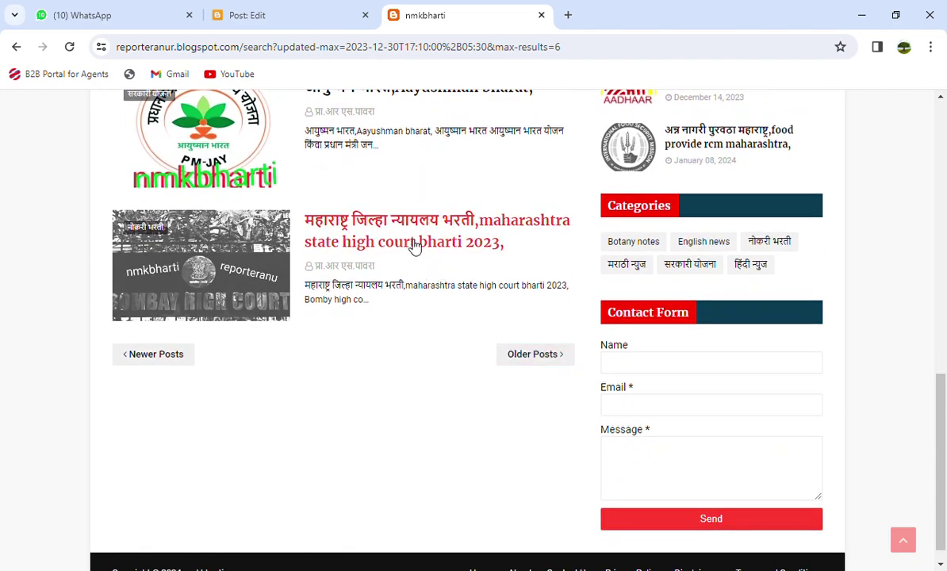
{"action": "left_click", "coordinate": [520, 362]}
{"action": "scroll", "coordinate": [486, 367], "scroll_direction": "down", "scroll_amount": 5}
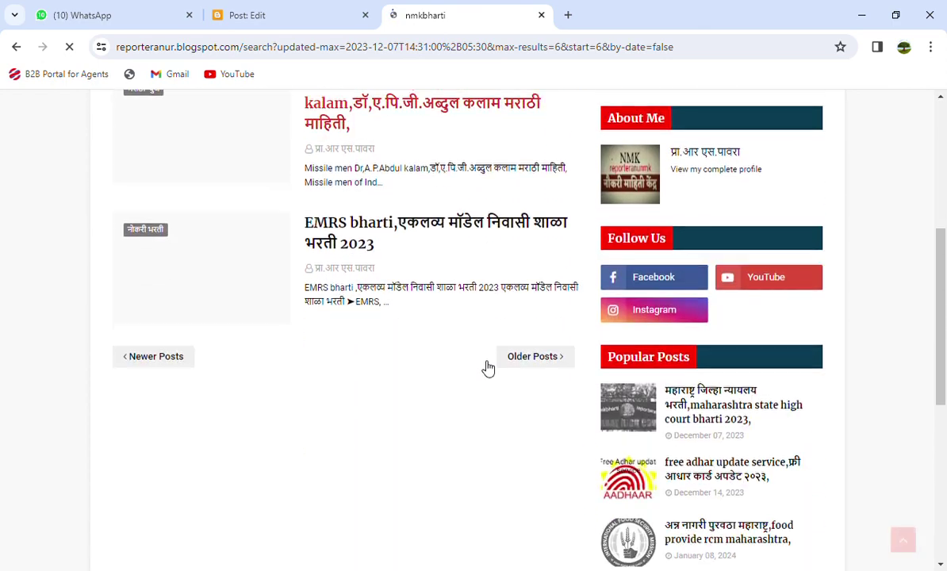
{"action": "scroll", "coordinate": [484, 366], "scroll_direction": "up", "scroll_amount": 2}
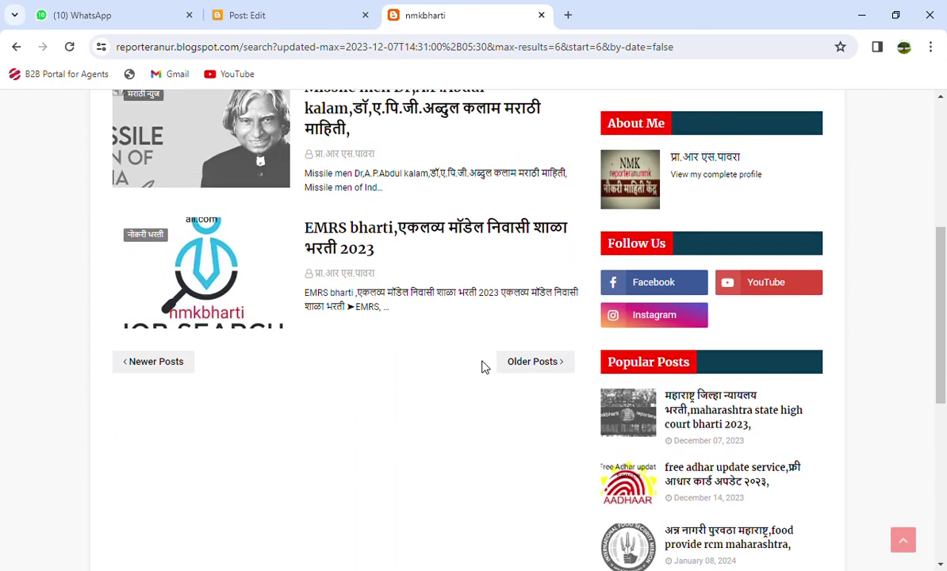
{"action": "left_click", "coordinate": [398, 286]}
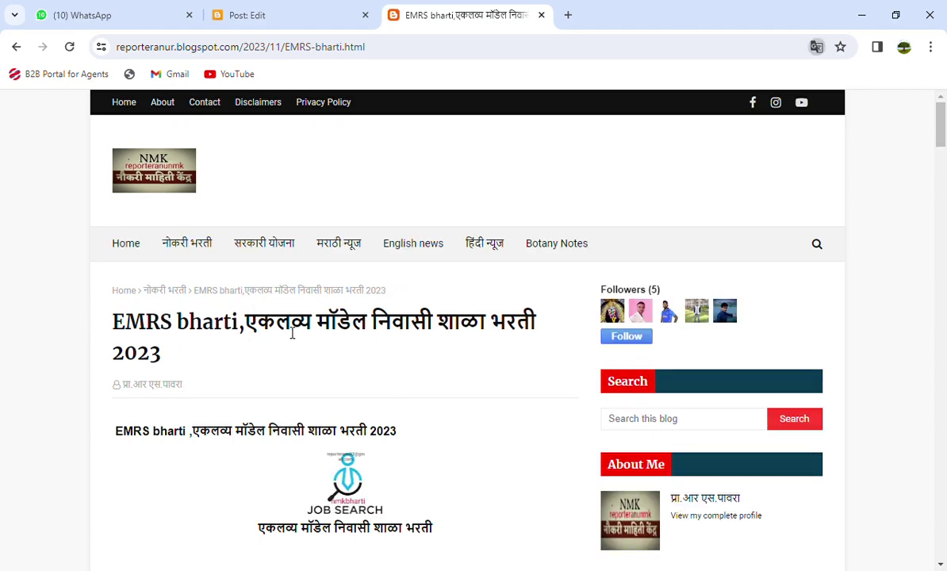
- Copy the published post's heading "EMRS bharti,एकलव्य मॉडेल निवासी शाळा भरती 2023" into the new post's title
{"action": "left_click", "coordinate": [253, 15]}
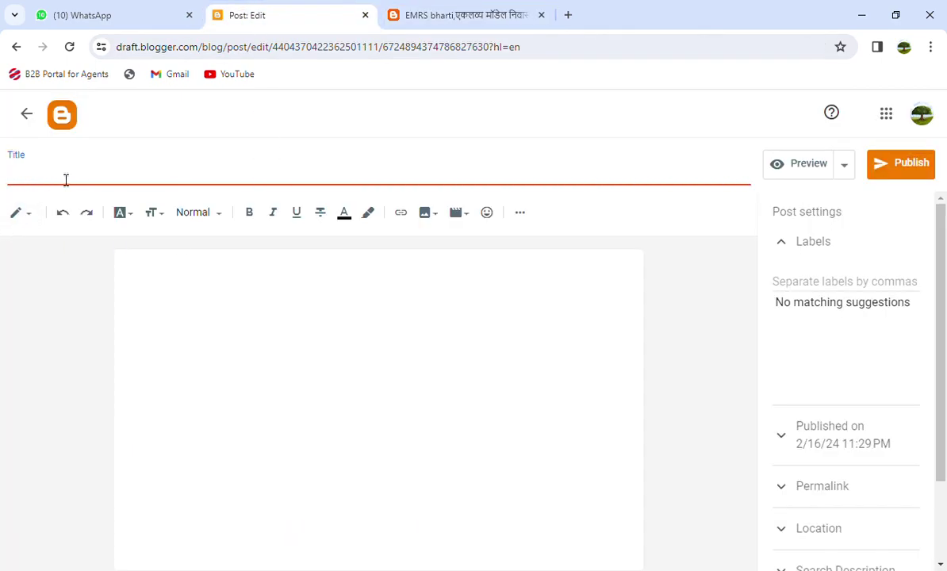
{"action": "left_click", "coordinate": [440, 12]}
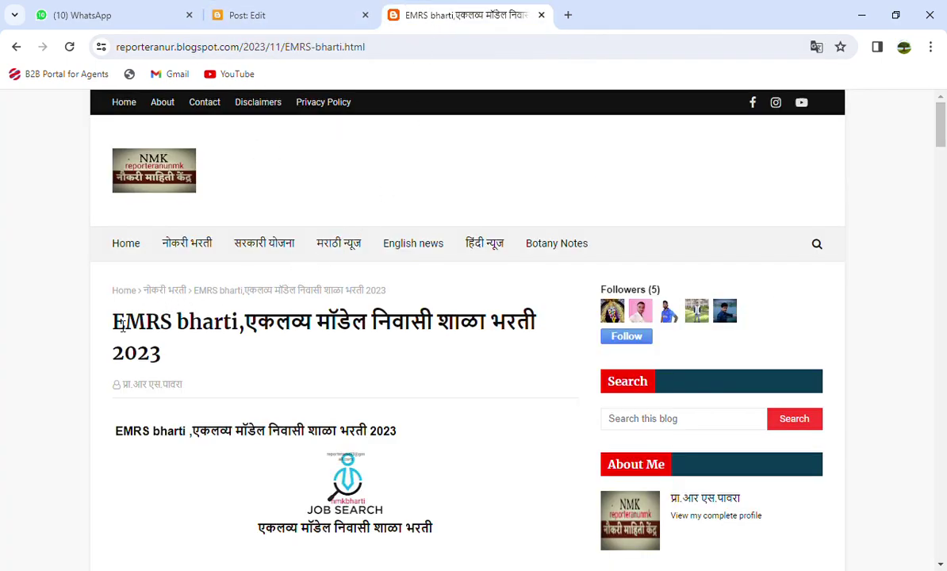
{"action": "left_click_drag", "start_coordinate": [123, 325], "coordinate": [164, 358]}
{"action": "key", "text": "ctrl+c"}
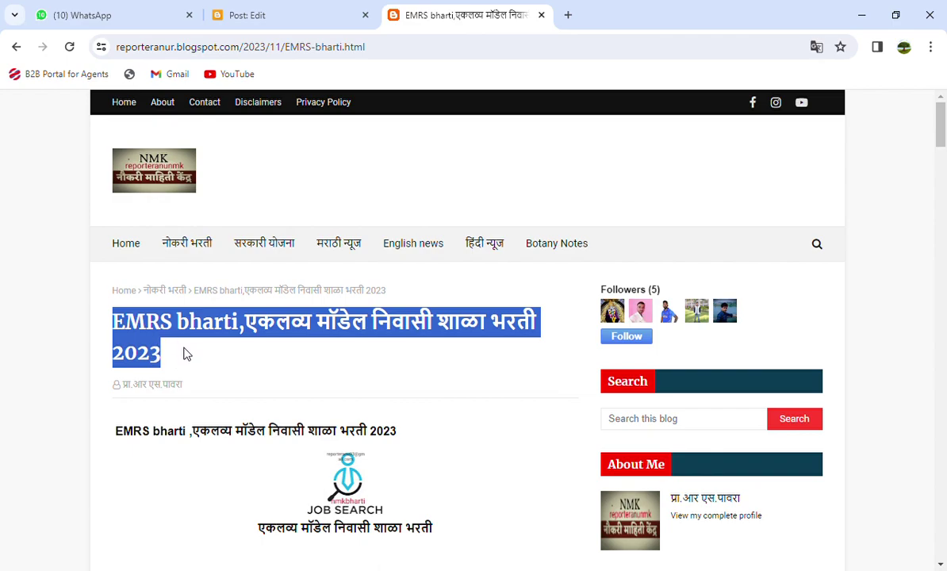
{"action": "left_click", "coordinate": [271, 16]}
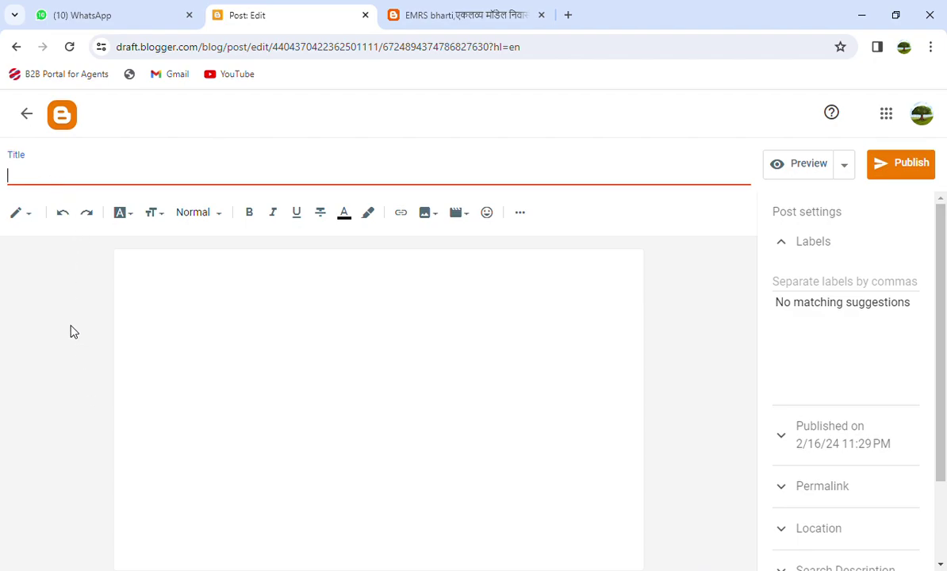
{"action": "key", "text": "ctrl+v"}
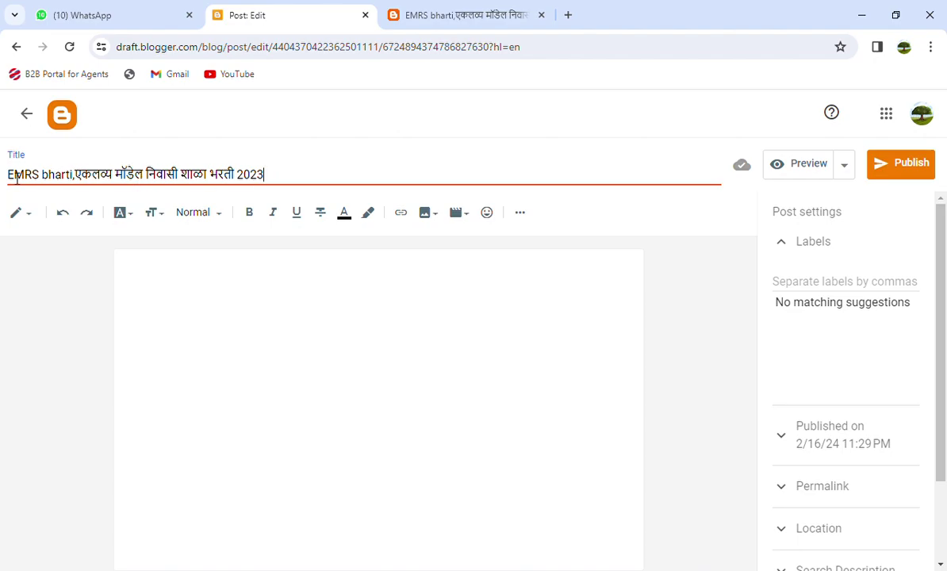
- Copy the title "EMRS bharti,एकलव्य मॉडेल निवासी शाळा भरती 2023" into the post body as its first line
{"action": "left_click_drag", "start_coordinate": [17, 178], "coordinate": [273, 177]}
{"action": "left_click", "coordinate": [226, 177]}
{"action": "left_click_drag", "start_coordinate": [16, 177], "coordinate": [332, 197]}
{"action": "key", "text": "ctrl+c"}
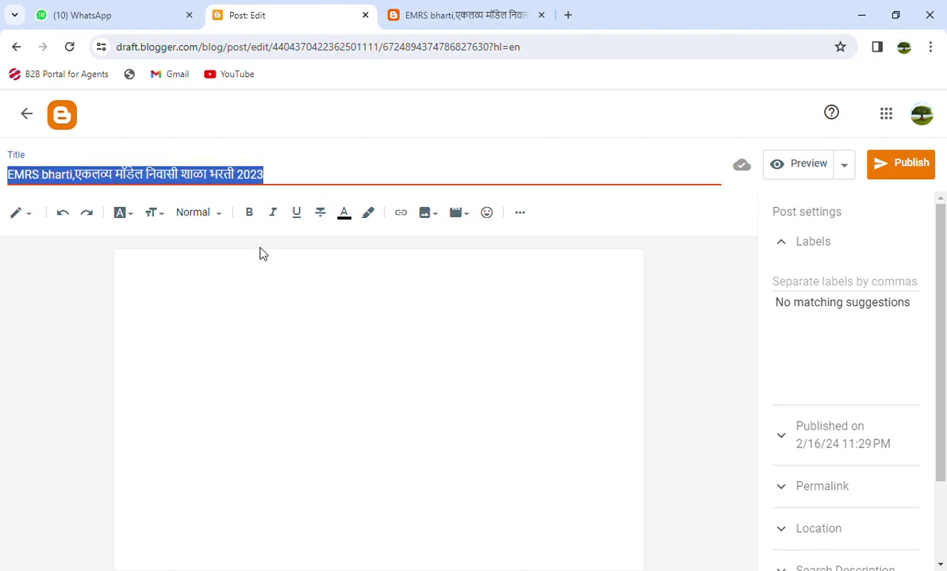
{"action": "left_click", "coordinate": [253, 283]}
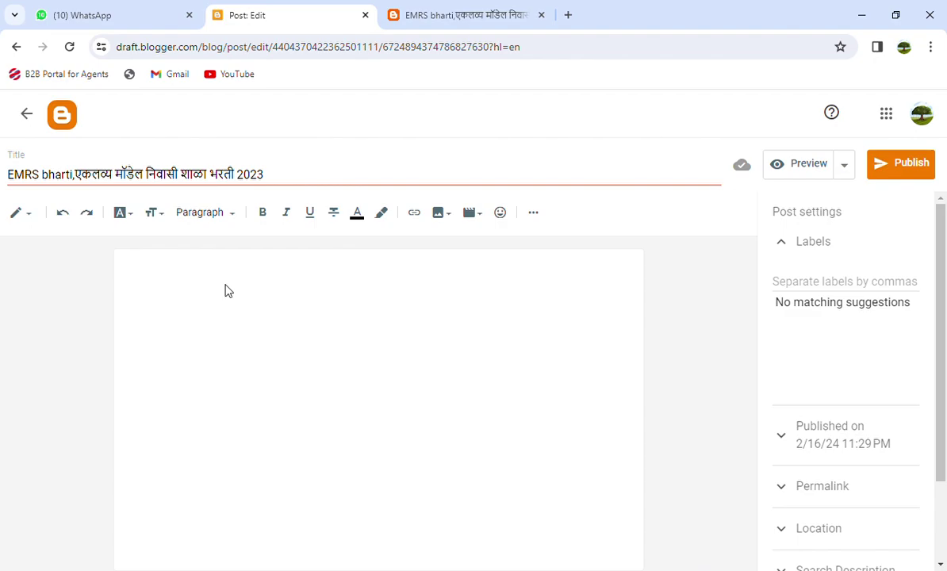
{"action": "key", "text": "ctrl+v"}
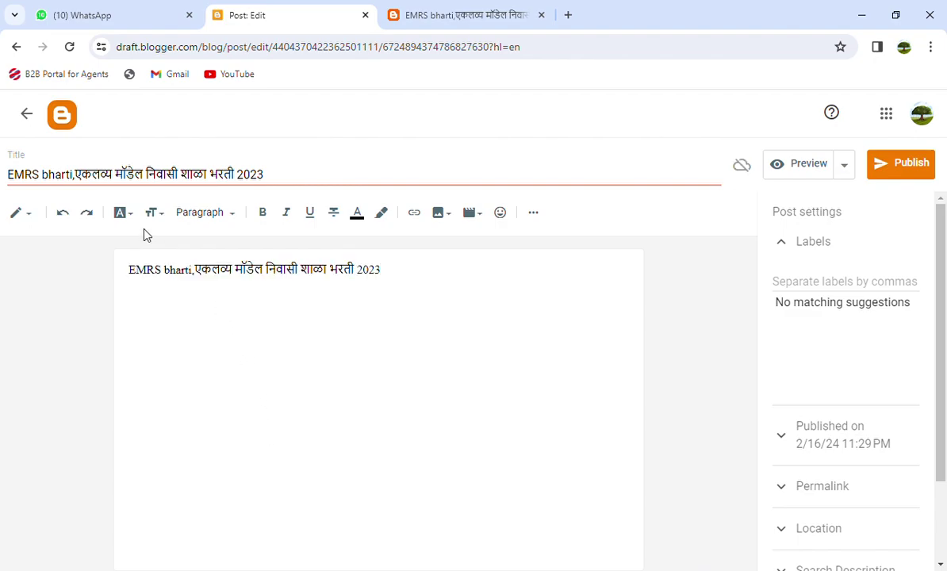
{"action": "left_click_drag", "start_coordinate": [127, 274], "coordinate": [427, 290]}
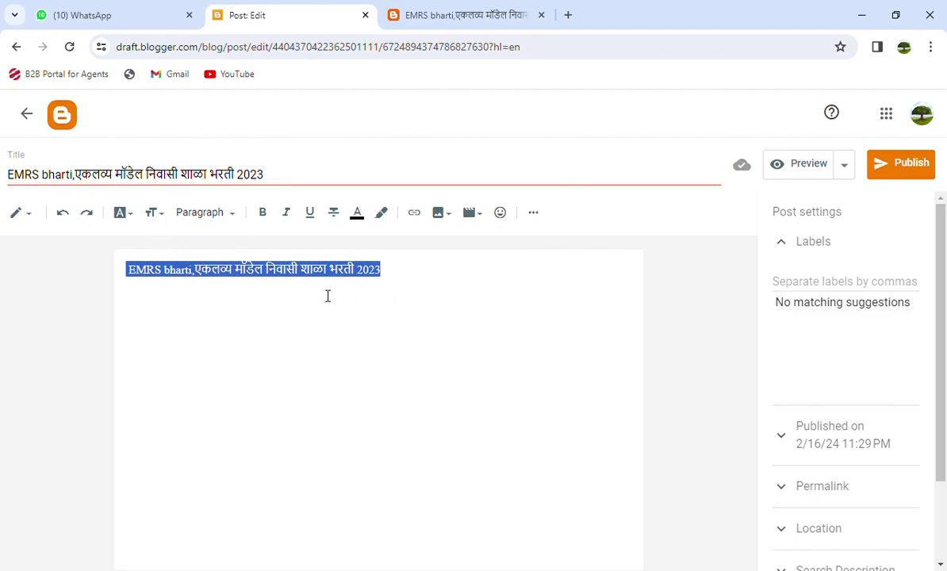
{"action": "left_click", "coordinate": [426, 289]}
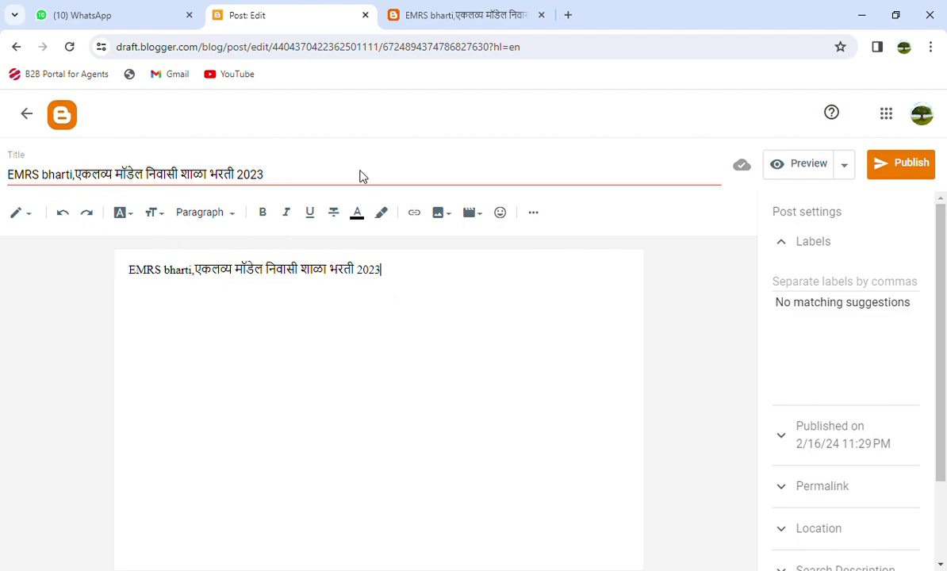
- Compare the published EMRS bharti post with the draft, examining the repeated heading and the image placed beneath it
{"action": "left_click", "coordinate": [444, 17]}
{"action": "scroll", "coordinate": [317, 277], "scroll_direction": "down", "scroll_amount": 2}
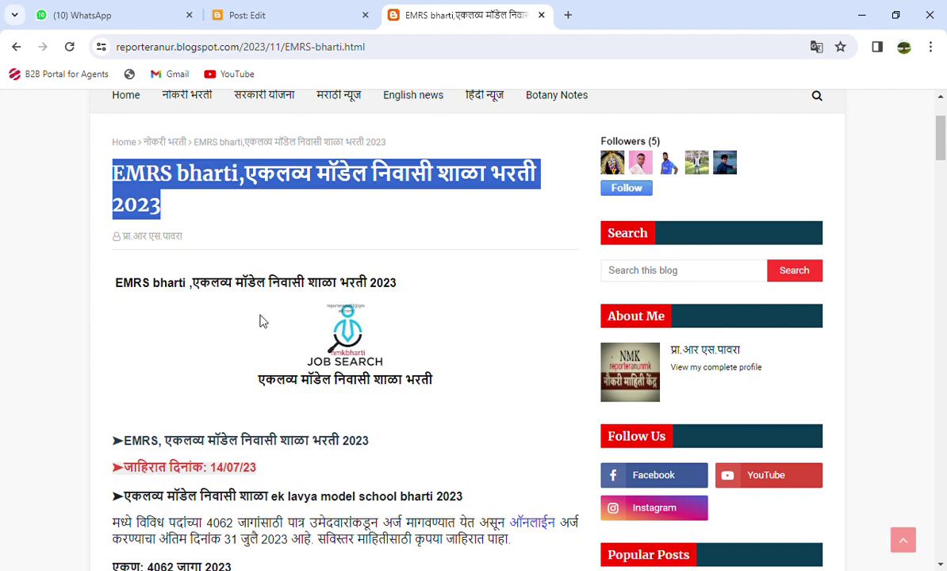
{"action": "left_click", "coordinate": [290, 236]}
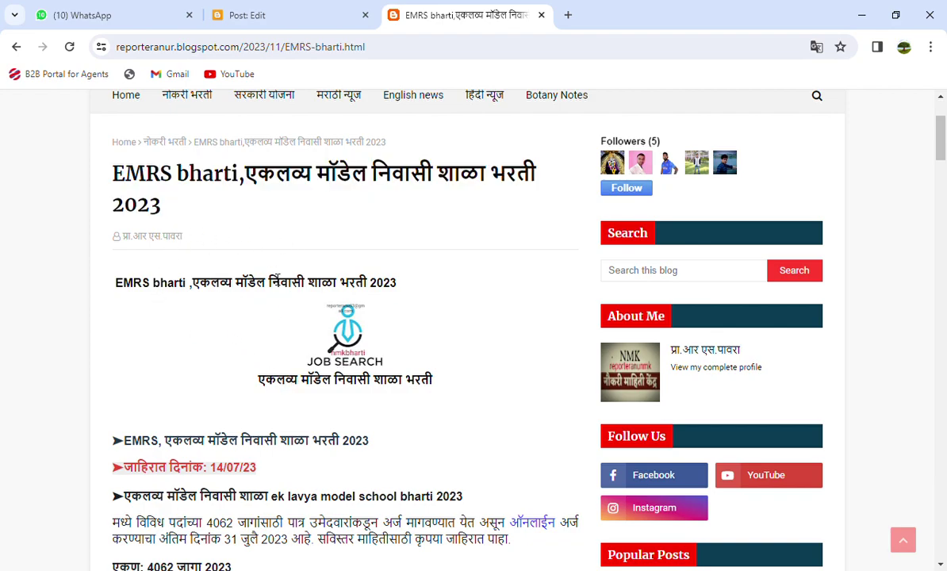
{"action": "scroll", "coordinate": [335, 293], "scroll_direction": "up", "scroll_amount": 1}
{"action": "scroll", "coordinate": [341, 302], "scroll_direction": "up", "scroll_amount": 1}
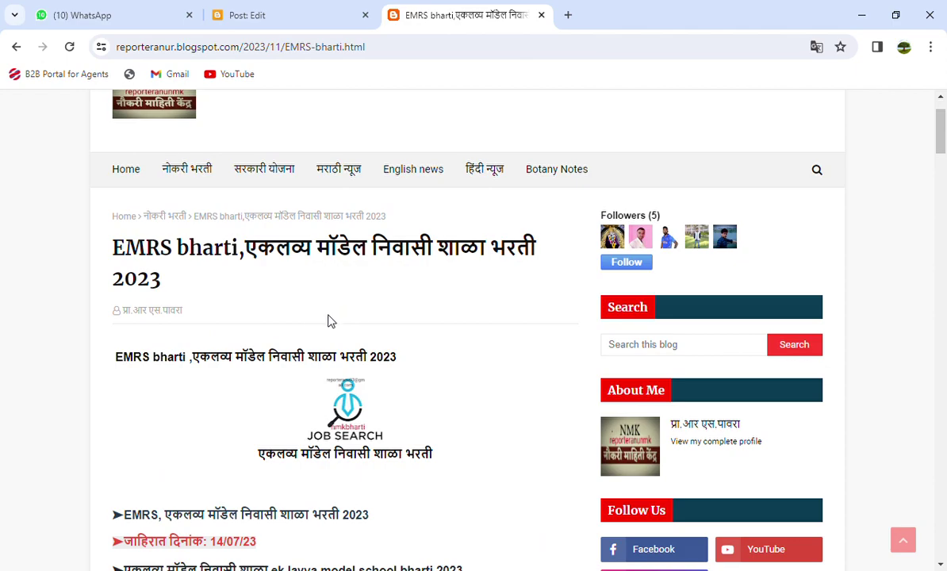
{"action": "scroll", "coordinate": [233, 355], "scroll_direction": "down", "scroll_amount": 1}
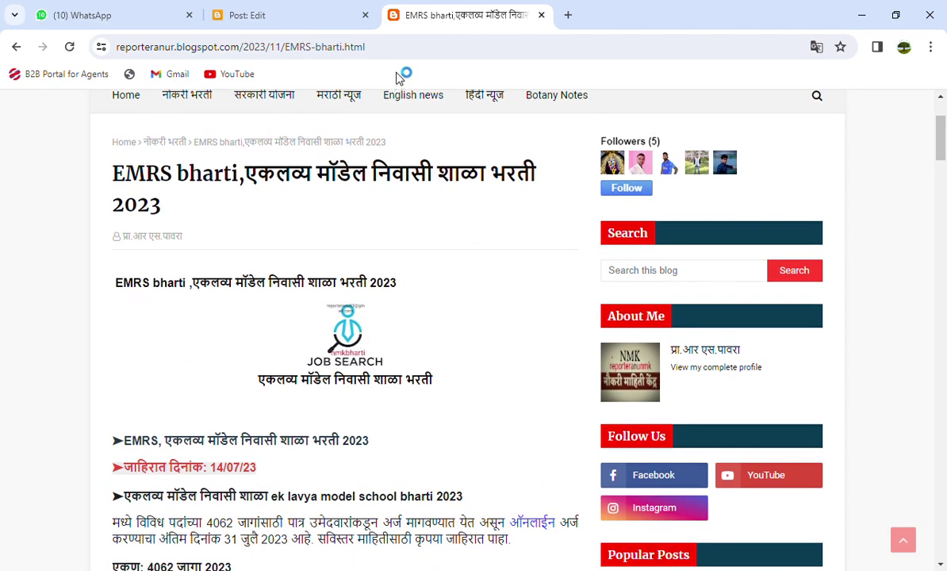
{"action": "left_click", "coordinate": [267, 16]}
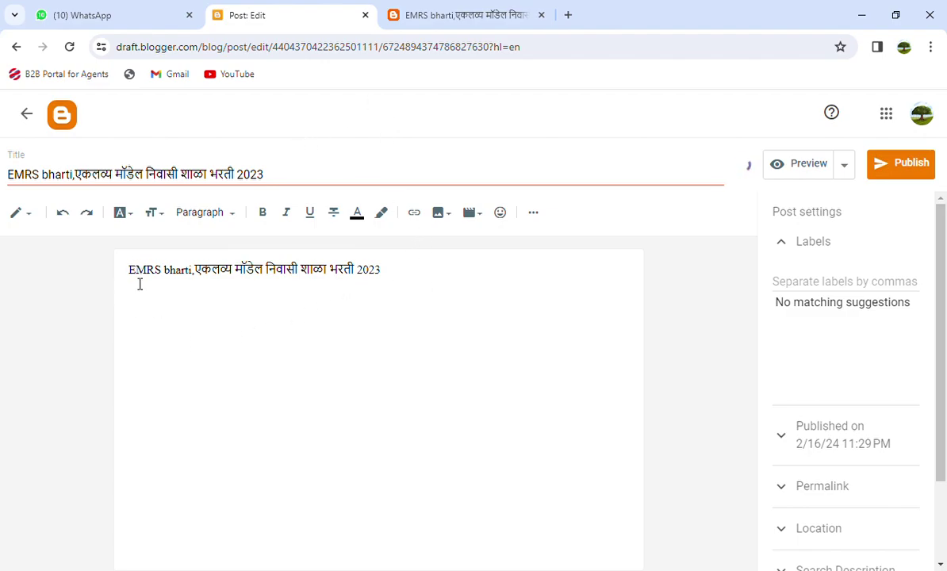
{"action": "left_click", "coordinate": [468, 29]}
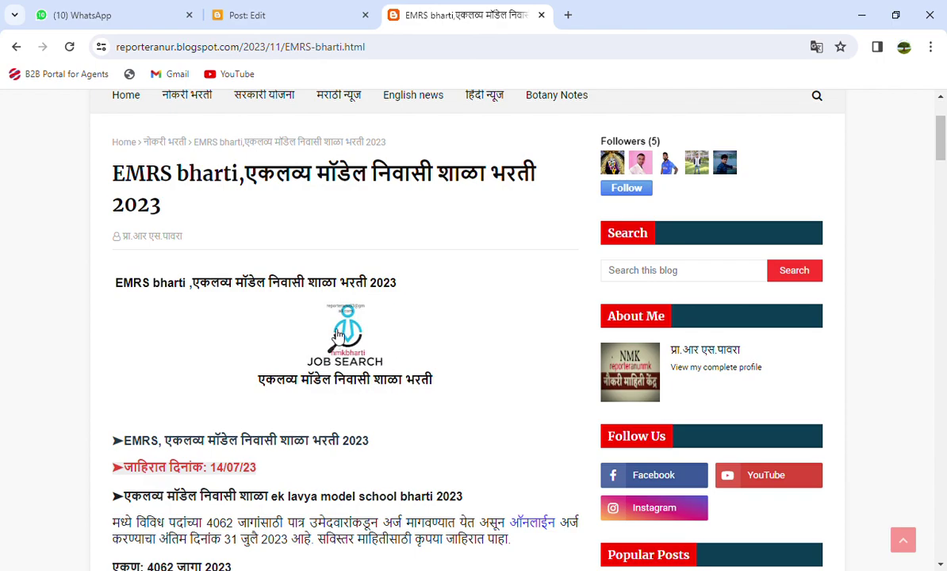
{"action": "left_click", "coordinate": [309, 17]}
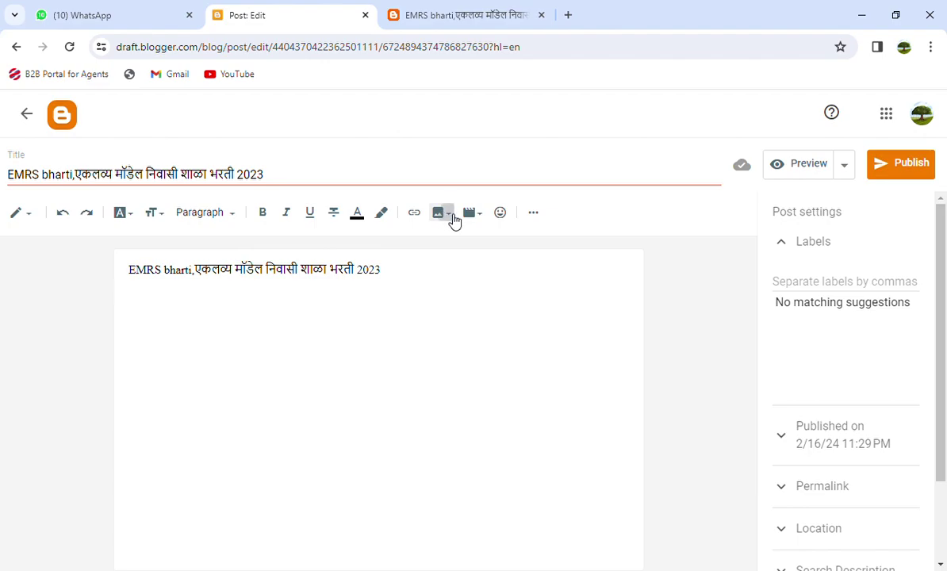
- Upload the "Part-2 Blog/Website Layout Design Logo Settings" picture from the computer and insert it beneath the body's first line
{"action": "left_click", "coordinate": [441, 213]}
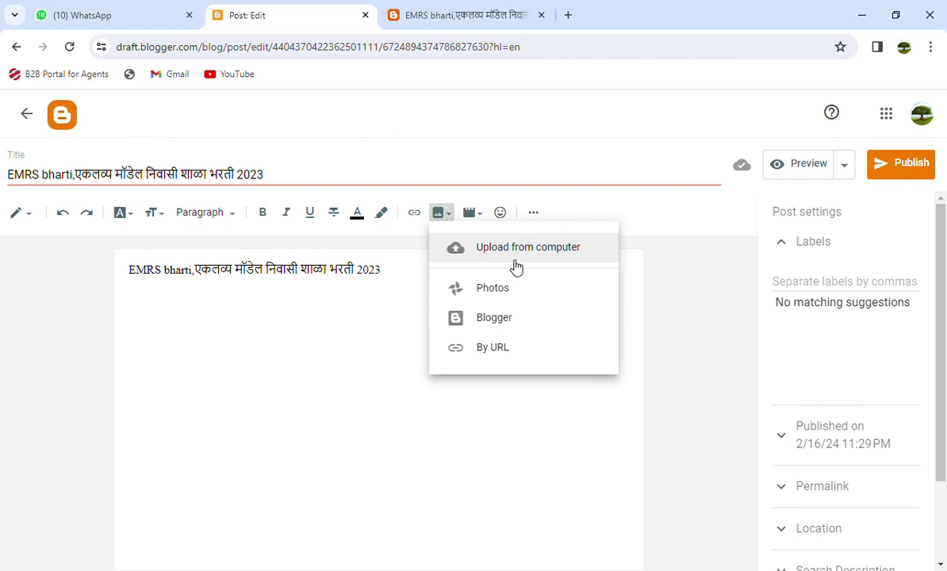
{"action": "left_click", "coordinate": [340, 295]}
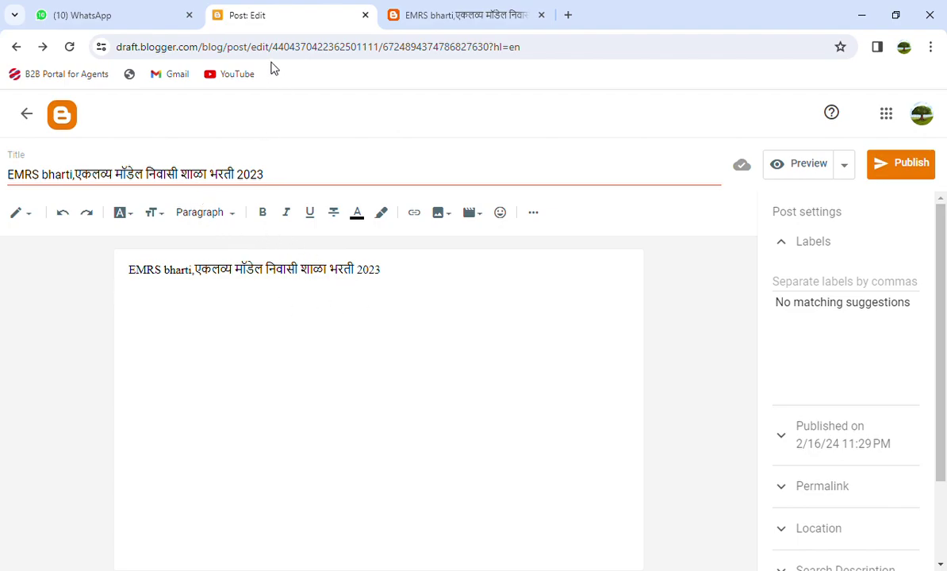
{"action": "left_click", "coordinate": [488, 15]}
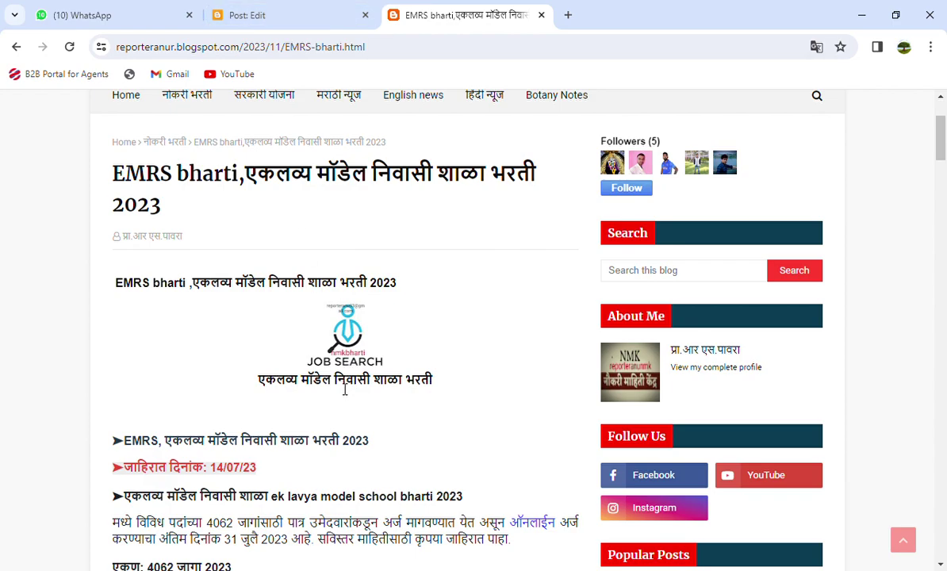
{"action": "left_click", "coordinate": [285, 15]}
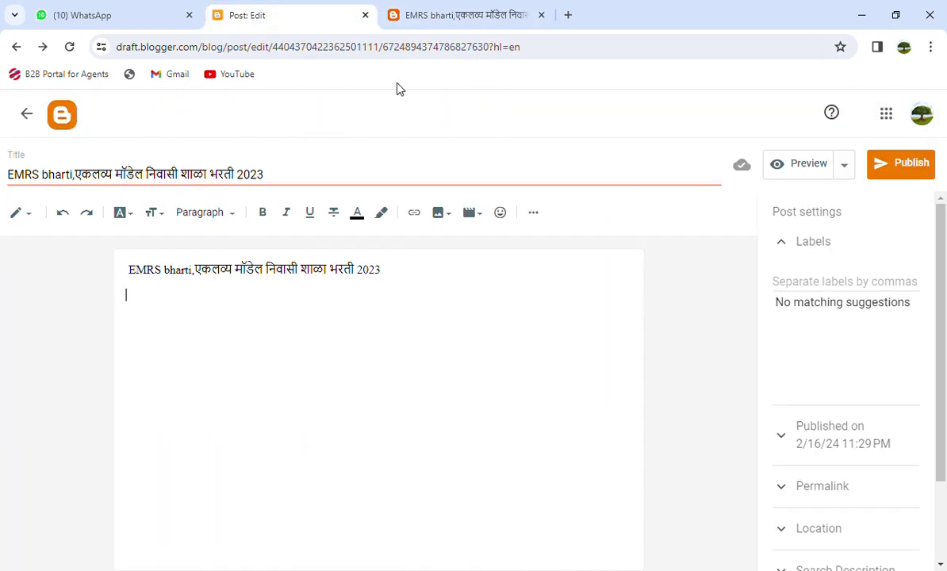
{"action": "left_click", "coordinate": [444, 217]}
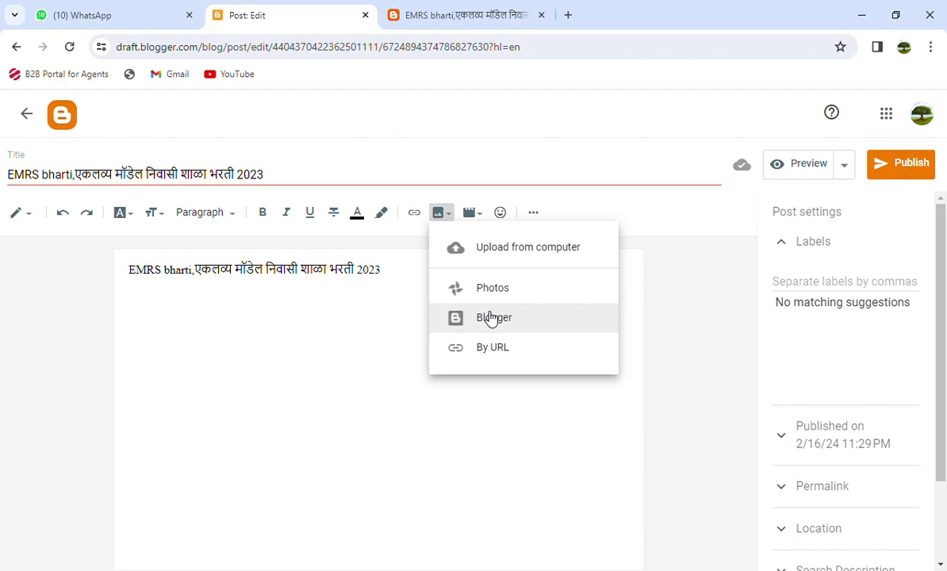
{"action": "left_click", "coordinate": [511, 256]}
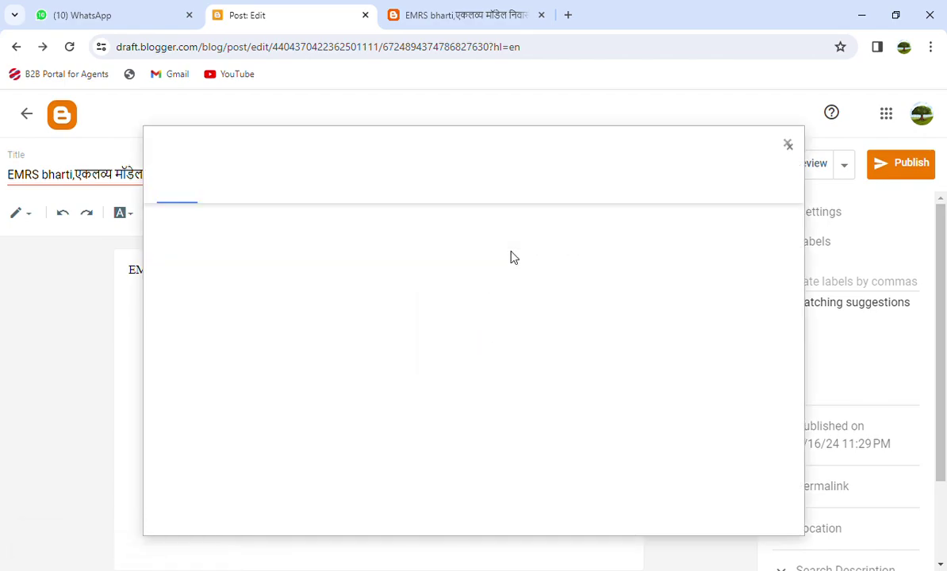
{"action": "left_click", "coordinate": [192, 232]}
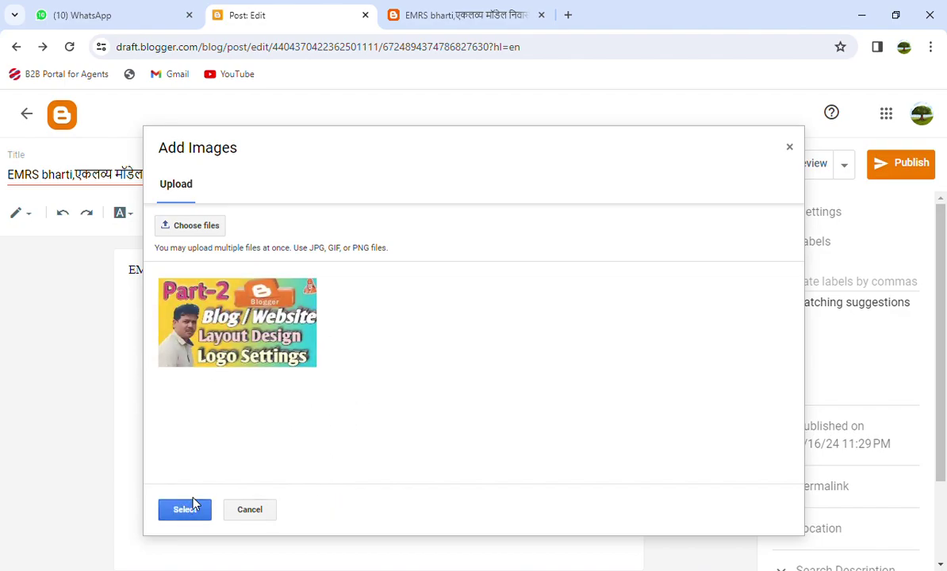
{"action": "left_click", "coordinate": [235, 359]}
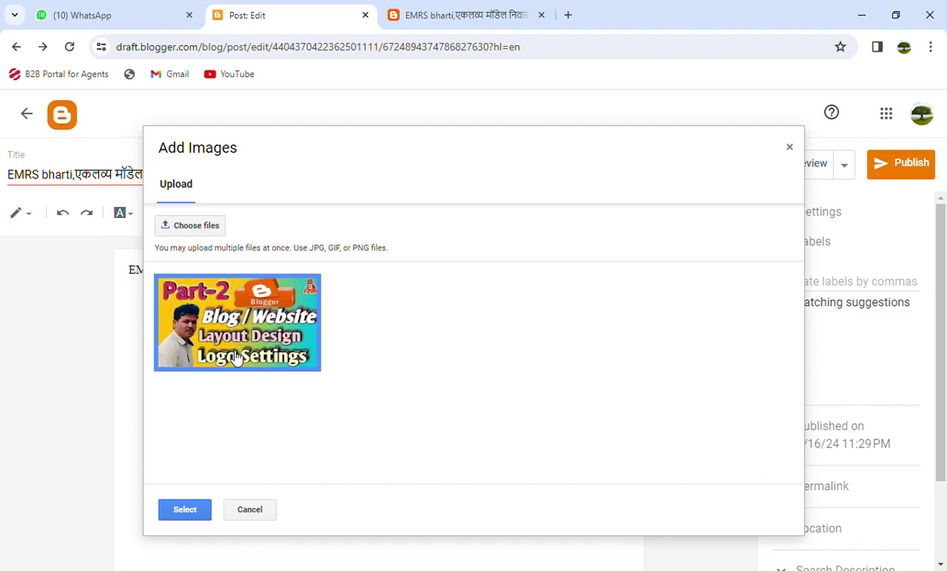
{"action": "left_click", "coordinate": [185, 512]}
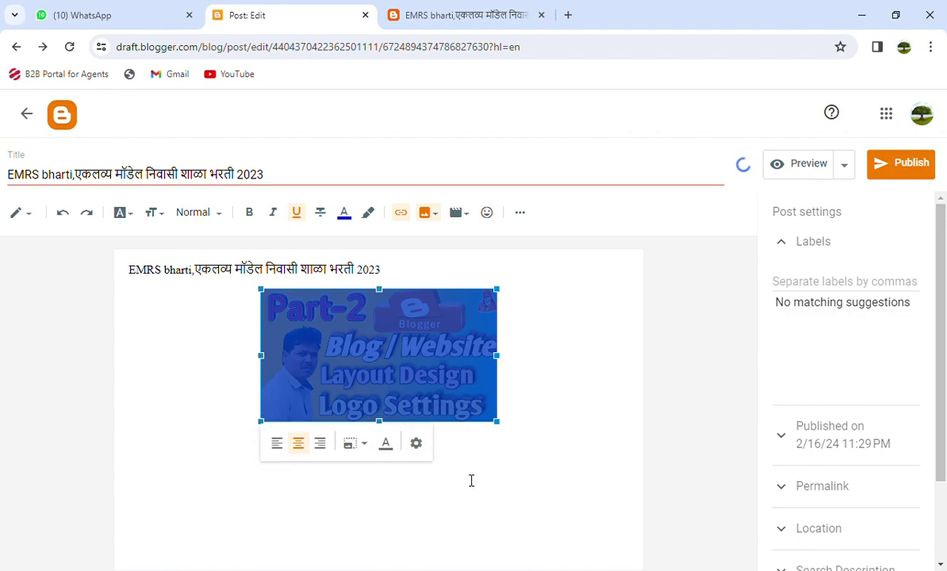
{"action": "left_click", "coordinate": [534, 442]}
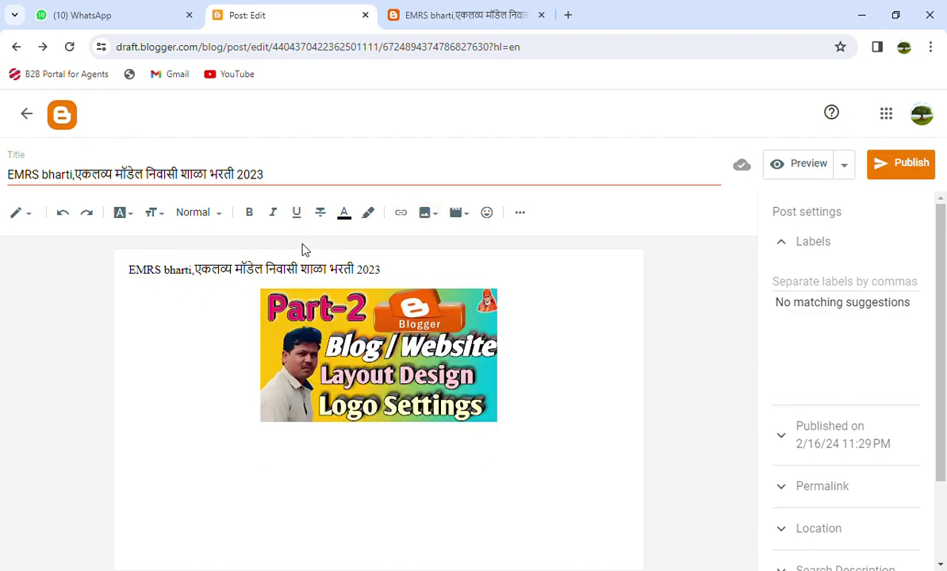
- Check the caption under the published post's image and enable a caption on the inserted picture
{"action": "left_click", "coordinate": [428, 15]}
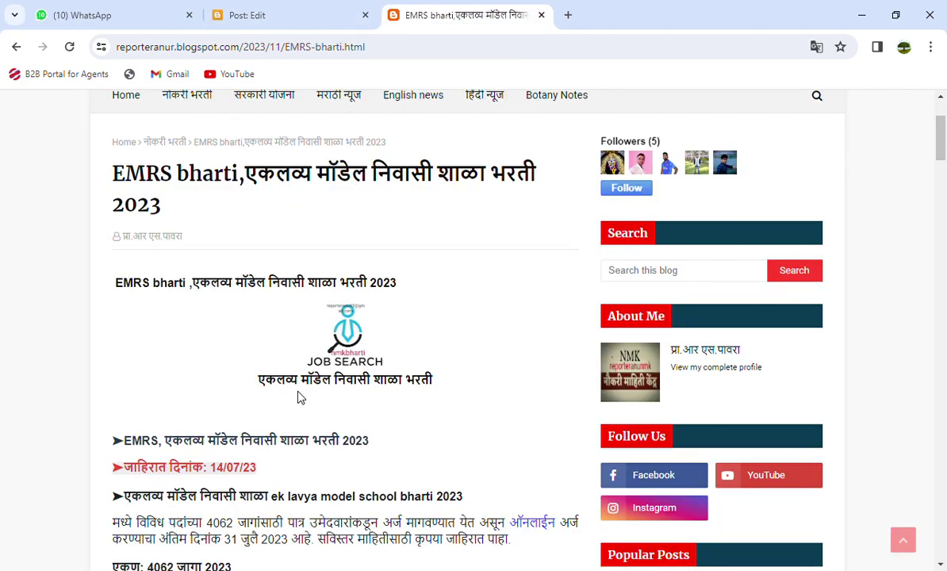
{"action": "left_click", "coordinate": [287, 18]}
{"action": "left_click", "coordinate": [386, 414]}
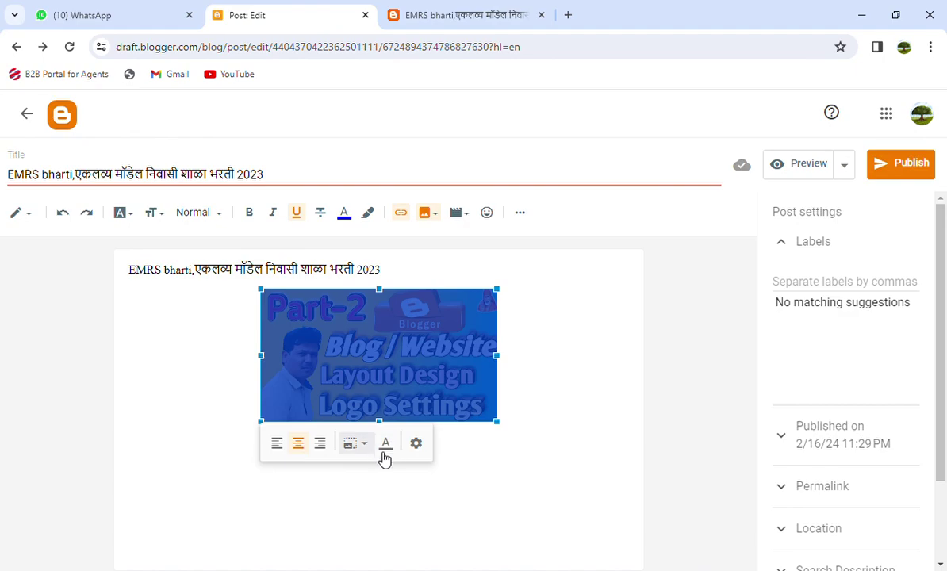
{"action": "left_click", "coordinate": [388, 452]}
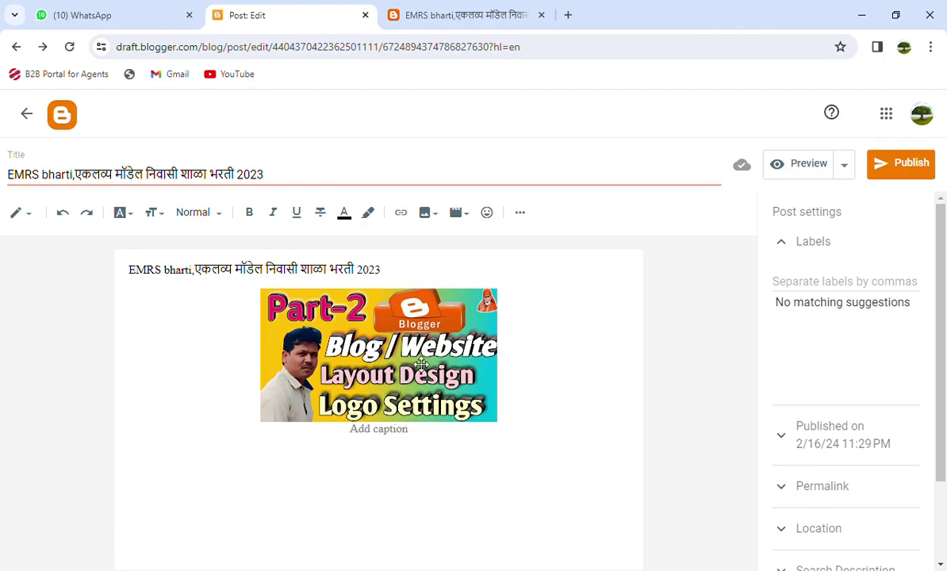
{"action": "left_click", "coordinate": [362, 348]}
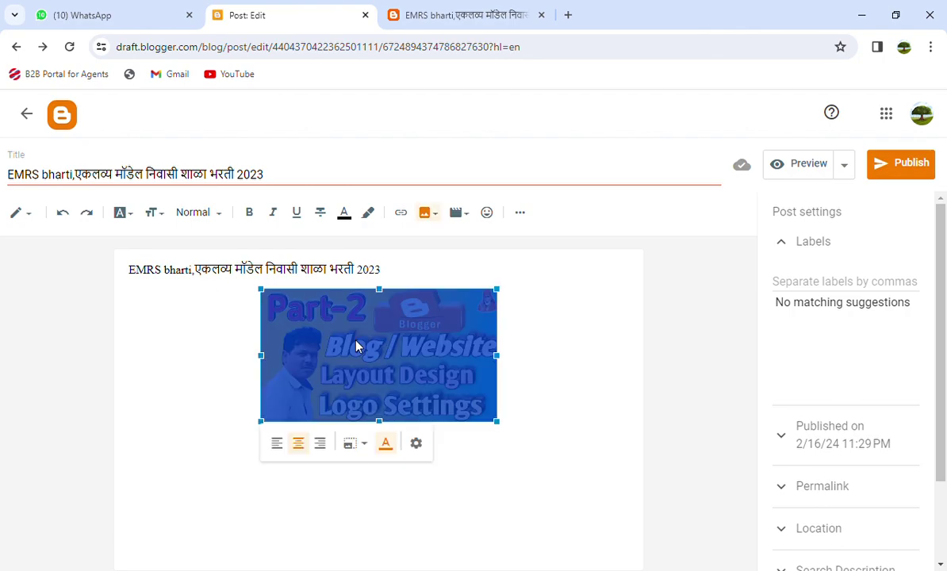
{"action": "left_click", "coordinate": [418, 445]}
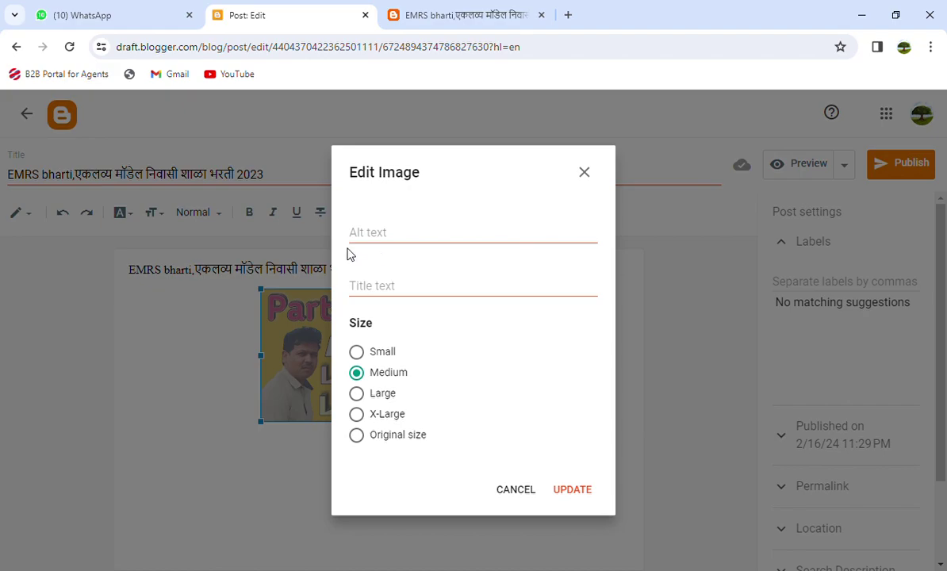
{"action": "left_click", "coordinate": [234, 139]}
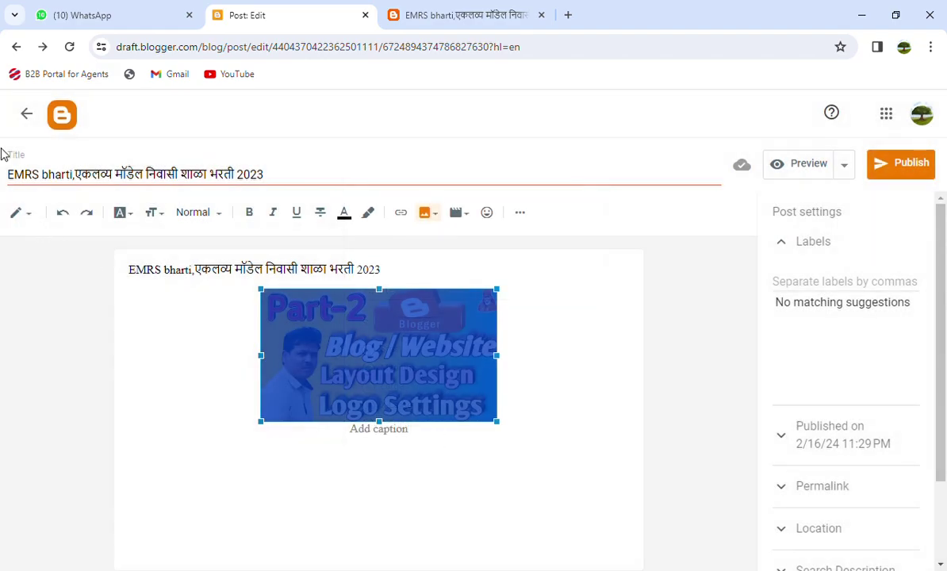
- Copy the post title "EMRS bharti,एकलव्य मॉडेल निवासी शाळा भरती 2023" into the image's alt text and title text
{"action": "left_click_drag", "start_coordinate": [18, 176], "coordinate": [278, 176]}
{"action": "key", "text": "ctrl+c"}
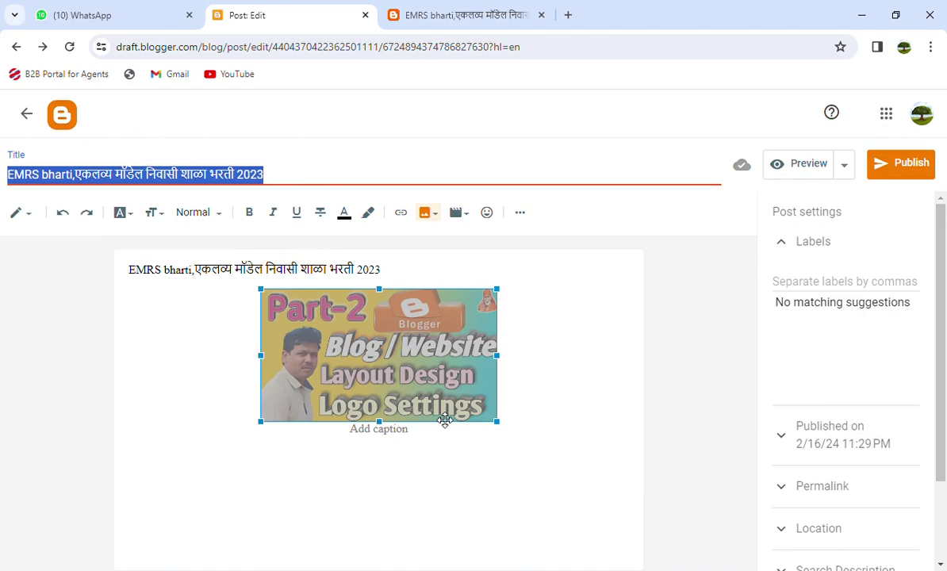
{"action": "mouse_move", "coordinate": [408, 414]}
{"action": "left_click", "coordinate": [417, 446]}
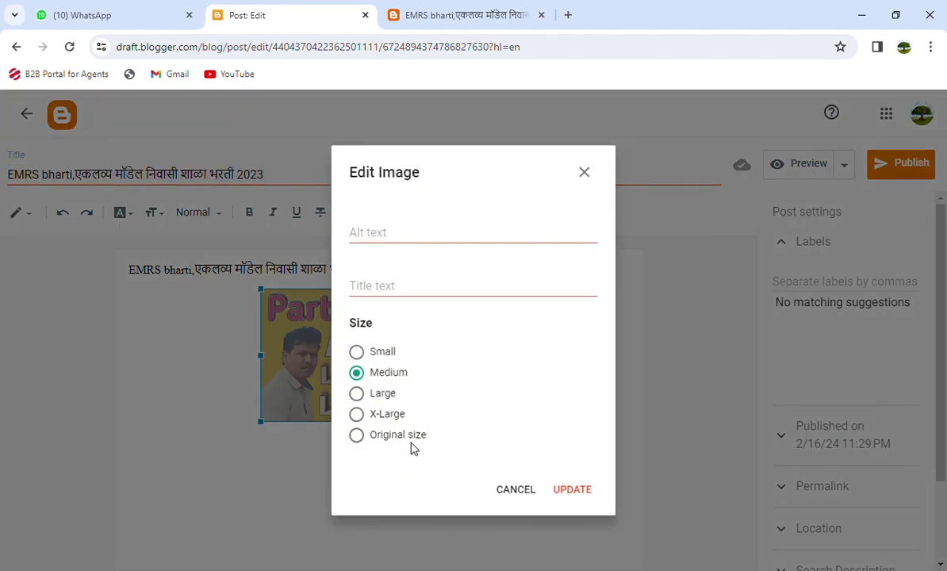
{"action": "left_click", "coordinate": [384, 238]}
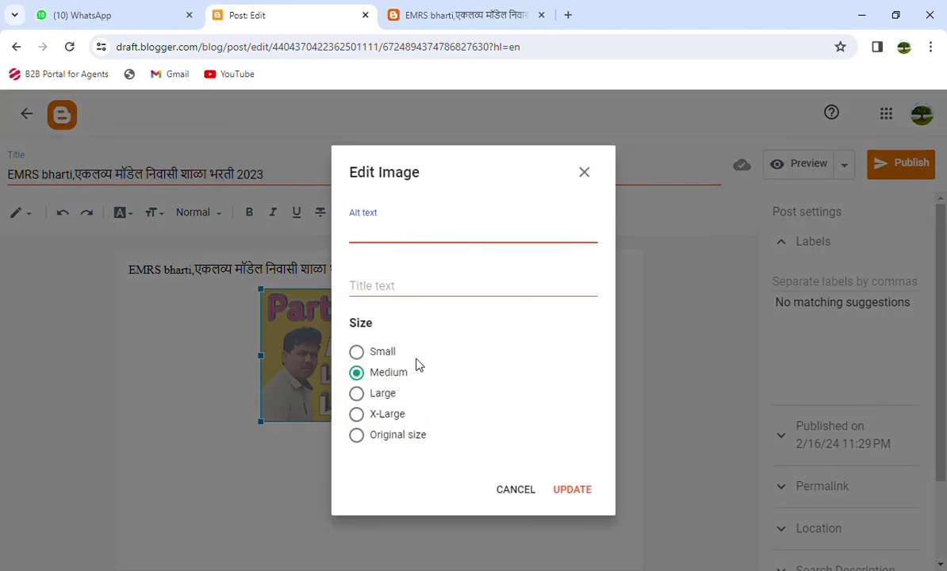
{"action": "key", "text": "ctrl+v"}
{"action": "left_click", "coordinate": [398, 282]}
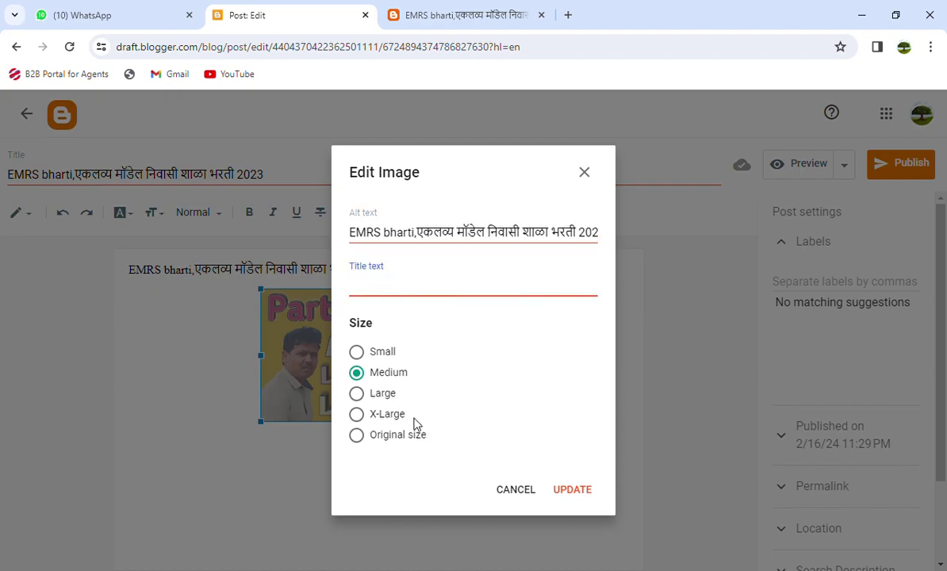
{"action": "key", "text": "ctrl+v"}
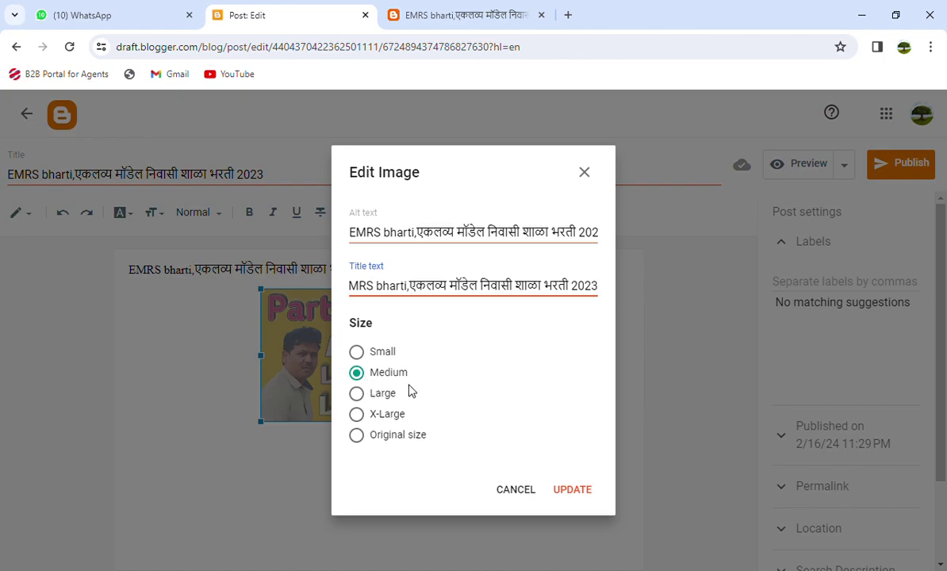
{"action": "left_click", "coordinate": [571, 496]}
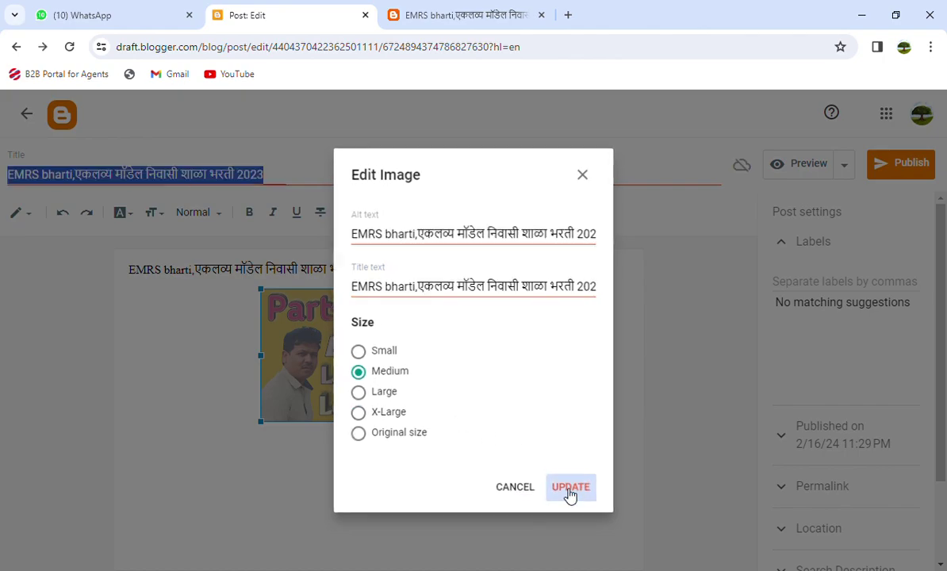
{"action": "left_click", "coordinate": [425, 474]}
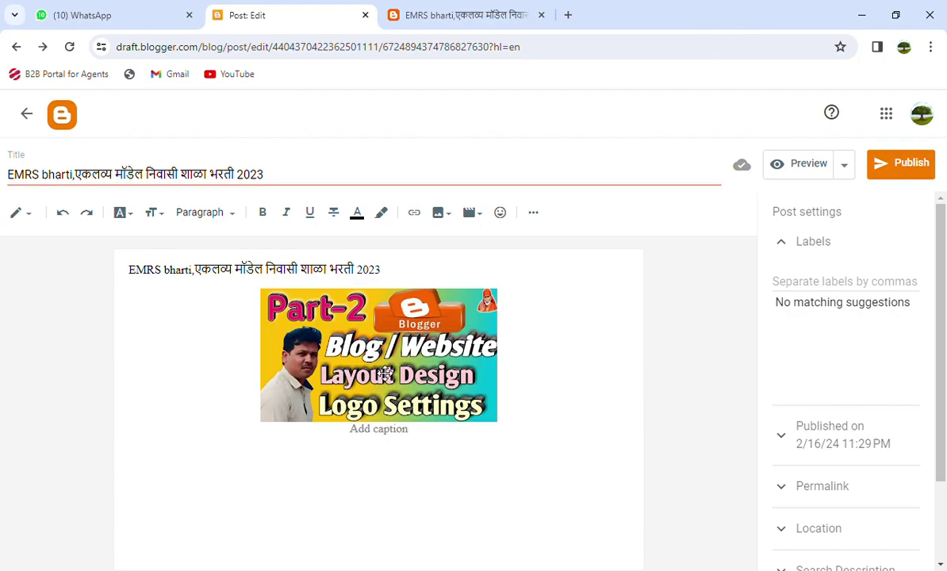
- Caption the image "ek lavya" and place the text cursor on the empty line below it
{"action": "left_click", "coordinate": [390, 435]}
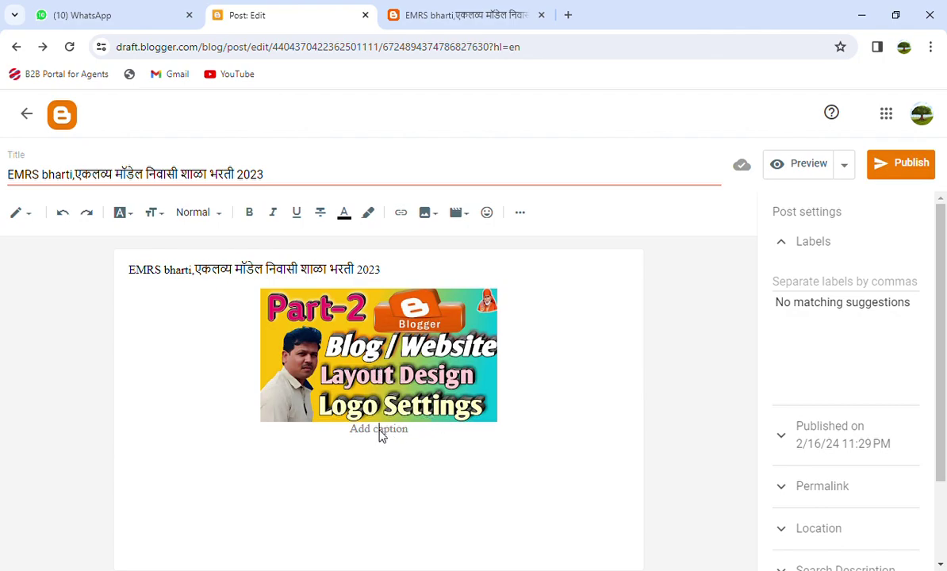
{"action": "left_click", "coordinate": [380, 430]}
{"action": "type", "text": "ek lavya"}
{"action": "left_click", "coordinate": [470, 478]}
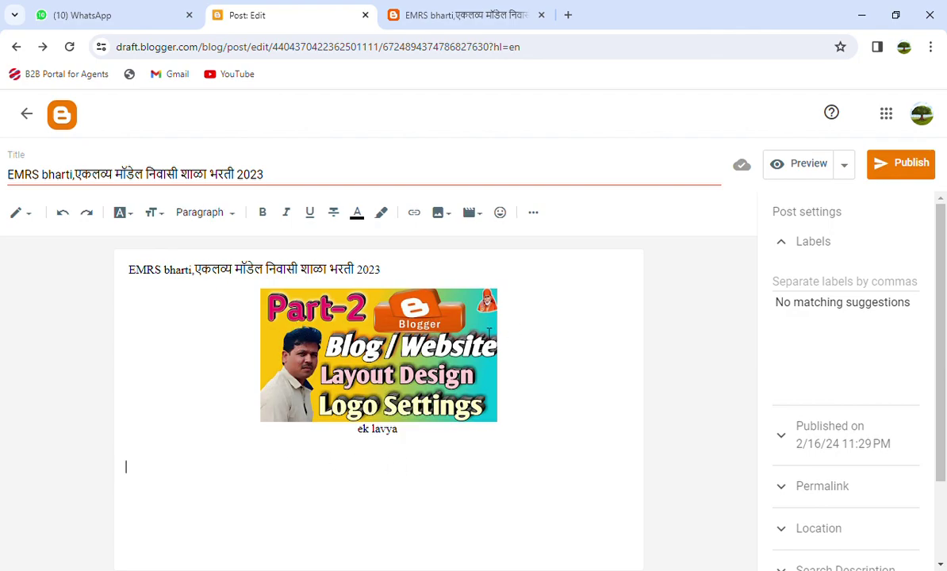
- Copy the published post's content from the "EMRS, एकलव्य मॉडेल निवासी शाळा भरती 2023" line through the how-to-apply list into the draft below the captioned image
{"action": "left_click", "coordinate": [470, 15]}
{"action": "scroll", "coordinate": [290, 412], "scroll_direction": "down", "scroll_amount": 2}
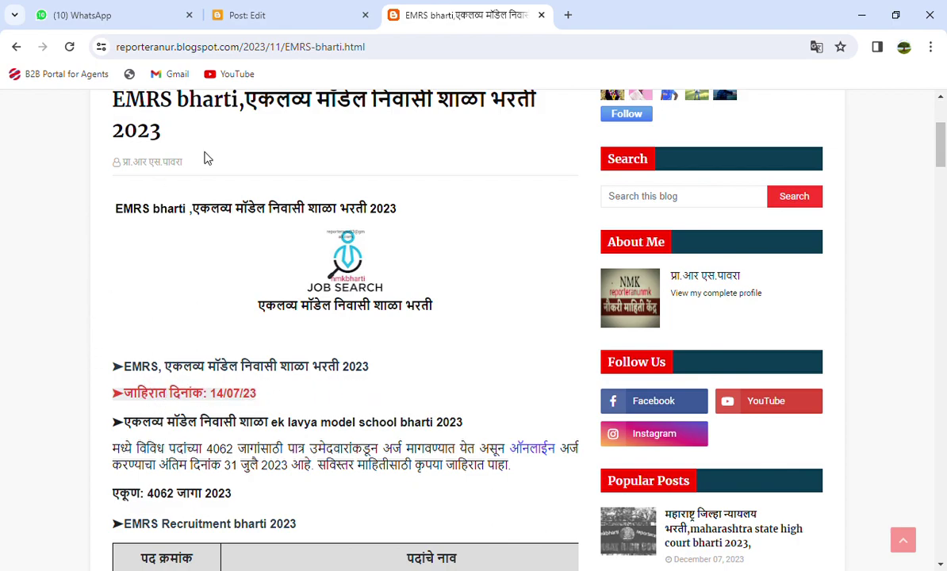
{"action": "scroll", "coordinate": [156, 401], "scroll_direction": "down", "scroll_amount": 2}
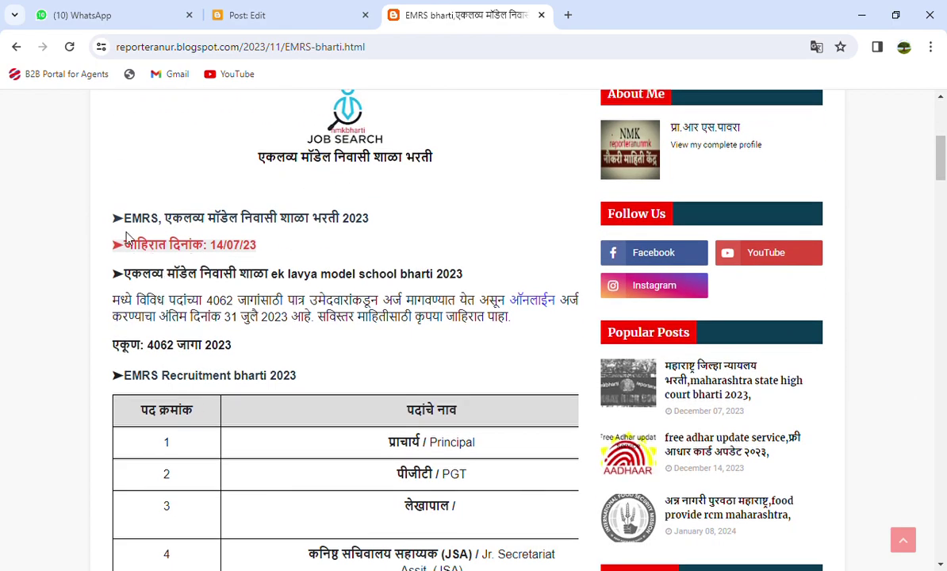
{"action": "left_click_drag", "start_coordinate": [110, 220], "coordinate": [368, 373]}
{"action": "left_click", "coordinate": [380, 229]}
{"action": "left_click_drag", "start_coordinate": [120, 227], "coordinate": [465, 493]}
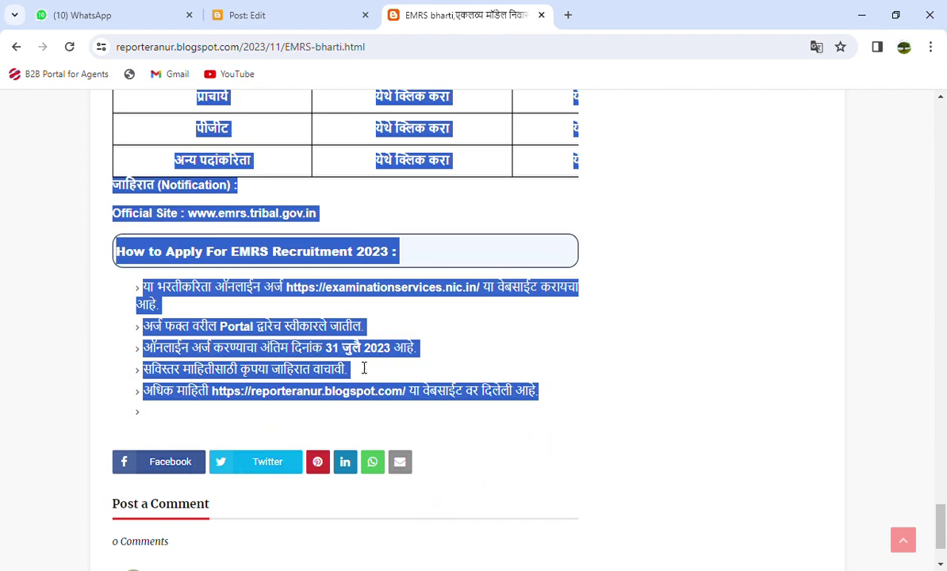
{"action": "scroll", "coordinate": [349, 403], "scroll_direction": "up", "scroll_amount": 6}
{"action": "left_click", "coordinate": [285, 16]}
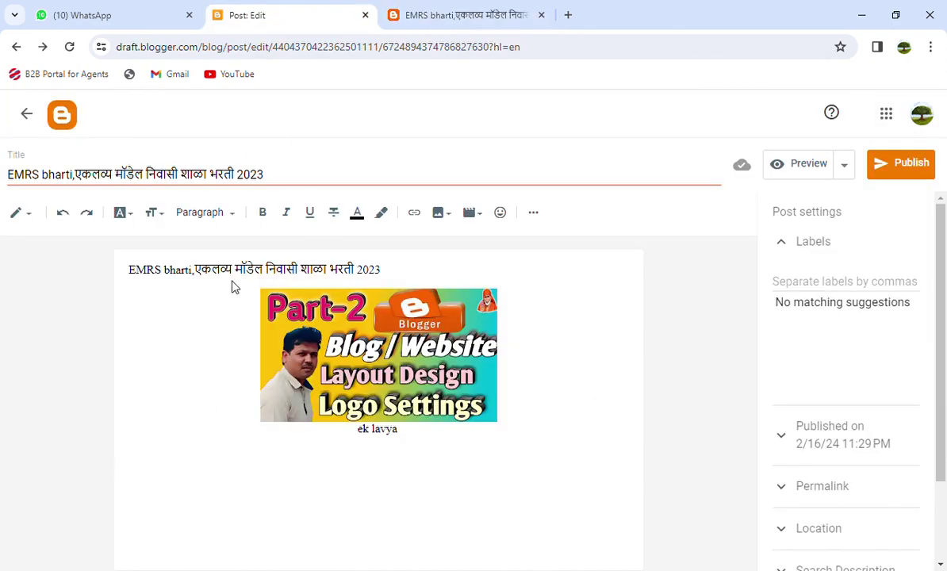
{"action": "key", "text": "ctrl+v"}
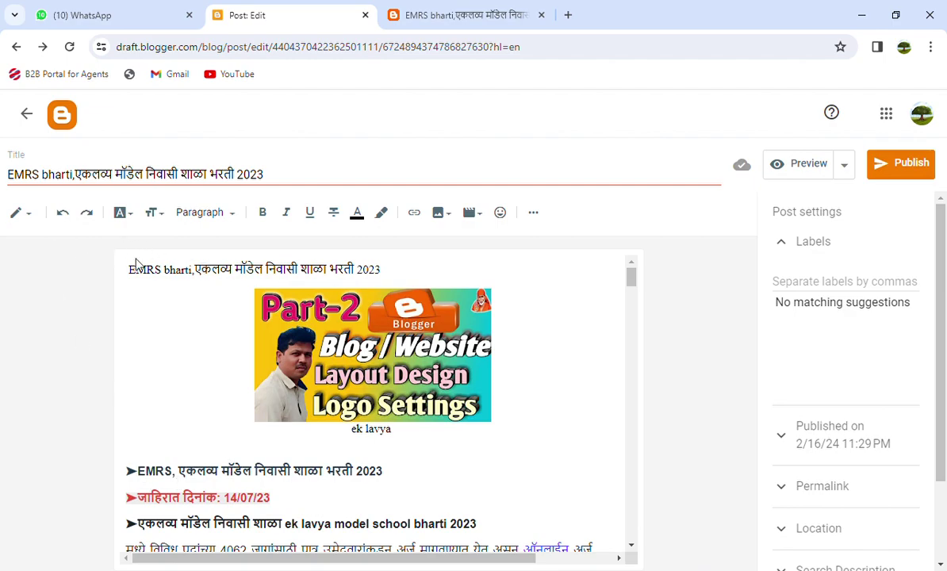
- Examine the pasted content in the draft, from the advertisement date and vacancy paragraphs to the posts table
{"action": "scroll", "coordinate": [195, 476], "scroll_direction": "down", "scroll_amount": 2}
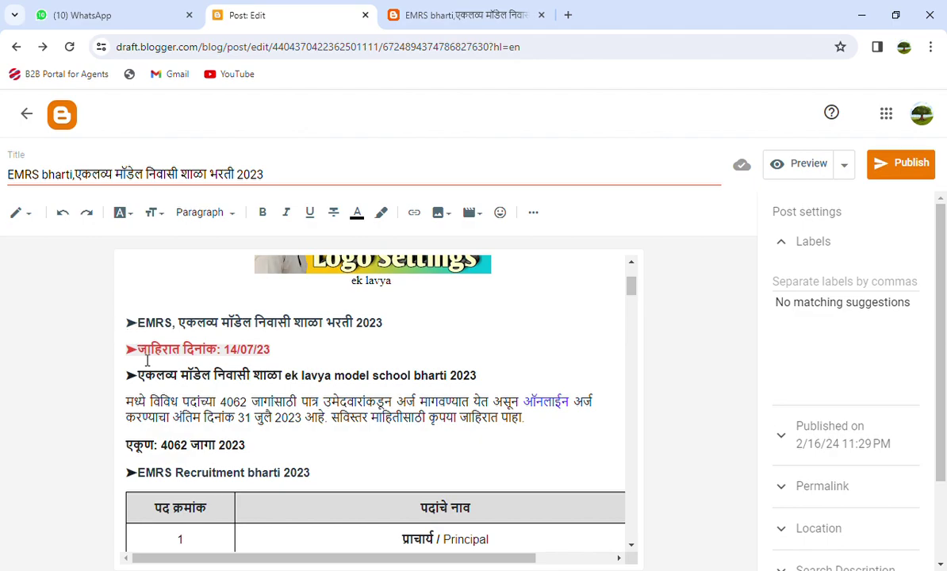
{"action": "scroll", "coordinate": [300, 400], "scroll_direction": "down", "scroll_amount": 2}
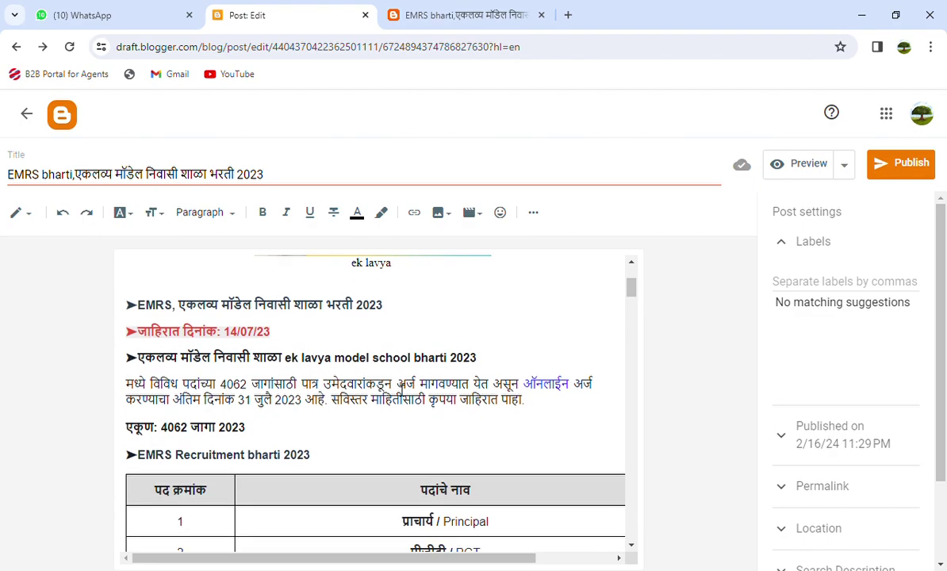
{"action": "scroll", "coordinate": [238, 421], "scroll_direction": "up", "scroll_amount": 2}
{"action": "scroll", "coordinate": [166, 435], "scroll_direction": "down", "scroll_amount": 1}
{"action": "scroll", "coordinate": [166, 435], "scroll_direction": "down", "scroll_amount": 1}
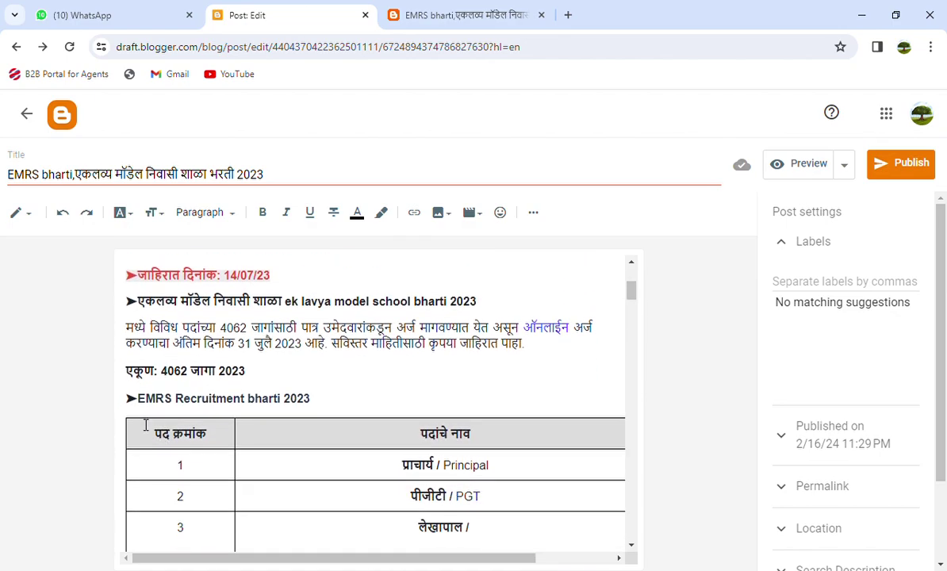
{"action": "scroll", "coordinate": [210, 402], "scroll_direction": "up", "scroll_amount": 2}
{"action": "scroll", "coordinate": [210, 402], "scroll_direction": "down", "scroll_amount": 1}
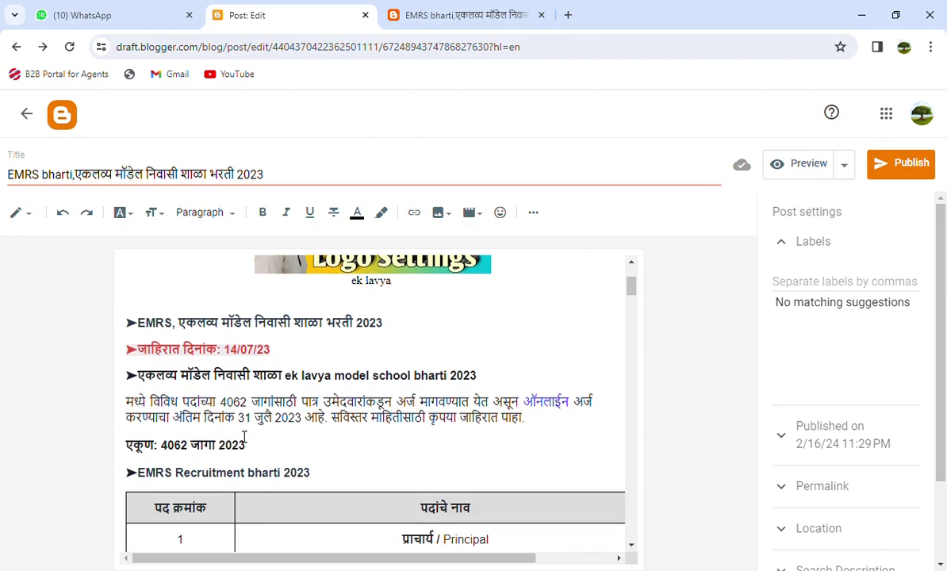
{"action": "scroll", "coordinate": [198, 459], "scroll_direction": "down", "scroll_amount": 1}
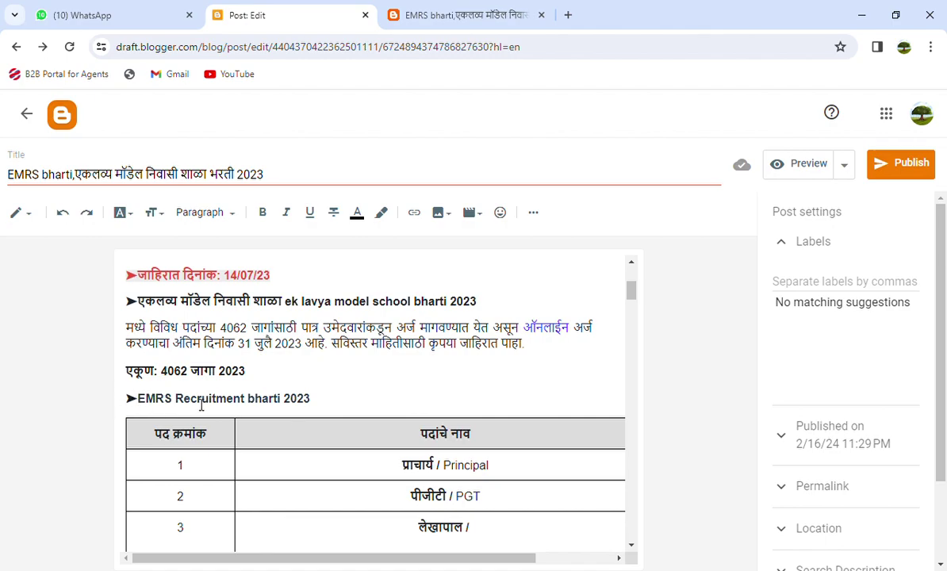
- Examine the pasted tables across their full width, from the posts table through the eligibility, fee and online-application tables
{"action": "scroll", "coordinate": [202, 406], "scroll_direction": "down", "scroll_amount": 3}
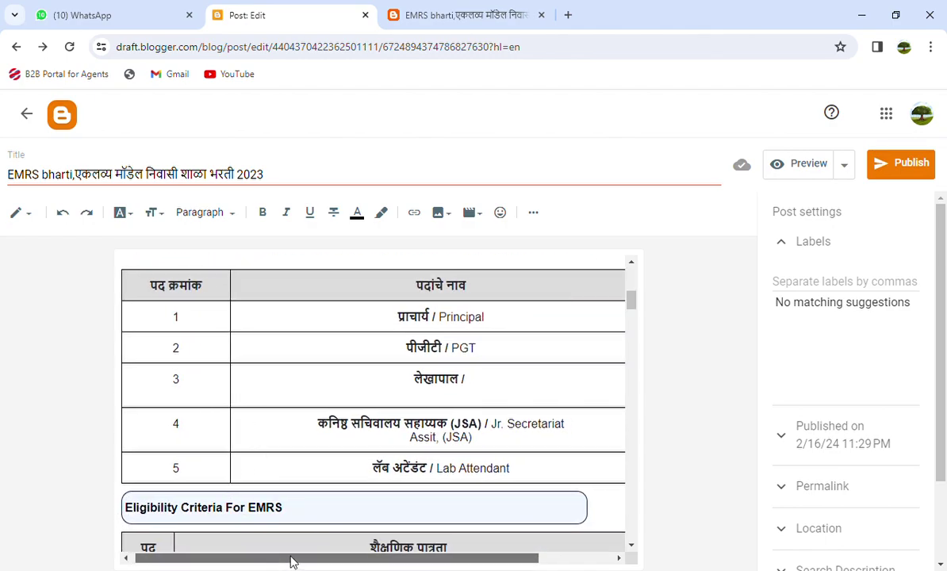
{"action": "left_click_drag", "start_coordinate": [291, 560], "coordinate": [383, 560]}
{"action": "scroll", "coordinate": [449, 500], "scroll_direction": "up", "scroll_amount": 5}
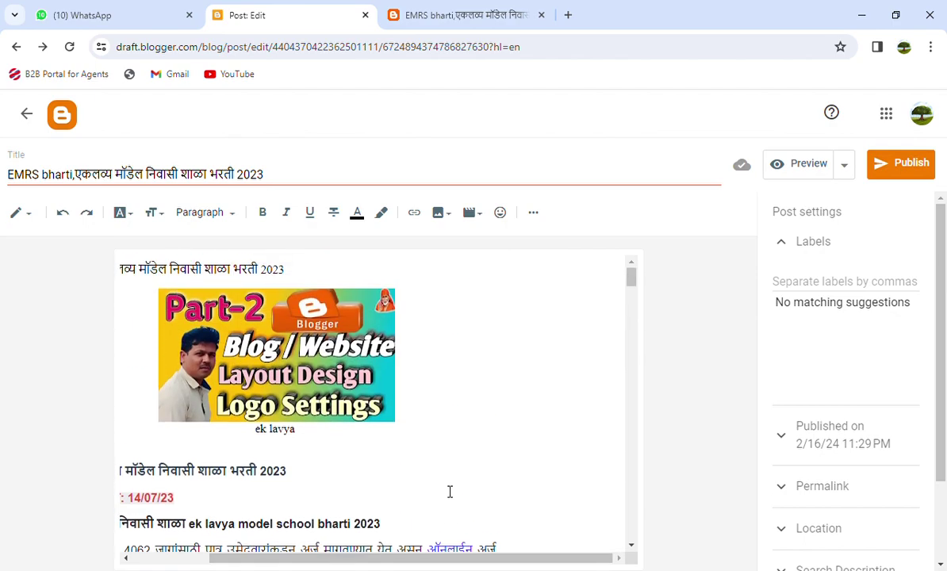
{"action": "left_click_drag", "start_coordinate": [405, 562], "coordinate": [235, 563]}
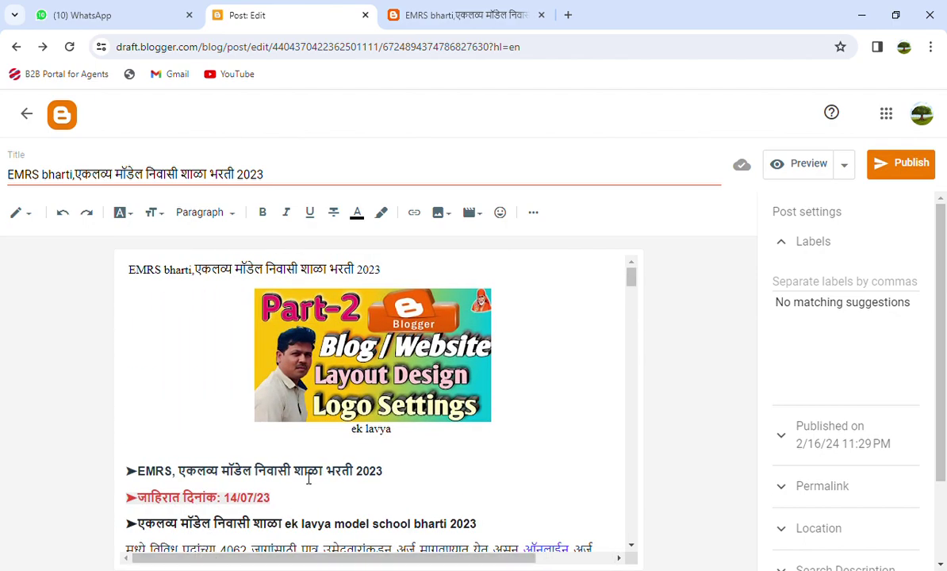
{"action": "scroll", "coordinate": [310, 478], "scroll_direction": "down", "scroll_amount": 10}
{"action": "scroll", "coordinate": [317, 476], "scroll_direction": "down", "scroll_amount": 6}
{"action": "scroll", "coordinate": [325, 475], "scroll_direction": "up", "scroll_amount": 6}
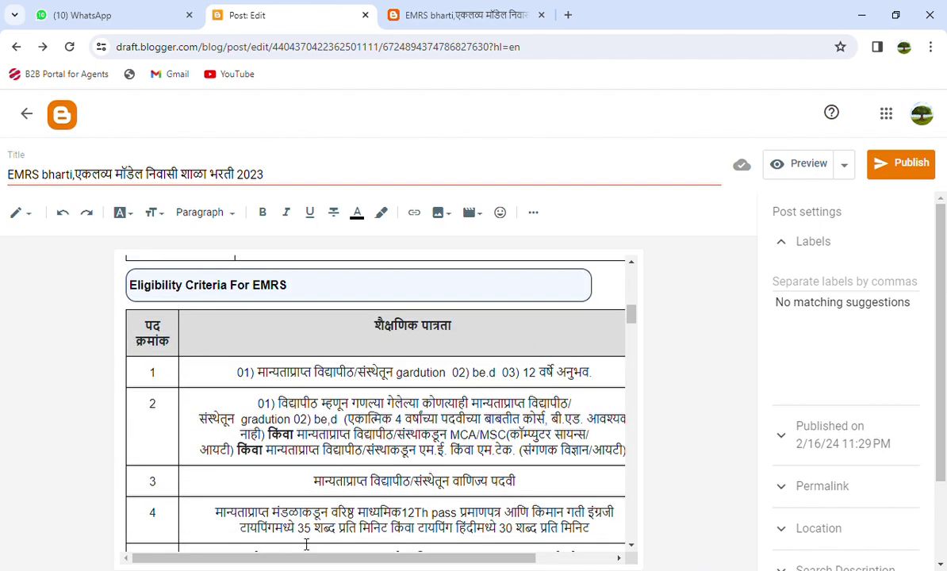
{"action": "left_click_drag", "start_coordinate": [298, 562], "coordinate": [499, 566]}
{"action": "scroll", "coordinate": [332, 464], "scroll_direction": "down", "scroll_amount": 5}
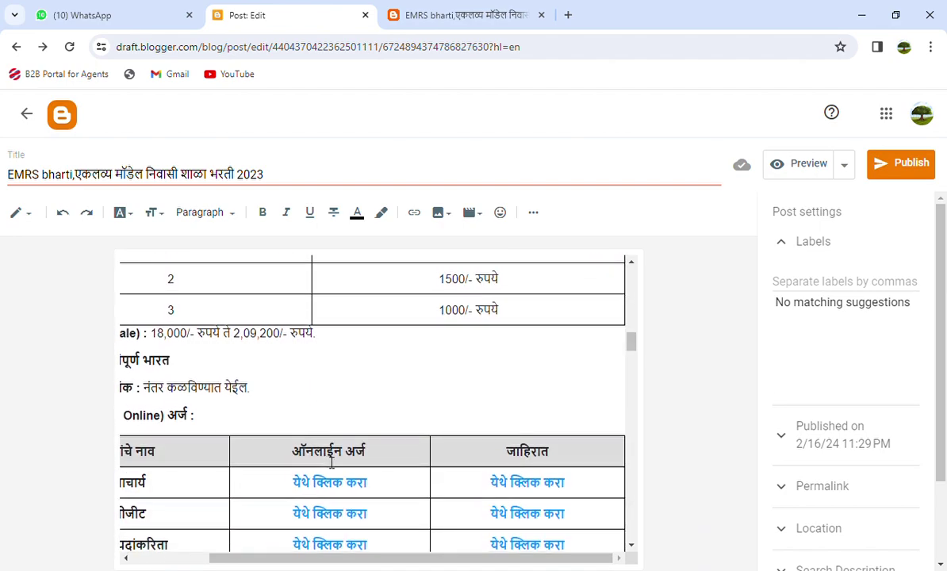
{"action": "scroll", "coordinate": [332, 464], "scroll_direction": "down", "scroll_amount": 10}
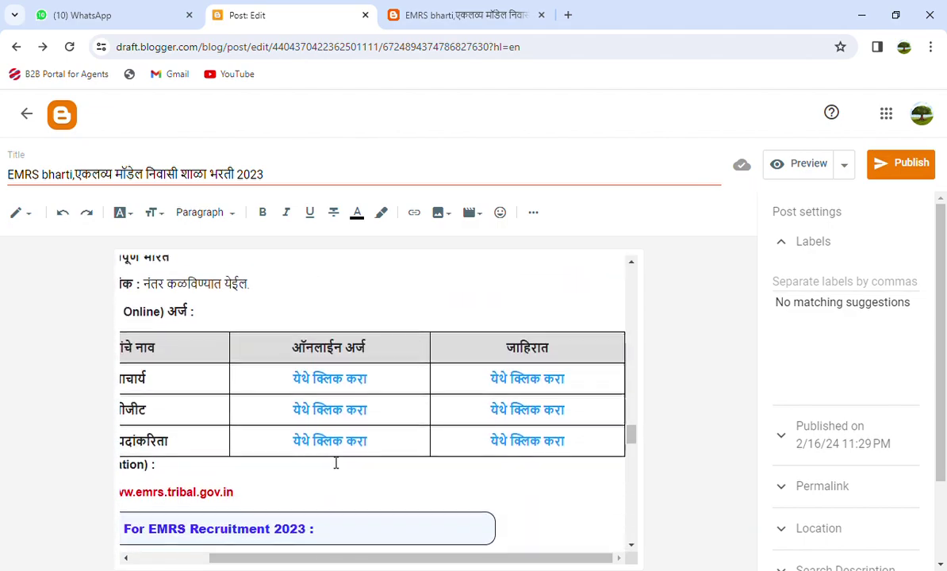
{"action": "left_click_drag", "start_coordinate": [317, 562], "coordinate": [190, 555]}
{"action": "scroll", "coordinate": [302, 473], "scroll_direction": "down", "scroll_amount": 7}
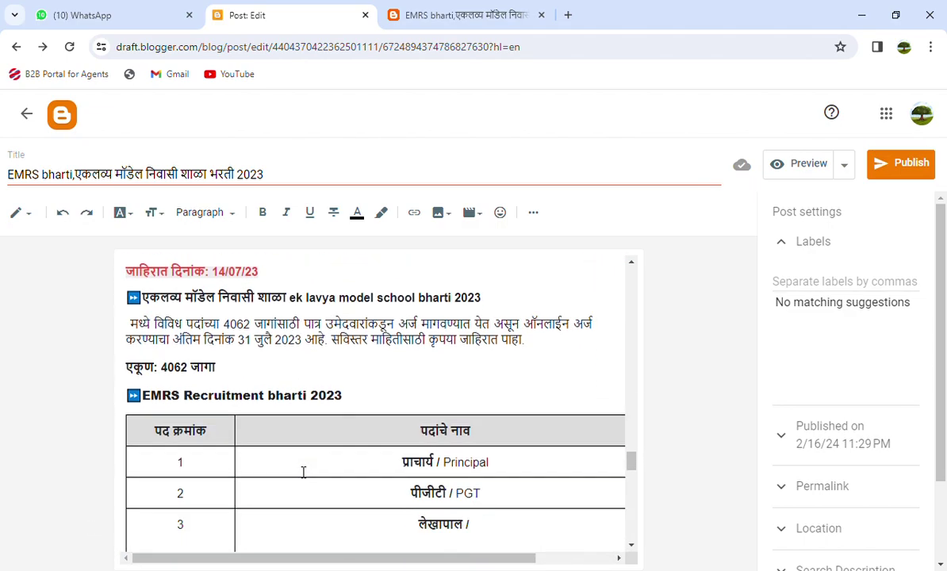
- Review the repeated recruitment sections further down the draft, and the captioned image with the opening lines at its start
{"action": "scroll", "coordinate": [314, 473], "scroll_direction": "down", "scroll_amount": 10}
{"action": "scroll", "coordinate": [333, 475], "scroll_direction": "up", "scroll_amount": 4}
{"action": "scroll", "coordinate": [334, 474], "scroll_direction": "up", "scroll_amount": 8}
{"action": "scroll", "coordinate": [336, 476], "scroll_direction": "down", "scroll_amount": 10}
{"action": "scroll", "coordinate": [339, 477], "scroll_direction": "up", "scroll_amount": 7}
{"action": "scroll", "coordinate": [339, 477], "scroll_direction": "down", "scroll_amount": 8}
{"action": "scroll", "coordinate": [339, 476], "scroll_direction": "up", "scroll_amount": 9}
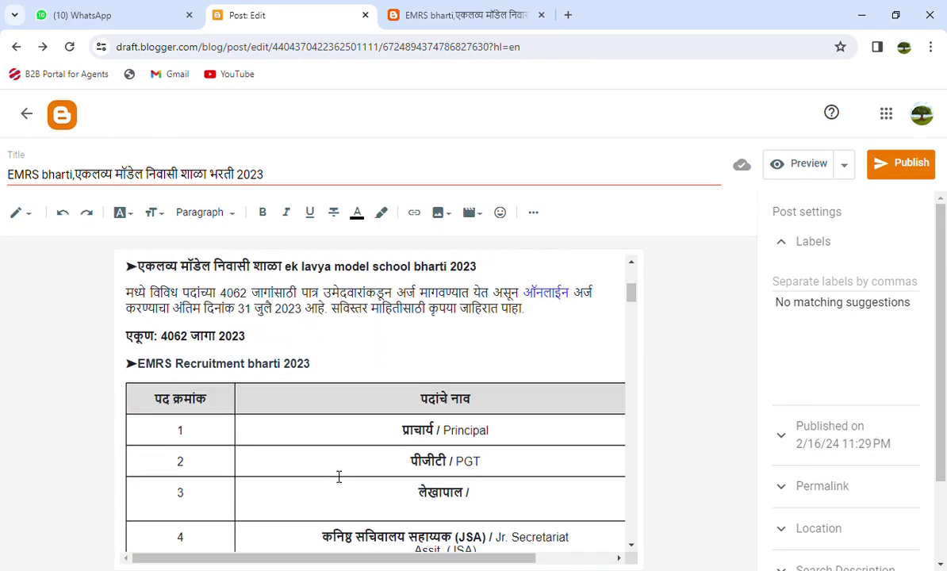
{"action": "scroll", "coordinate": [339, 477], "scroll_direction": "up", "scroll_amount": 4}
{"action": "scroll", "coordinate": [325, 468], "scroll_direction": "down", "scroll_amount": 3}
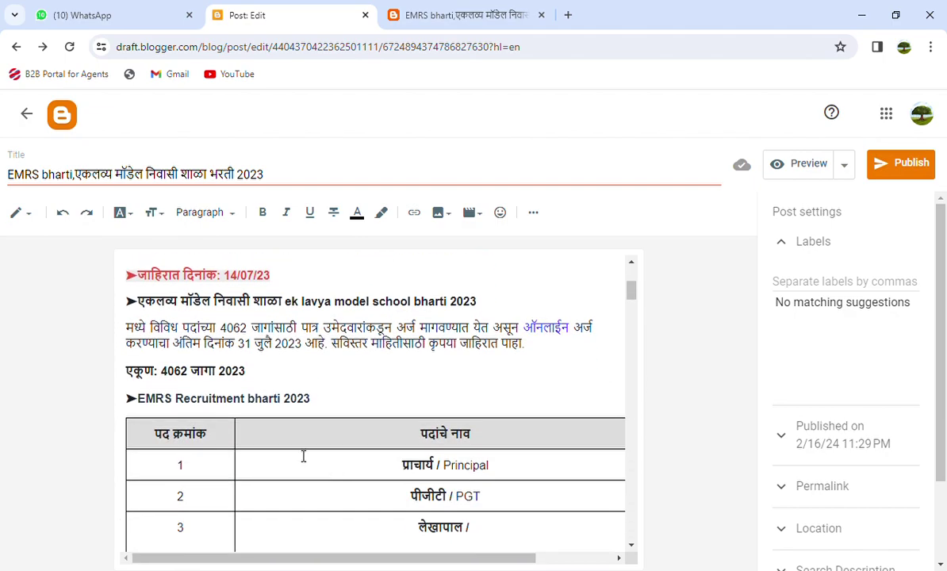
{"action": "scroll", "coordinate": [293, 405], "scroll_direction": "up", "scroll_amount": 3}
{"action": "scroll", "coordinate": [347, 413], "scroll_direction": "down", "scroll_amount": 3}
{"action": "scroll", "coordinate": [346, 413], "scroll_direction": "up", "scroll_amount": 3}
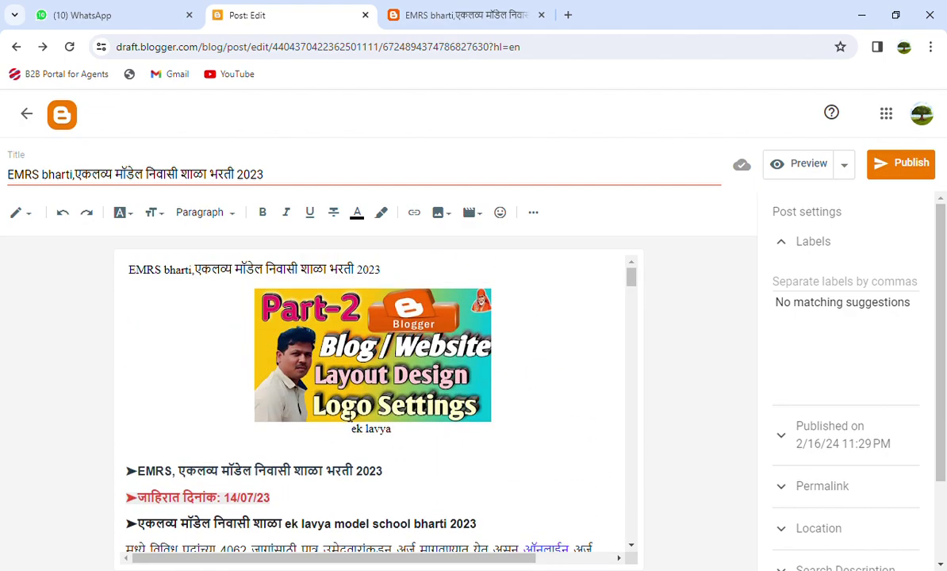
{"action": "scroll", "coordinate": [352, 421], "scroll_direction": "down", "scroll_amount": 2}
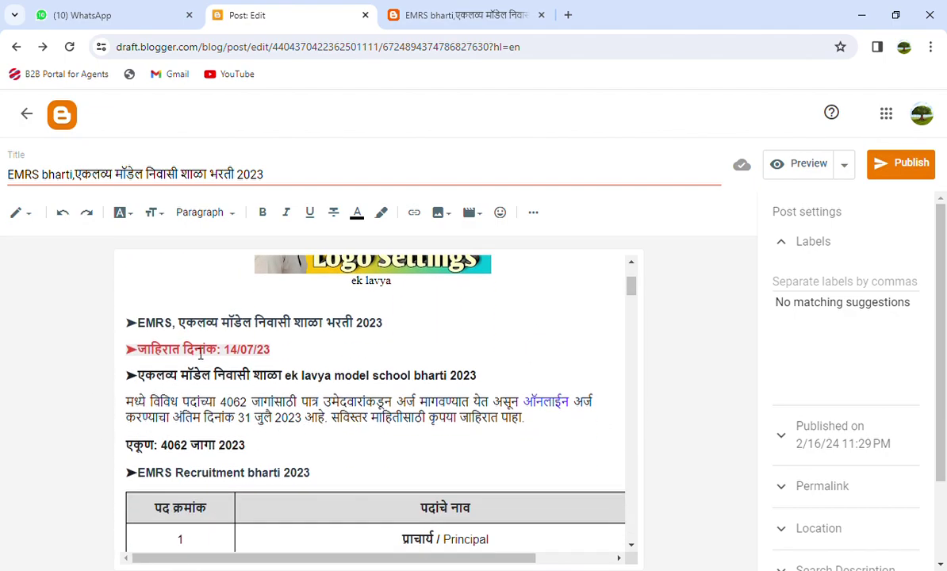
{"action": "scroll", "coordinate": [138, 333], "scroll_direction": "up", "scroll_amount": 2}
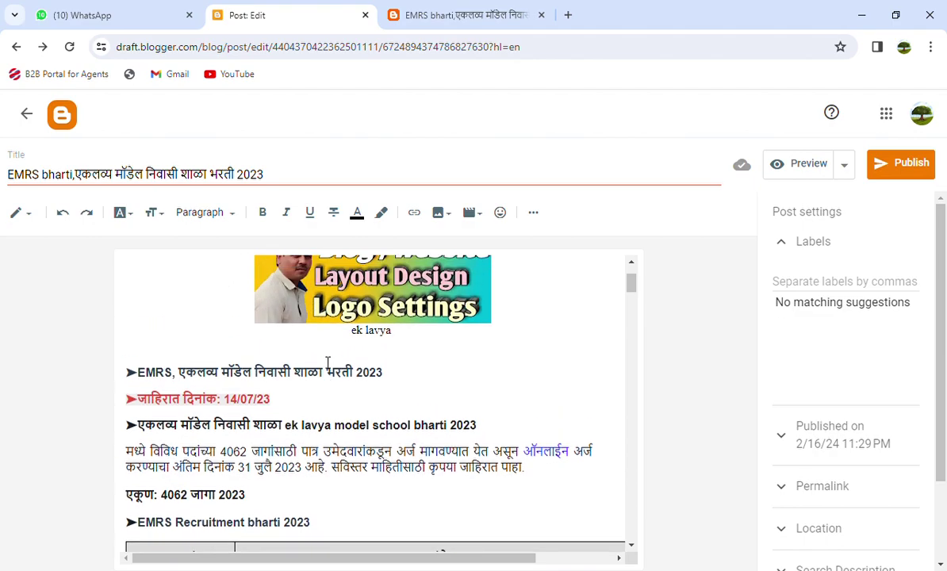
- Apply the Major Heading style to the "EMRS, एकलव्य मॉडेल निवासी शाळा भरती 2023" line below the image caption
{"action": "left_click_drag", "start_coordinate": [135, 478], "coordinate": [402, 485]}
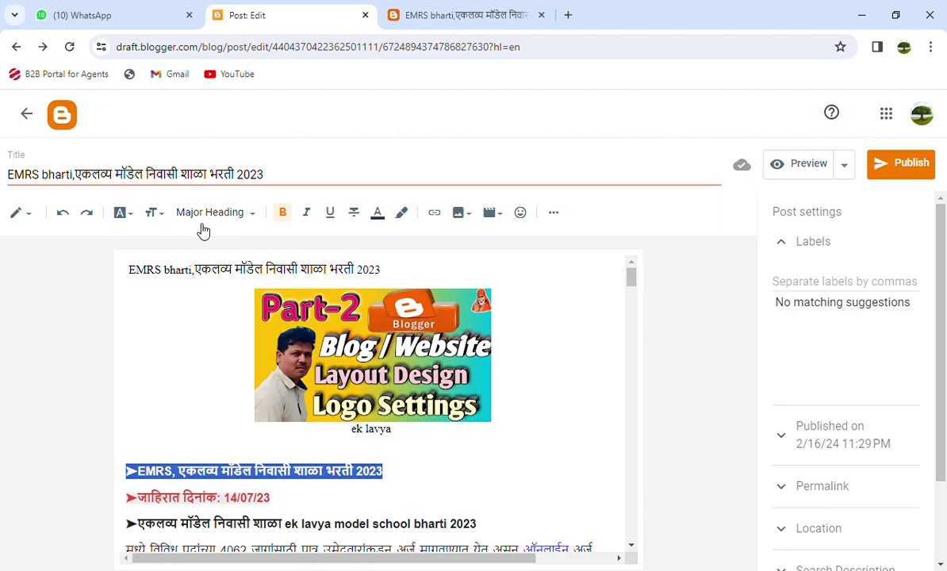
{"action": "left_click", "coordinate": [252, 215]}
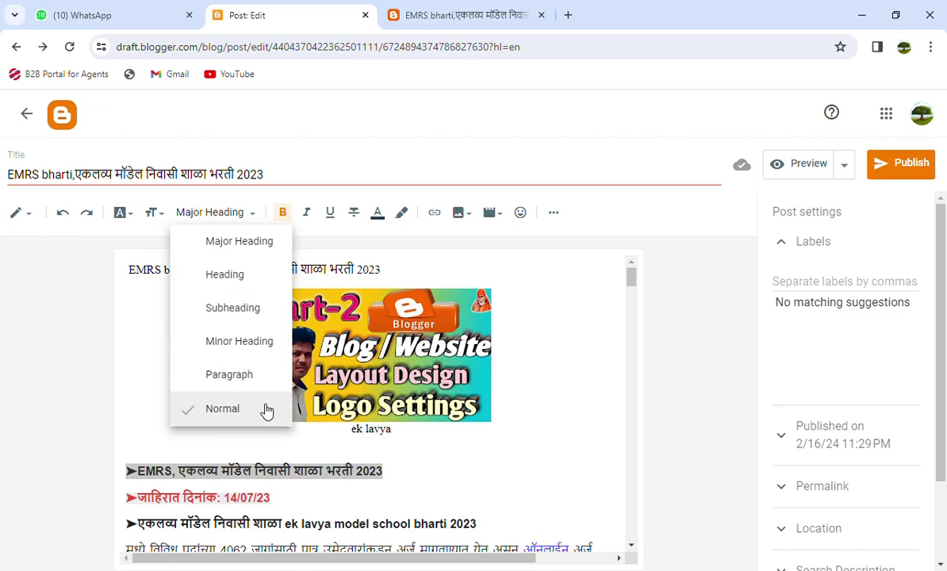
{"action": "left_click", "coordinate": [235, 264]}
{"action": "scroll", "coordinate": [181, 426], "scroll_direction": "down", "scroll_amount": 1}
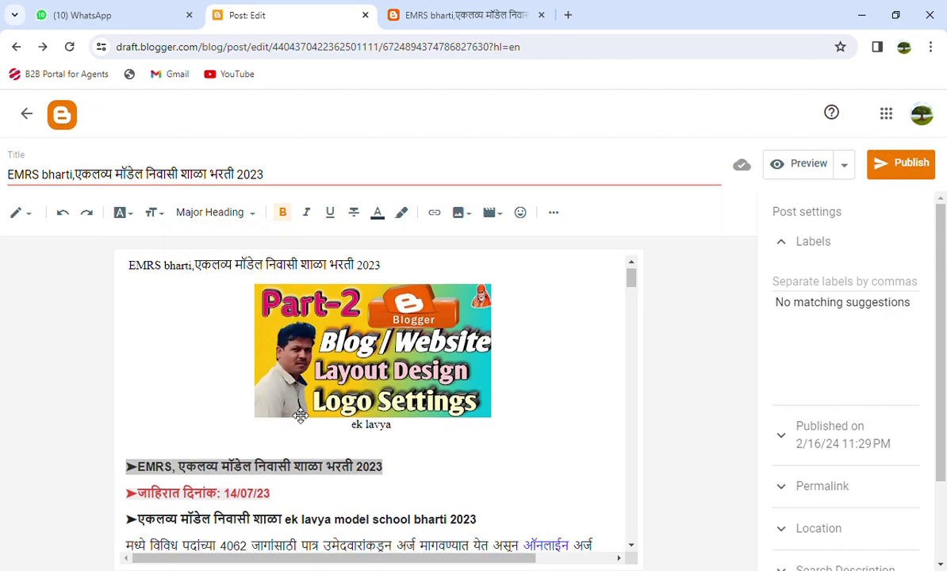
{"action": "left_click", "coordinate": [219, 374]}
- Apply the Heading style to the "EMRS Recruitment bharti 2023" line above the first posts table
{"action": "scroll", "coordinate": [219, 375], "scroll_direction": "down", "scroll_amount": 1}
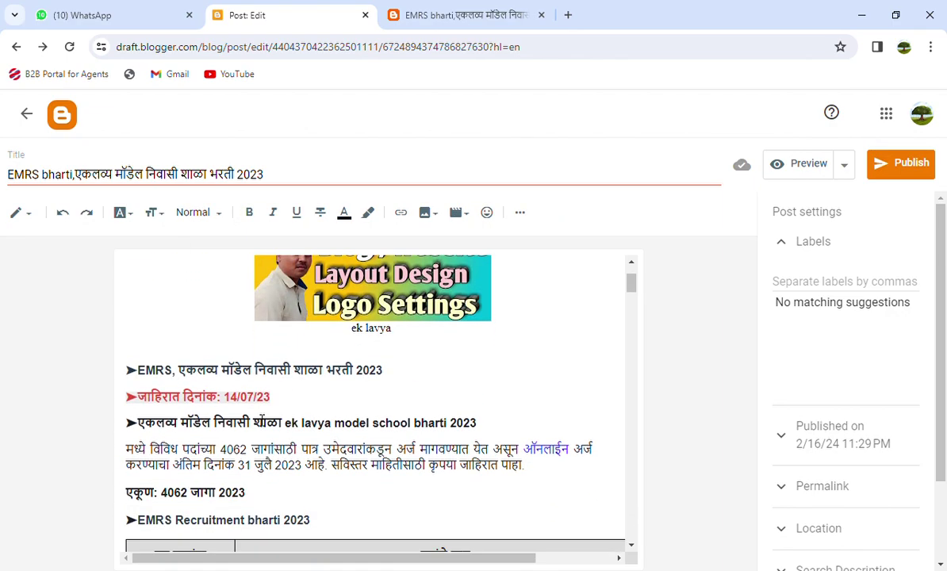
{"action": "scroll", "coordinate": [214, 397], "scroll_direction": "down", "scroll_amount": 1}
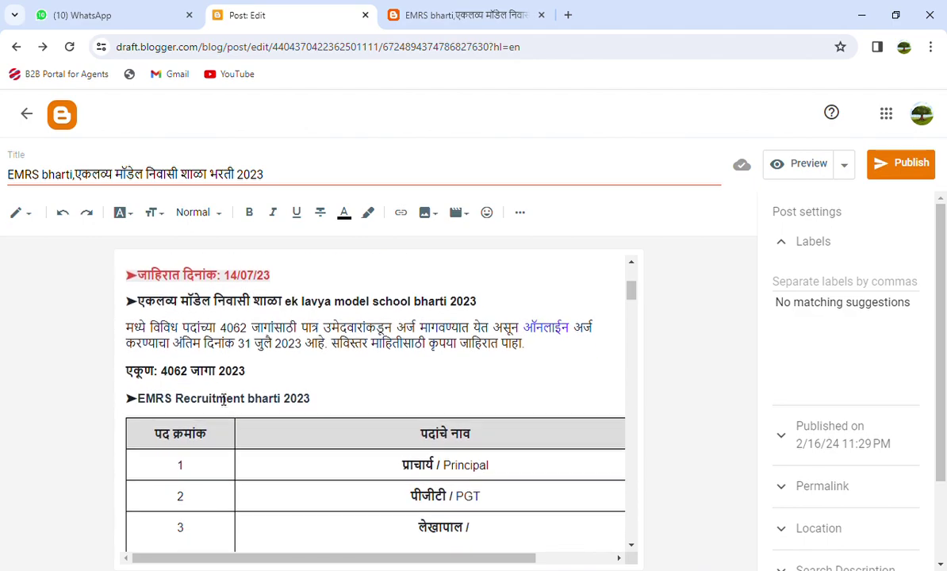
{"action": "left_click_drag", "start_coordinate": [133, 402], "coordinate": [338, 408]}
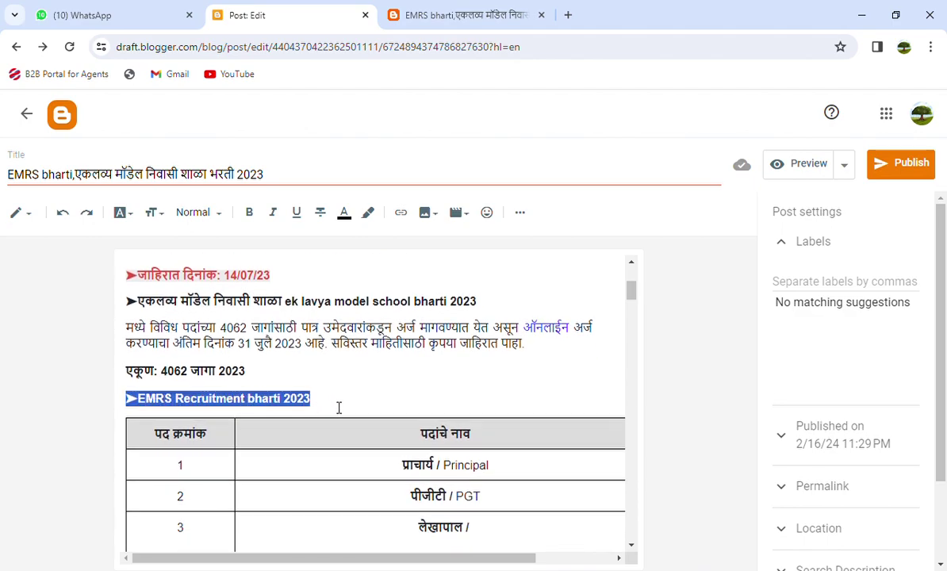
{"action": "left_click", "coordinate": [224, 215]}
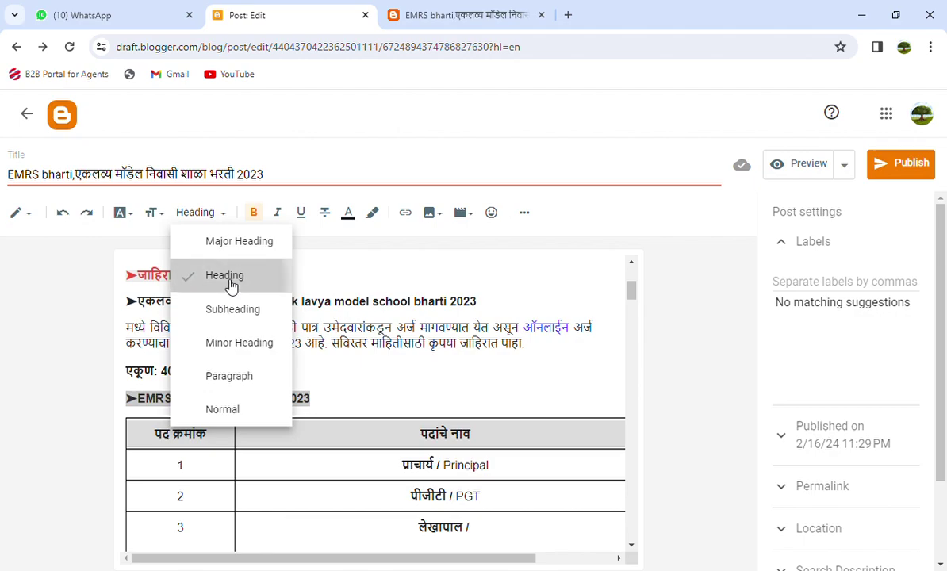
{"action": "left_click", "coordinate": [228, 275]}
- Apply the Subheading style to the repeated "EMRS, एकलव्य मॉडेल निवासी शाळा भरती 2023" line below the first how-to-apply list
{"action": "scroll", "coordinate": [153, 402], "scroll_direction": "down", "scroll_amount": 1}
{"action": "scroll", "coordinate": [270, 349], "scroll_direction": "down", "scroll_amount": 10}
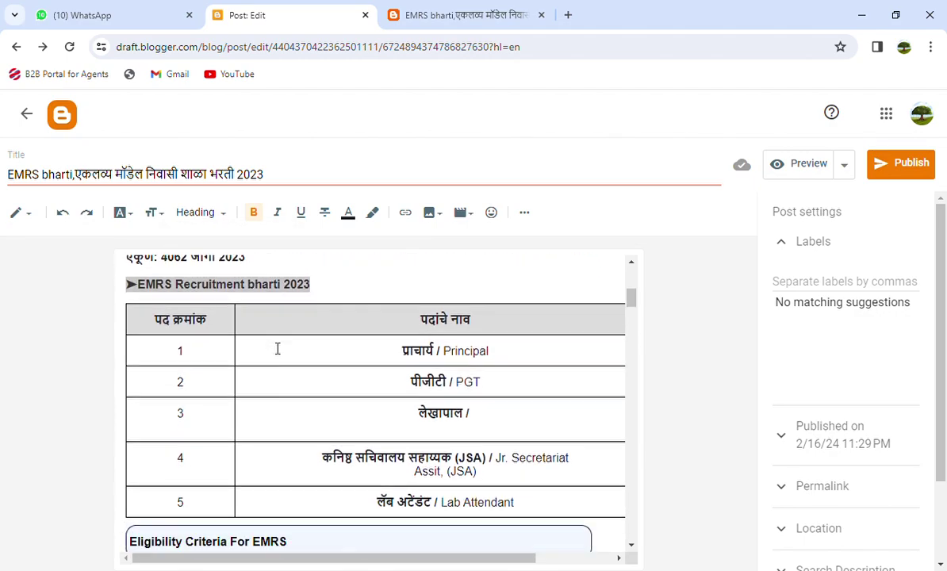
{"action": "scroll", "coordinate": [270, 387], "scroll_direction": "down", "scroll_amount": 5}
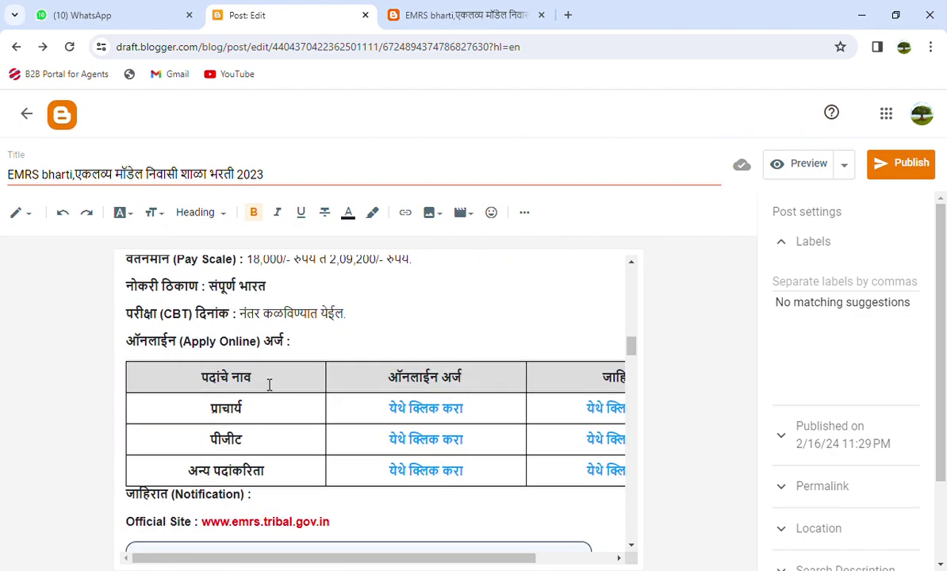
{"action": "scroll", "coordinate": [204, 375], "scroll_direction": "down", "scroll_amount": 3}
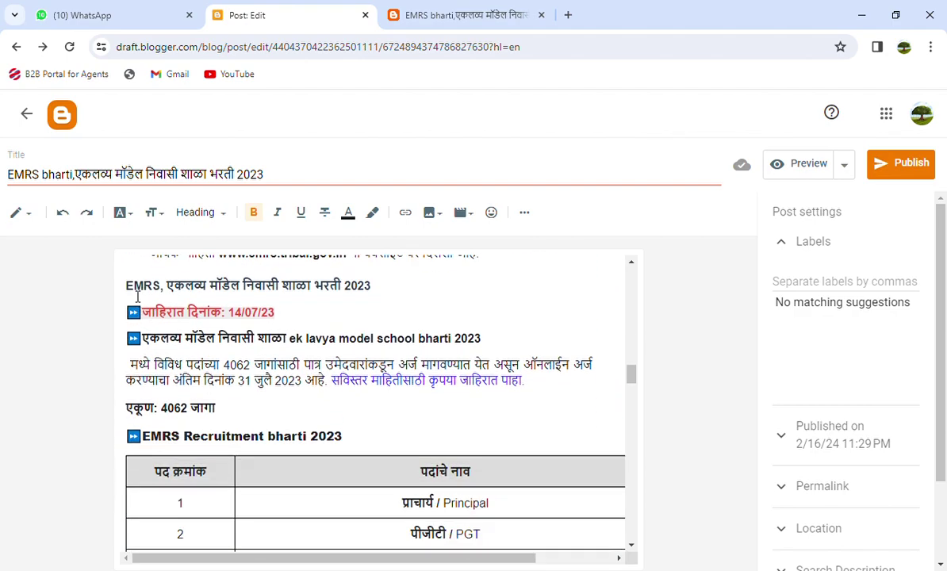
{"action": "left_click_drag", "start_coordinate": [135, 293], "coordinate": [380, 290]}
{"action": "key", "text": "ctrl+alt+1"}
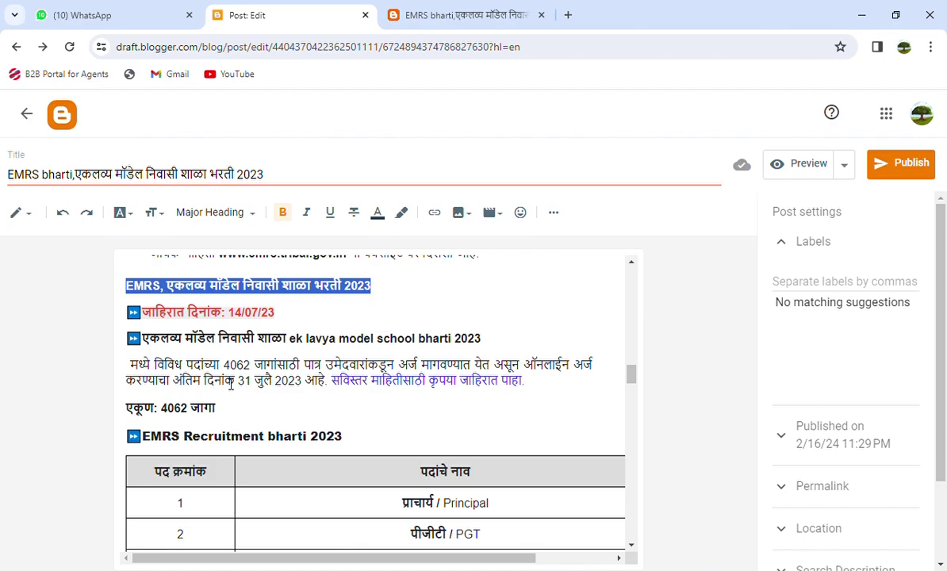
{"action": "scroll", "coordinate": [322, 433], "scroll_direction": "up", "scroll_amount": 2}
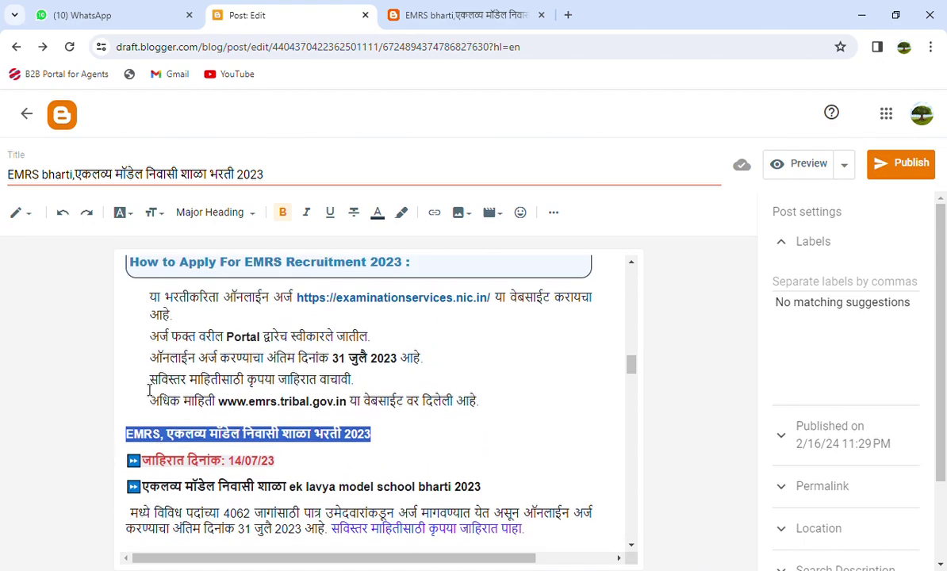
{"action": "left_click", "coordinate": [211, 212]}
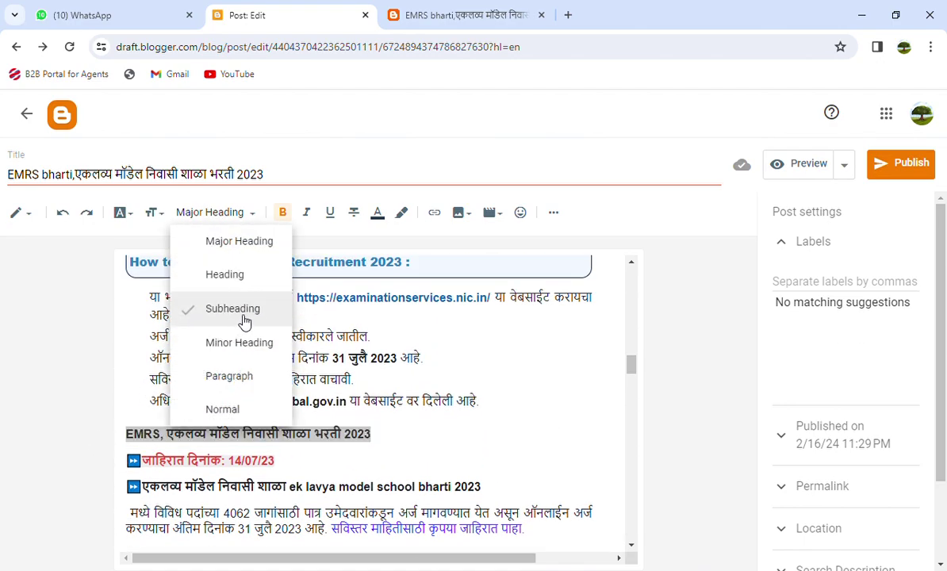
{"action": "left_click", "coordinate": [244, 318]}
- Apply the Minor Heading style to the "एकलव्य मॉडेल निवासी शाळा ek lavya model school bharti 2023" line below the second how-to-apply list
{"action": "scroll", "coordinate": [444, 497], "scroll_direction": "down", "scroll_amount": 7}
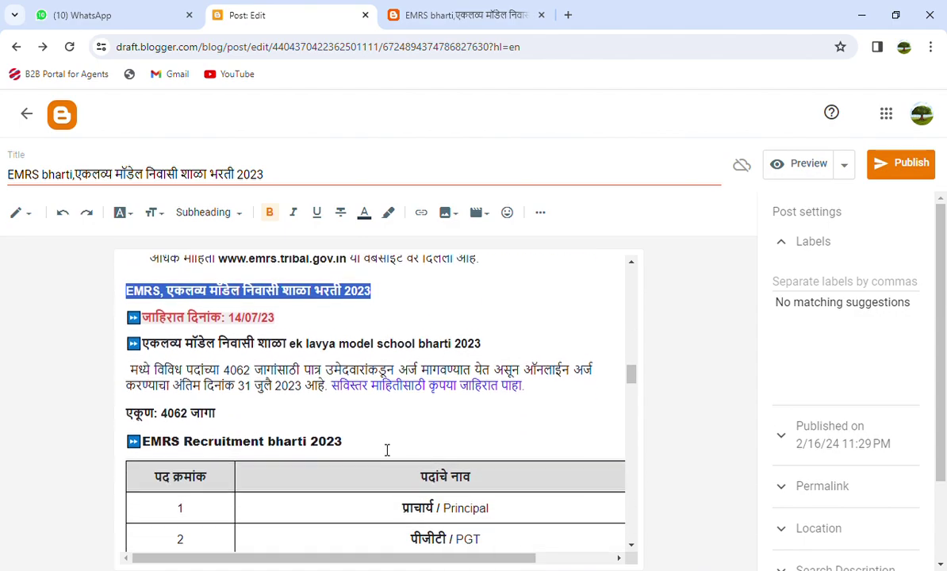
{"action": "scroll", "coordinate": [325, 406], "scroll_direction": "down", "scroll_amount": 3}
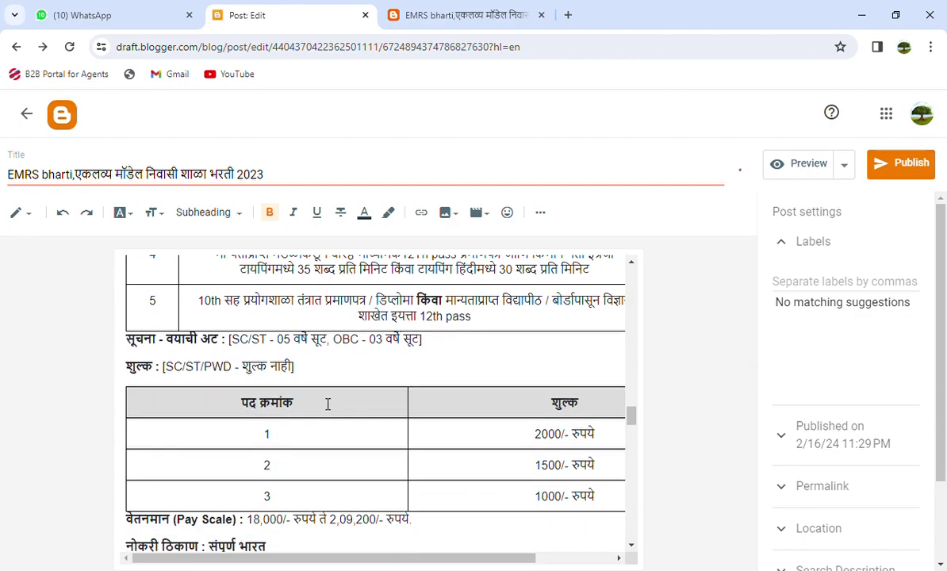
{"action": "scroll", "coordinate": [332, 403], "scroll_direction": "down", "scroll_amount": 6}
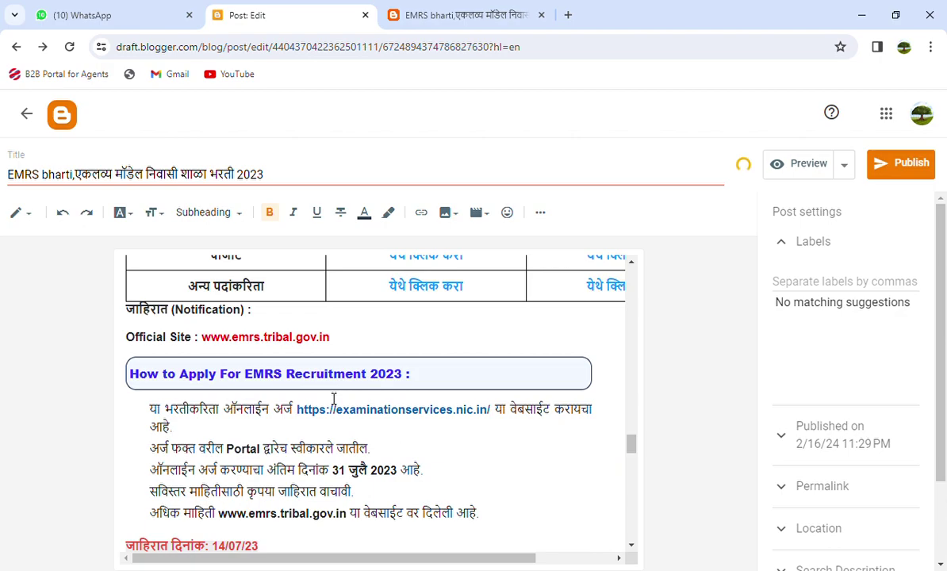
{"action": "scroll", "coordinate": [334, 396], "scroll_direction": "down", "scroll_amount": 2}
{"action": "left_click_drag", "start_coordinate": [148, 359], "coordinate": [488, 357]}
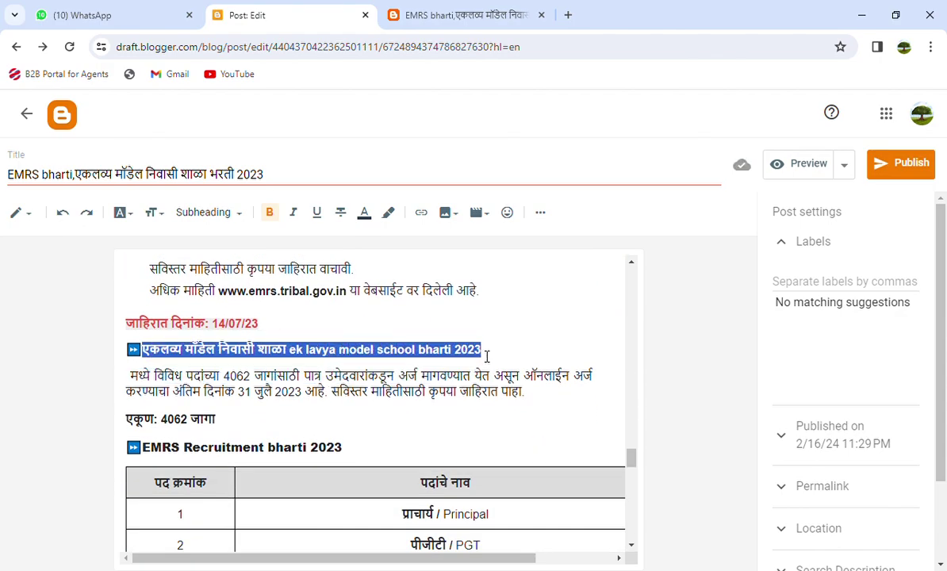
{"action": "left_click", "coordinate": [199, 213]}
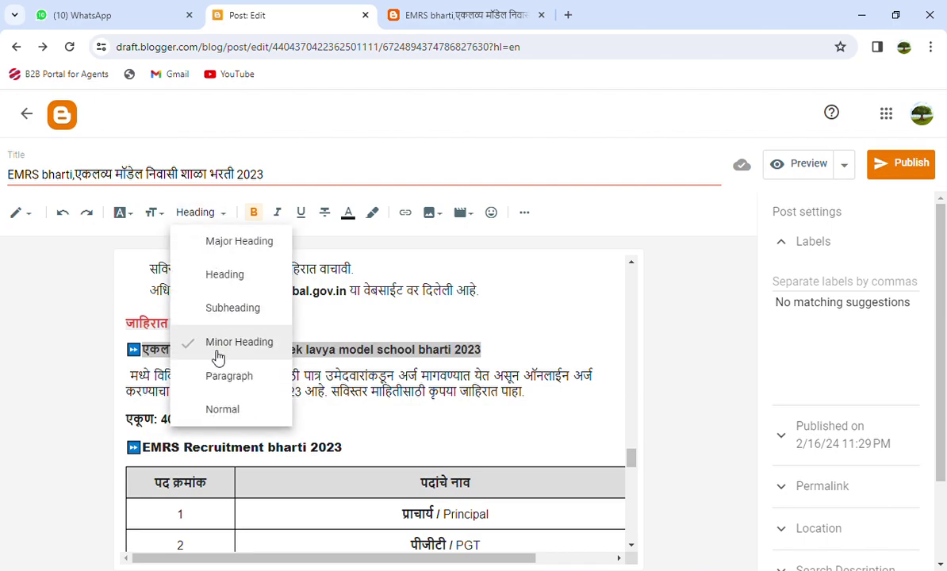
{"action": "left_click", "coordinate": [241, 352]}
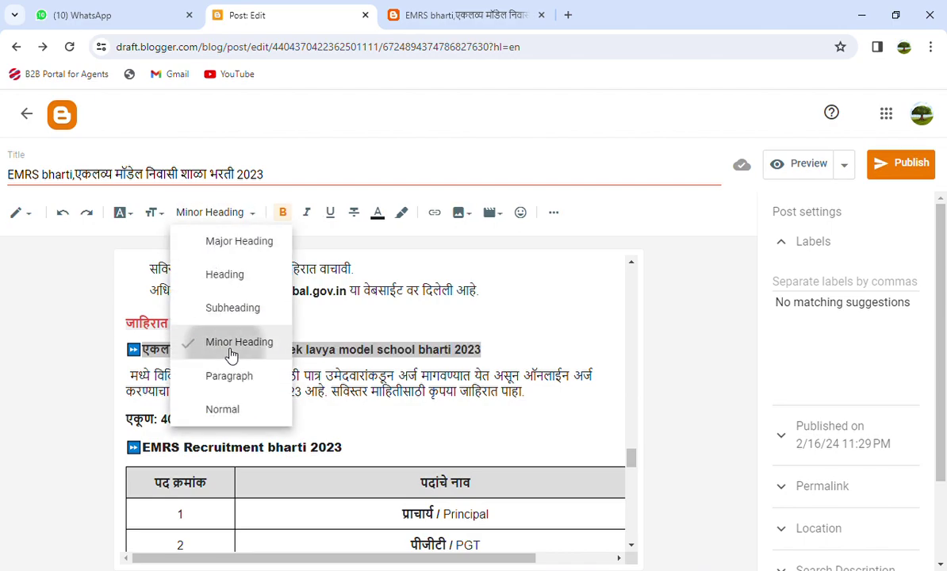
{"action": "scroll", "coordinate": [333, 432], "scroll_direction": "up", "scroll_amount": 10}
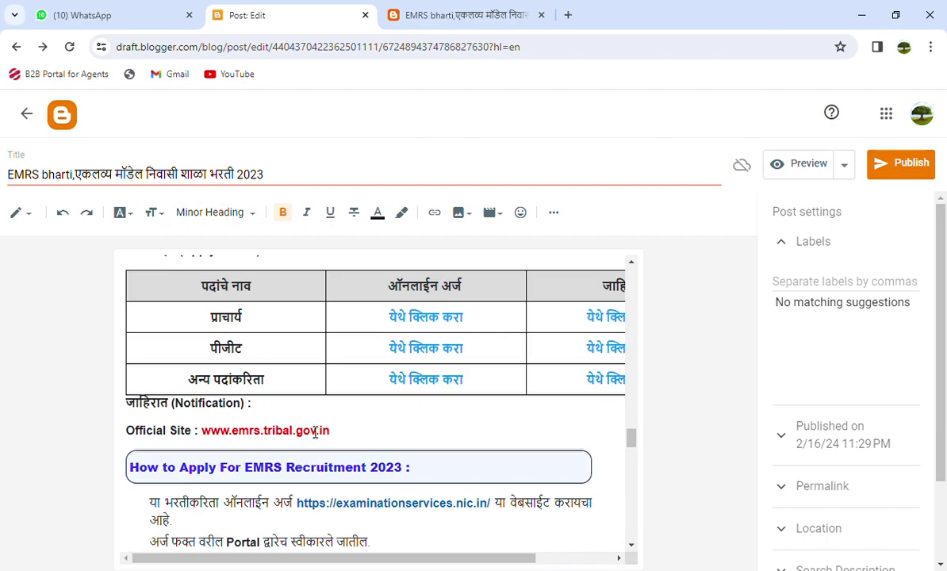
{"action": "left_click", "coordinate": [254, 214]}
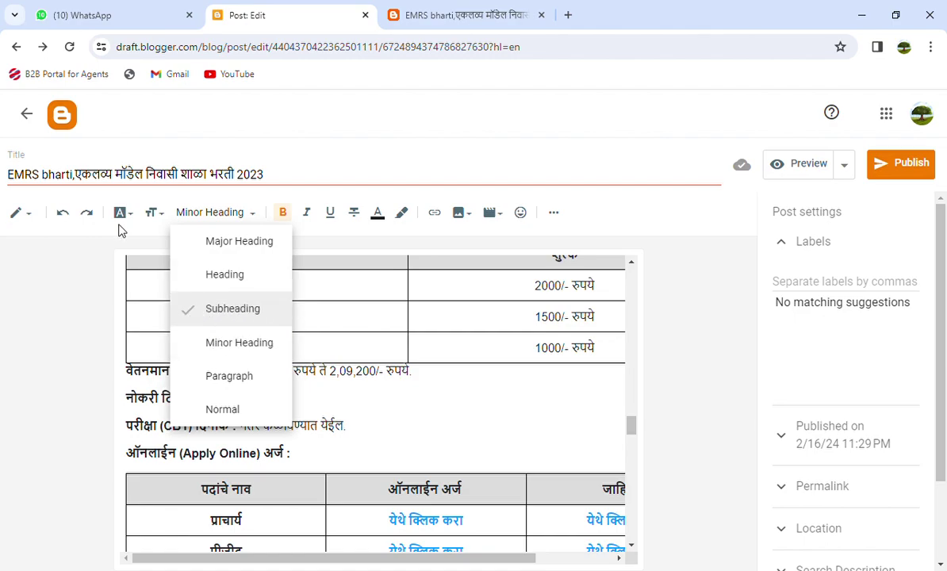
{"action": "left_click", "coordinate": [416, 444]}
- Select the entire body of the post and set its font size to Small
{"action": "scroll", "coordinate": [313, 409], "scroll_direction": "up", "scroll_amount": 10}
{"action": "scroll", "coordinate": [315, 409], "scroll_direction": "up", "scroll_amount": 20}
{"action": "scroll", "coordinate": [169, 317], "scroll_direction": "down", "scroll_amount": 5}
{"action": "scroll", "coordinate": [169, 318], "scroll_direction": "up", "scroll_amount": 3}
{"action": "scroll", "coordinate": [159, 377], "scroll_direction": "down", "scroll_amount": 2}
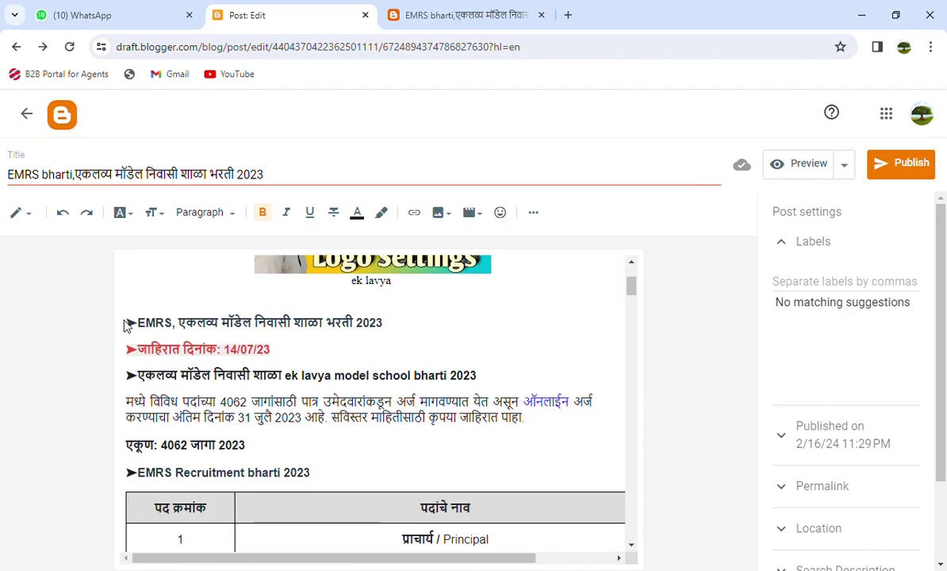
{"action": "left_click_drag", "start_coordinate": [127, 324], "coordinate": [121, 218]}
{"action": "scroll", "coordinate": [376, 521], "scroll_direction": "up", "scroll_amount": 5}
{"action": "scroll", "coordinate": [376, 520], "scroll_direction": "down", "scroll_amount": 1}
{"action": "scroll", "coordinate": [376, 508], "scroll_direction": "down", "scroll_amount": 4}
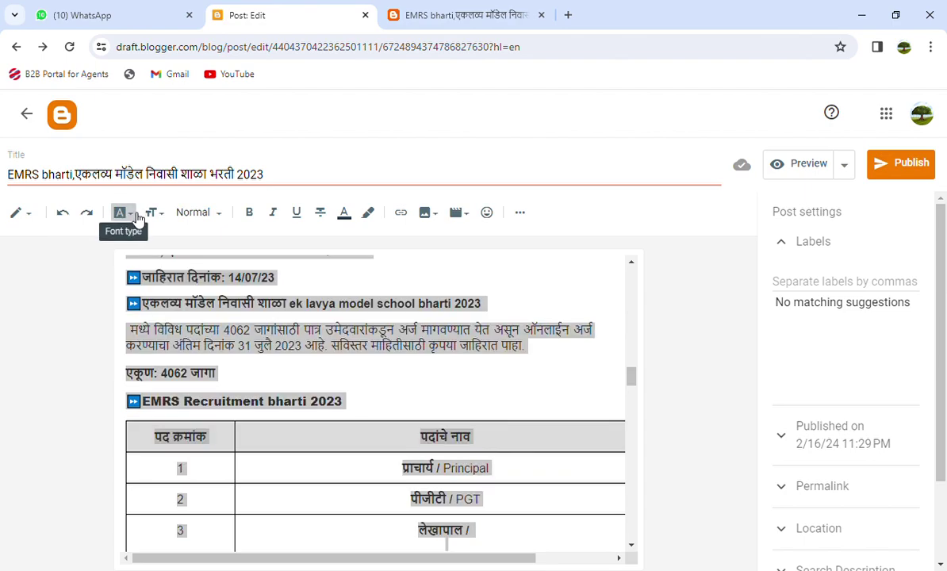
{"action": "left_click", "coordinate": [122, 214]}
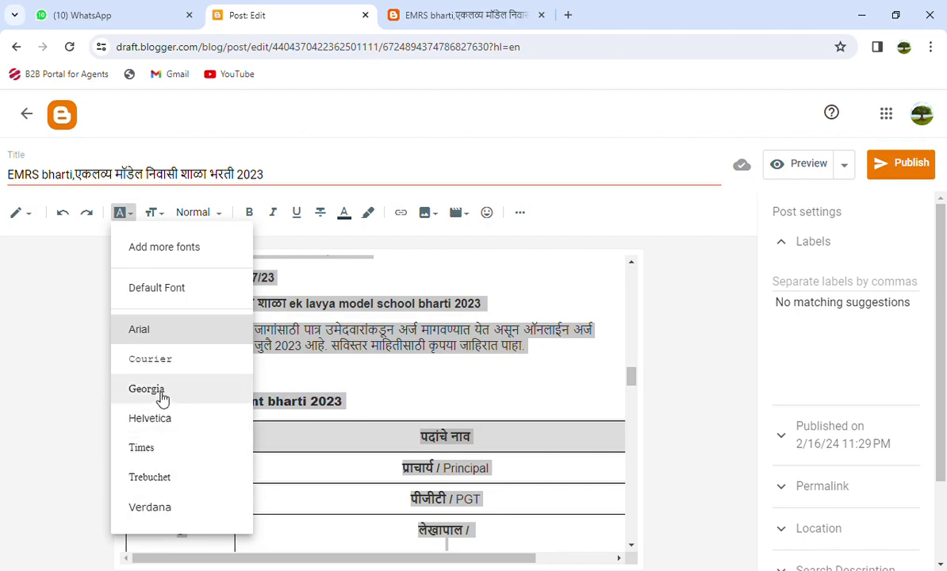
{"action": "left_click", "coordinate": [152, 215]}
{"action": "left_click", "coordinate": [164, 212]}
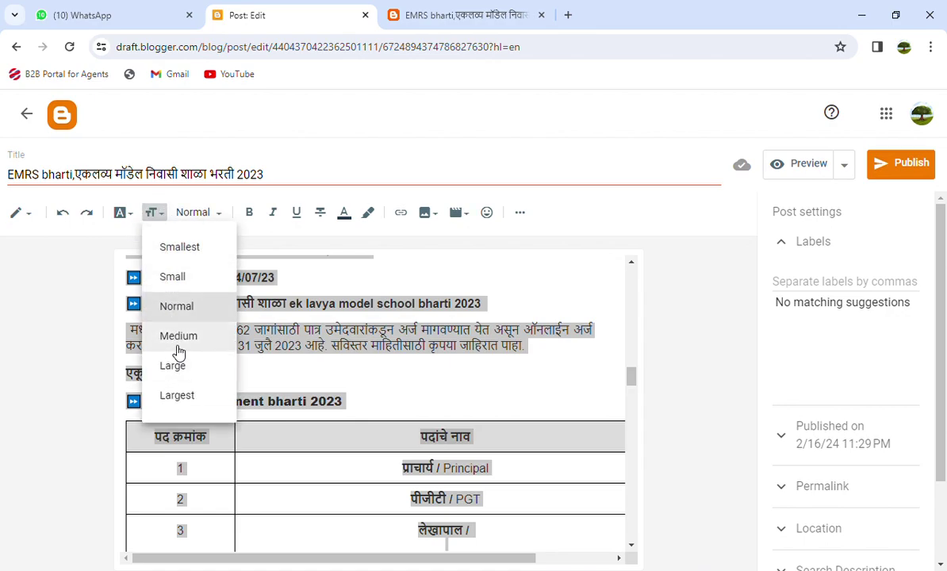
{"action": "left_click", "coordinate": [180, 277]}
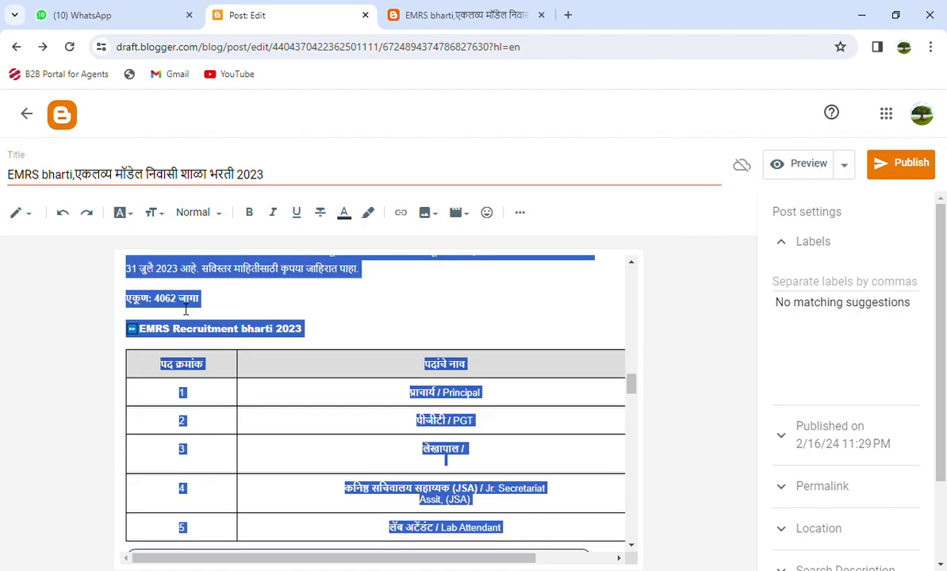
- Try the Medium and Smallest font sizes on the selected post body
{"action": "left_click", "coordinate": [163, 221]}
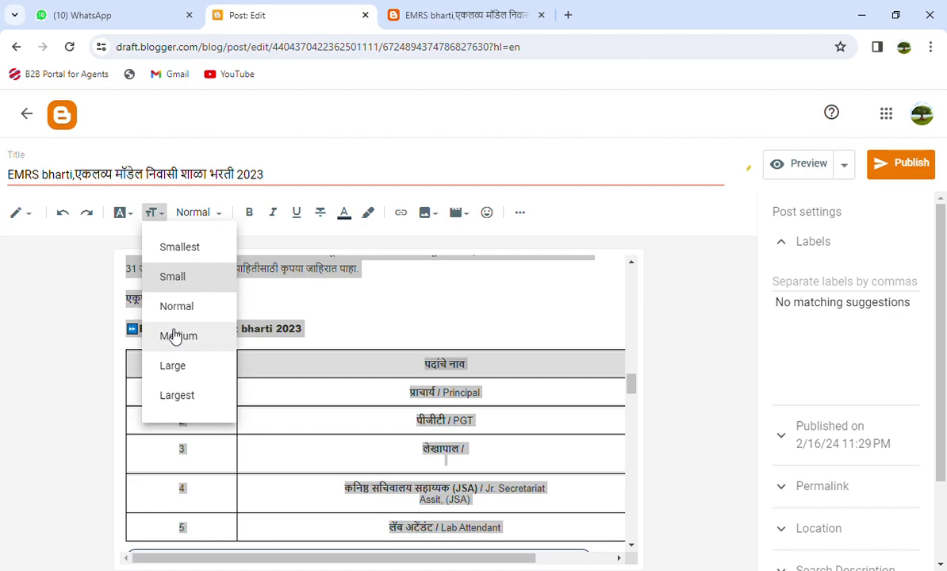
{"action": "left_click", "coordinate": [180, 342]}
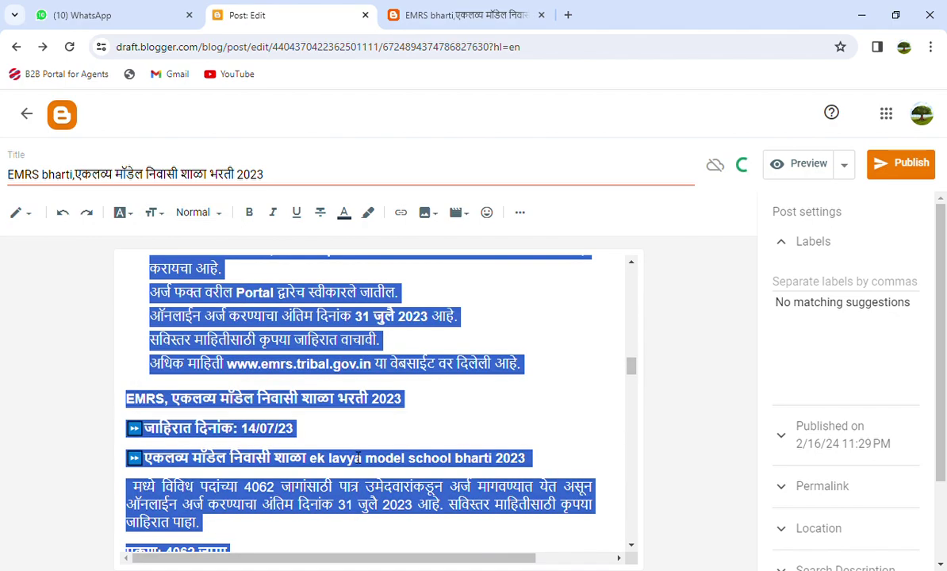
{"action": "left_click", "coordinate": [158, 217]}
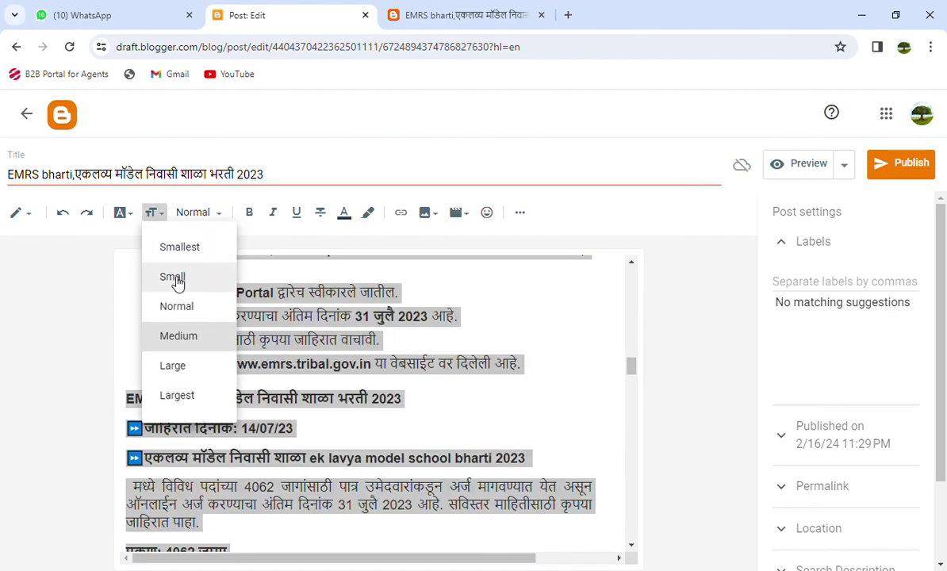
{"action": "left_click", "coordinate": [188, 258]}
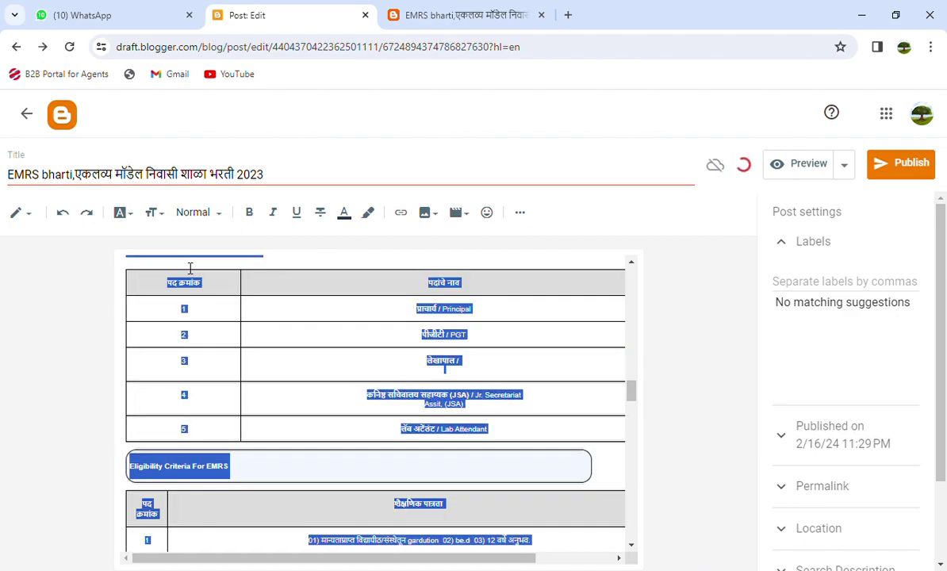
- Set the font size of the entire post body to Normal and deselect the text
{"action": "scroll", "coordinate": [437, 444], "scroll_direction": "up", "scroll_amount": 5}
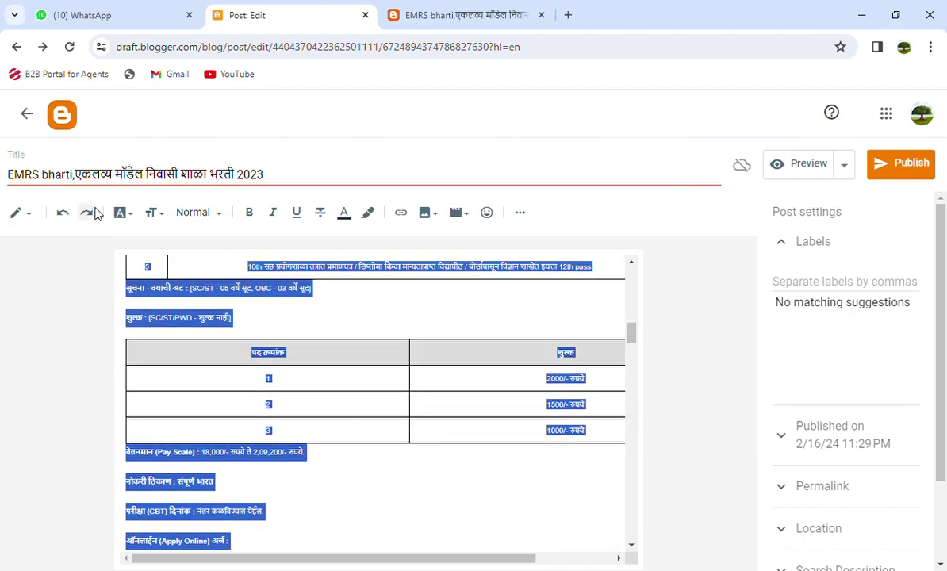
{"action": "left_click", "coordinate": [154, 212]}
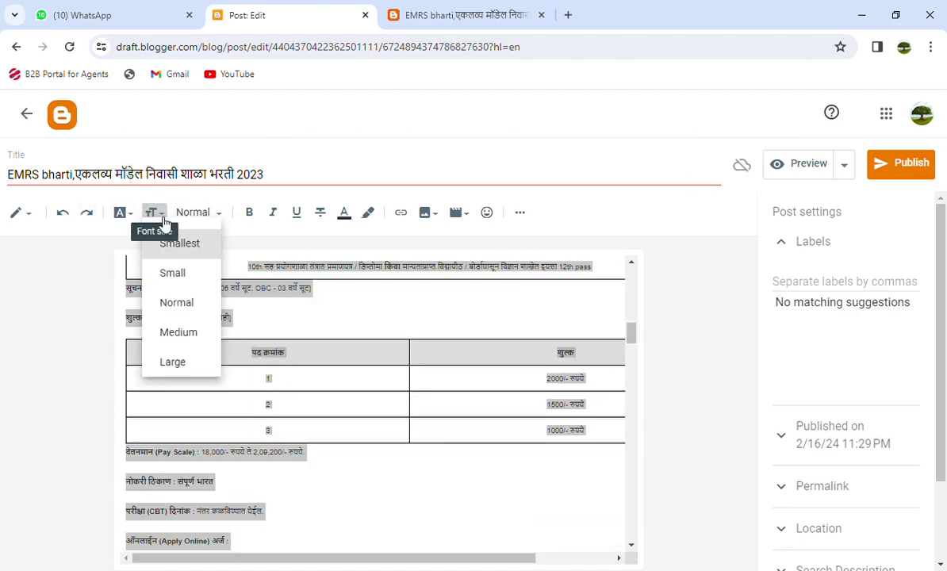
{"action": "left_click", "coordinate": [177, 311]}
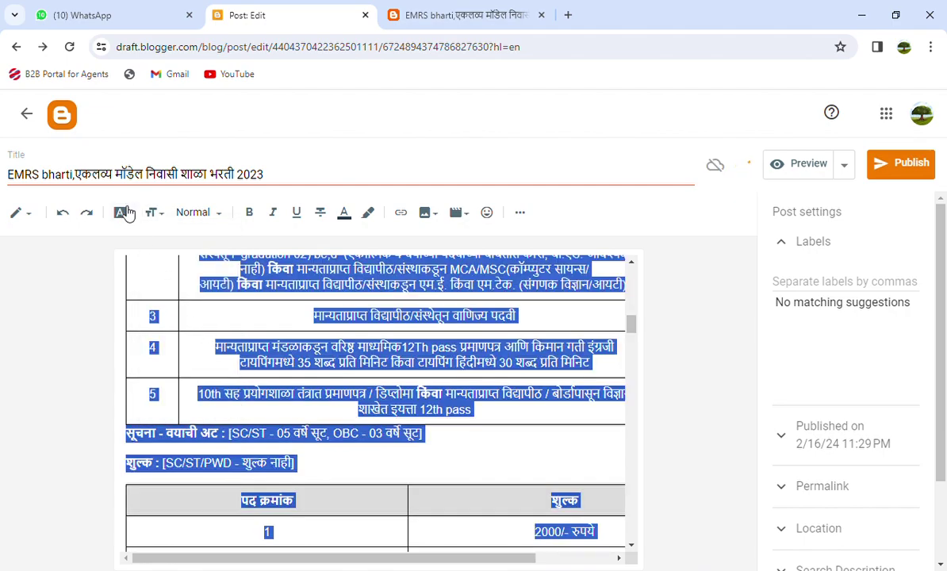
{"action": "left_click", "coordinate": [154, 213]}
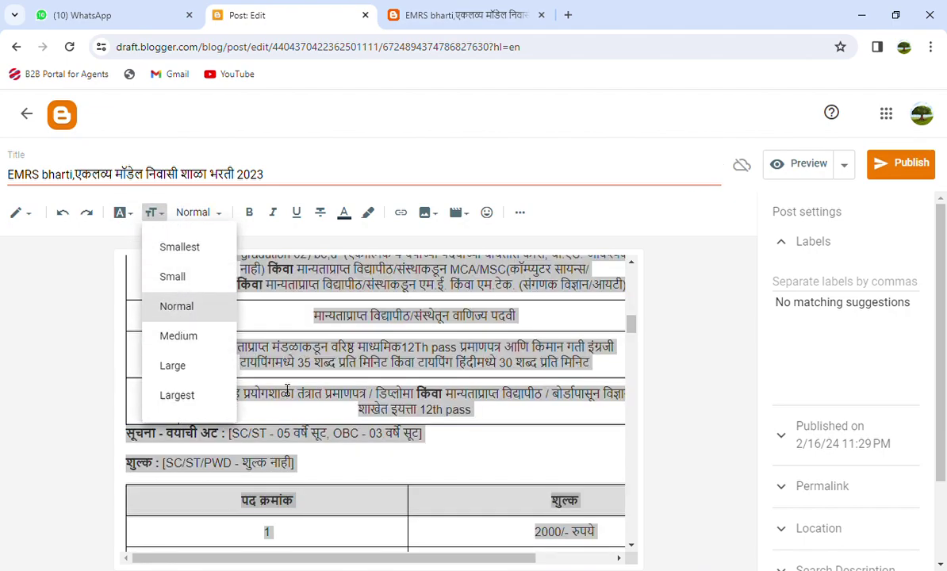
{"action": "left_click", "coordinate": [265, 366]}
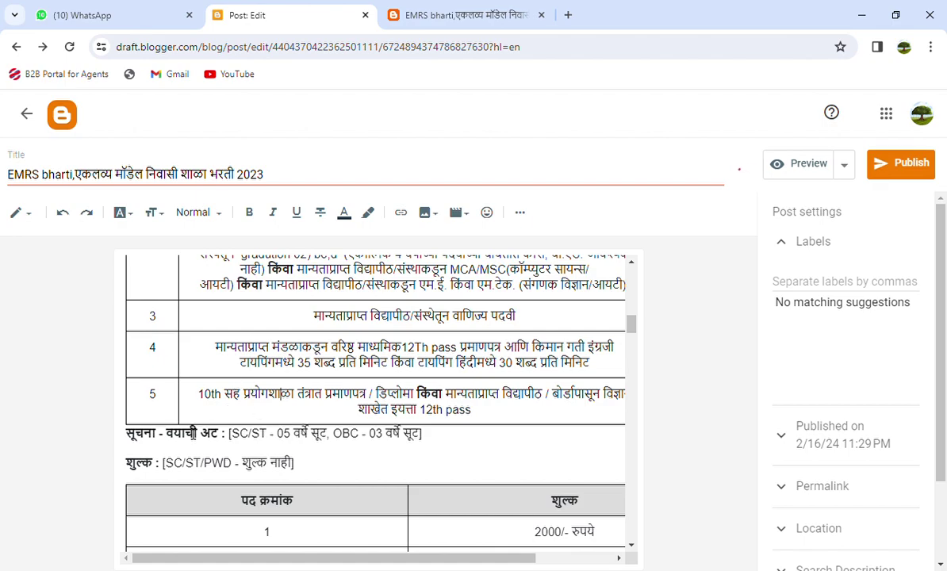
- Examine the style of the "EMRS Recruitment bharti 2023" line and review the text and tables around it
{"action": "scroll", "coordinate": [236, 384], "scroll_direction": "down", "scroll_amount": 5}
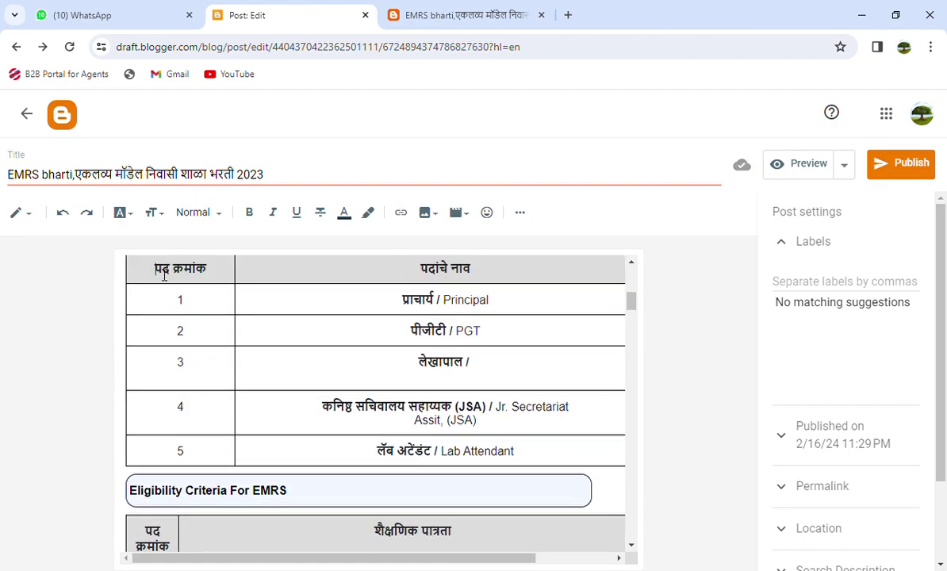
{"action": "left_click_drag", "start_coordinate": [164, 276], "coordinate": [161, 277]}
{"action": "scroll", "coordinate": [165, 276], "scroll_direction": "up", "scroll_amount": 2}
{"action": "left_click", "coordinate": [229, 401]}
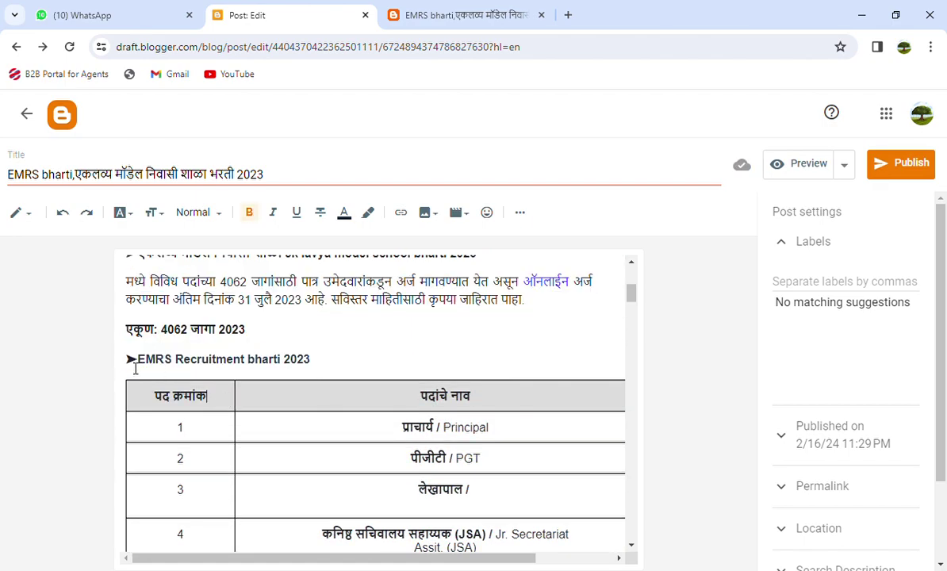
{"action": "left_click_drag", "start_coordinate": [136, 368], "coordinate": [315, 359]}
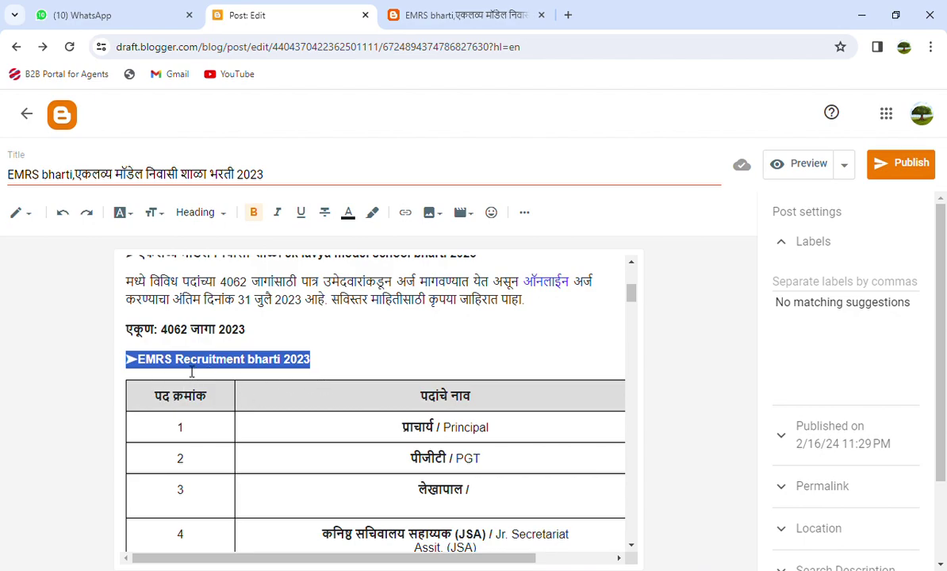
{"action": "scroll", "coordinate": [270, 372], "scroll_direction": "up", "scroll_amount": 1}
{"action": "scroll", "coordinate": [295, 376], "scroll_direction": "down", "scroll_amount": 2}
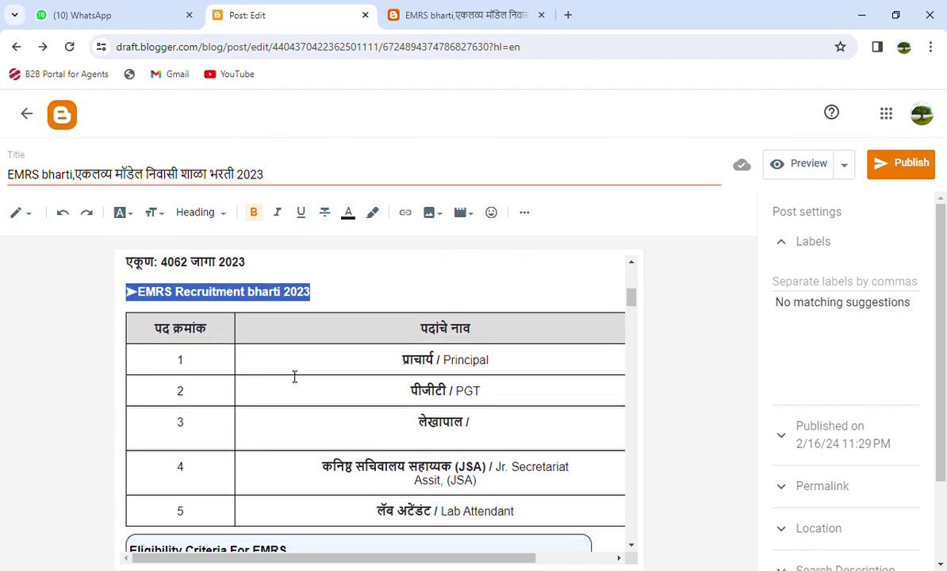
{"action": "left_click", "coordinate": [351, 303]}
{"action": "scroll", "coordinate": [398, 361], "scroll_direction": "up", "scroll_amount": 4}
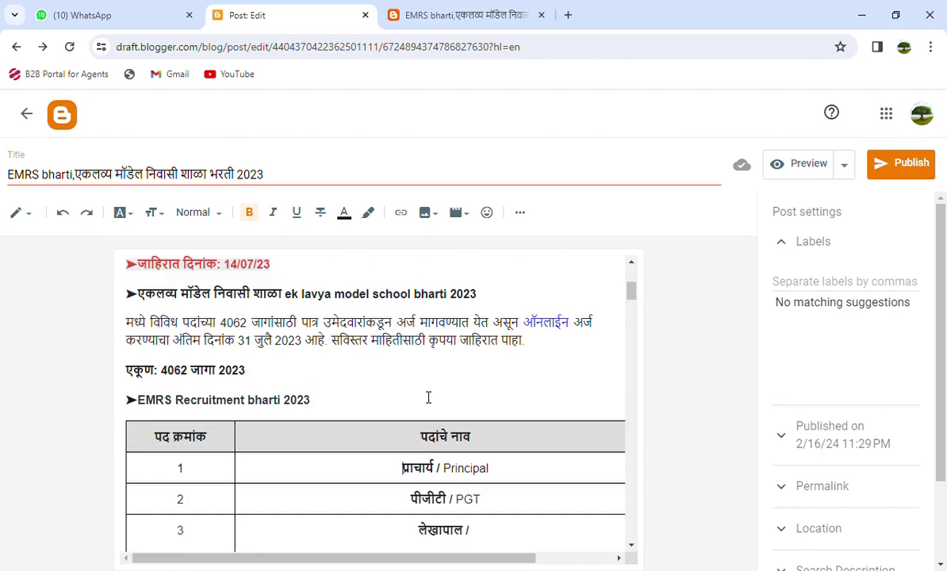
{"action": "scroll", "coordinate": [425, 413], "scroll_direction": "down", "scroll_amount": 3}
{"action": "scroll", "coordinate": [425, 413], "scroll_direction": "up", "scroll_amount": 2}
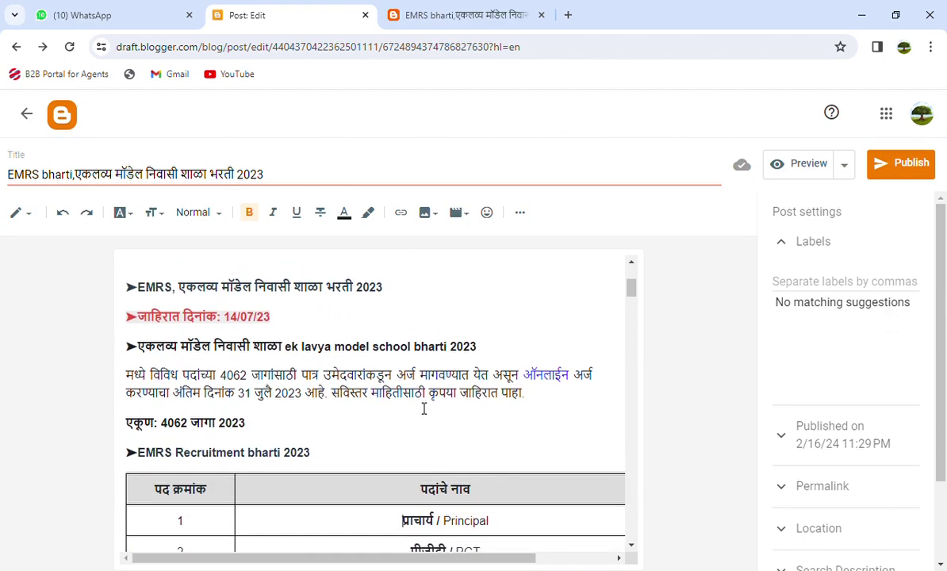
{"action": "scroll", "coordinate": [423, 409], "scroll_direction": "down", "scroll_amount": 2}
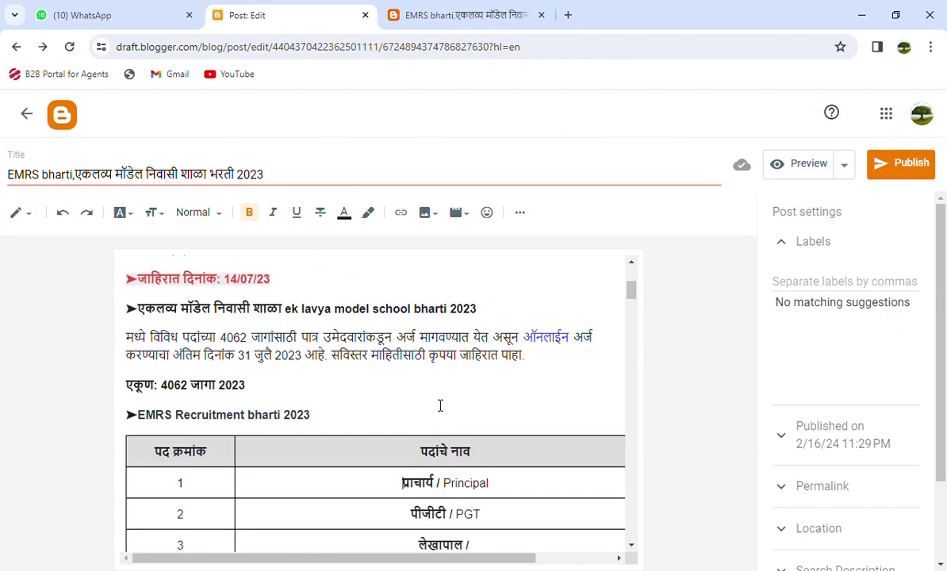
{"action": "scroll", "coordinate": [445, 409], "scroll_direction": "down", "scroll_amount": 6}
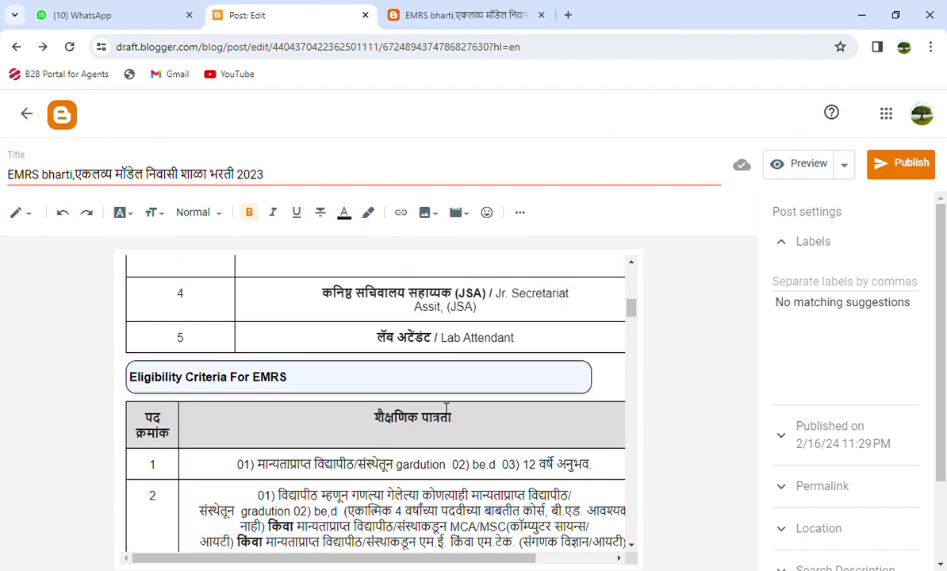
{"action": "scroll", "coordinate": [446, 408], "scroll_direction": "up", "scroll_amount": 5}
{"action": "scroll", "coordinate": [446, 409], "scroll_direction": "up", "scroll_amount": 4}
{"action": "scroll", "coordinate": [489, 407], "scroll_direction": "down", "scroll_amount": 3}
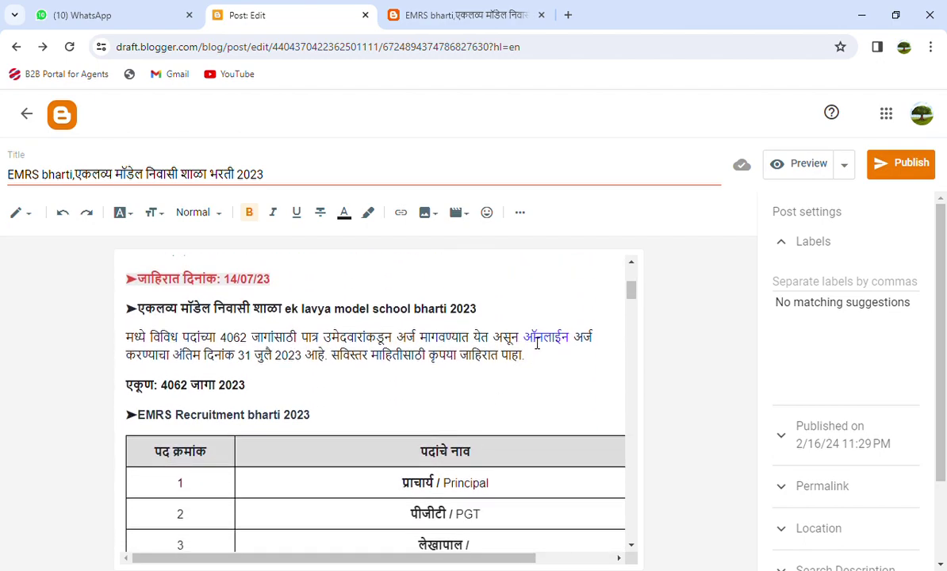
- Inspect the link on the word "ऑनलाईन" in the introductory paragraph and accept its existing settings
{"action": "left_click_drag", "start_coordinate": [523, 337], "coordinate": [572, 340]}
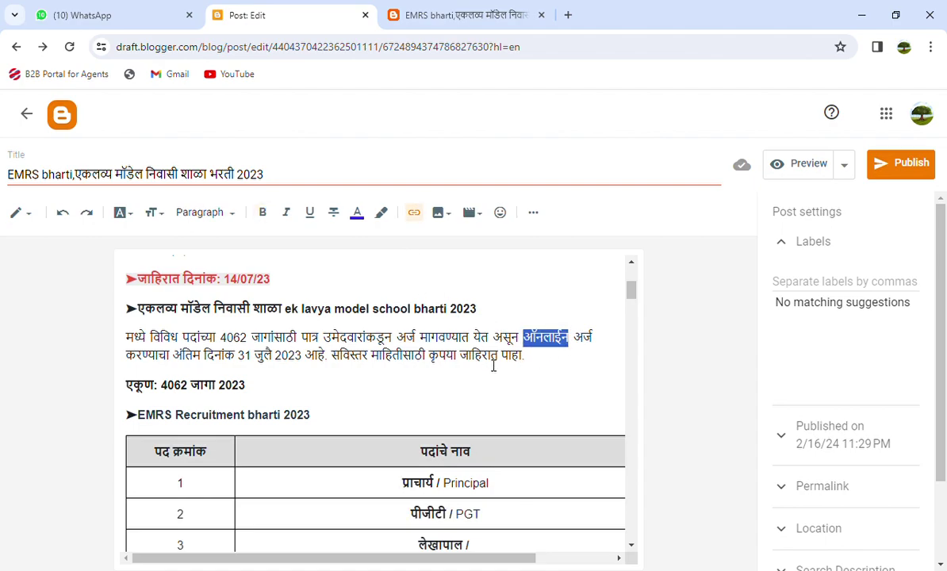
{"action": "left_click", "coordinate": [409, 299]}
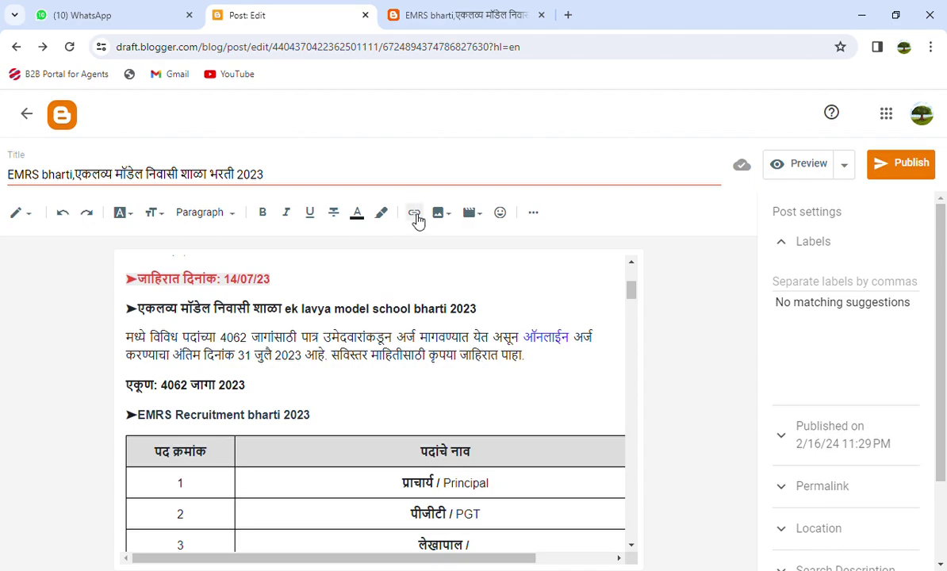
{"action": "left_click", "coordinate": [534, 345]}
{"action": "double_click", "coordinate": [534, 345]}
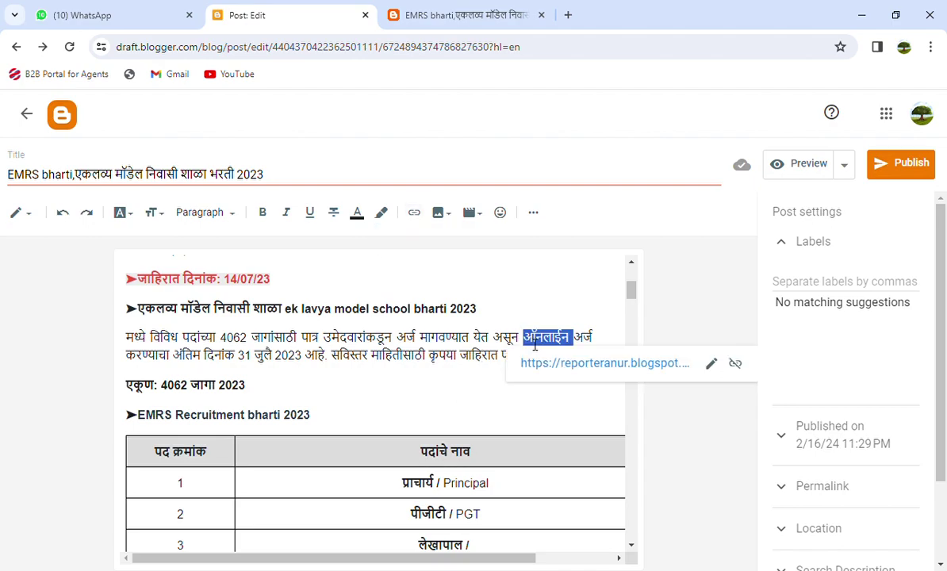
{"action": "left_click", "coordinate": [498, 387]}
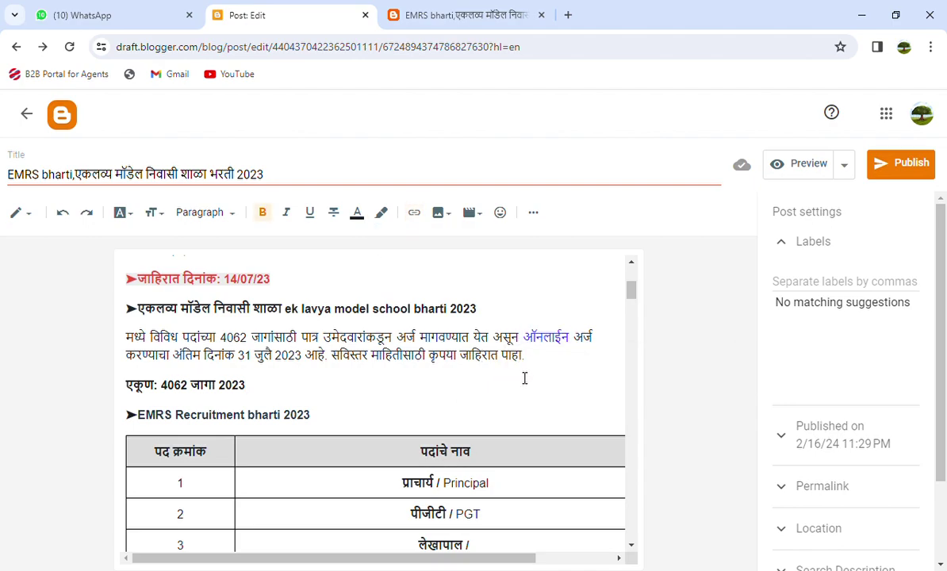
{"action": "double_click", "coordinate": [534, 344]}
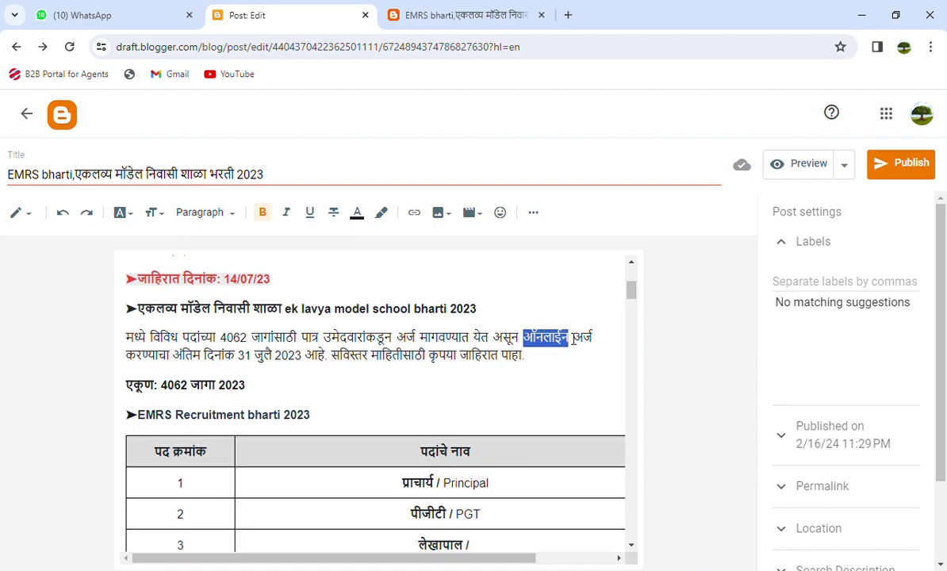
{"action": "left_click", "coordinate": [414, 213]}
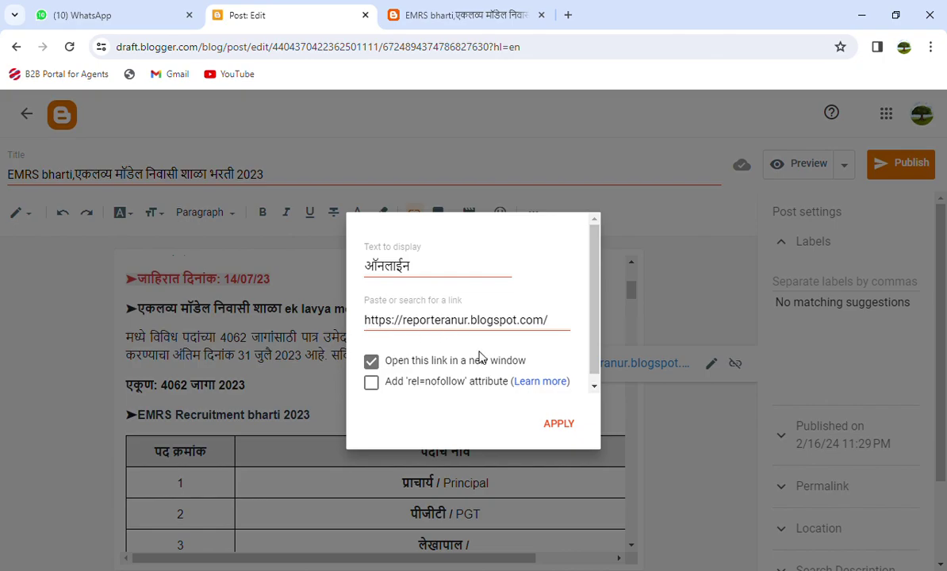
{"action": "left_click", "coordinate": [565, 433]}
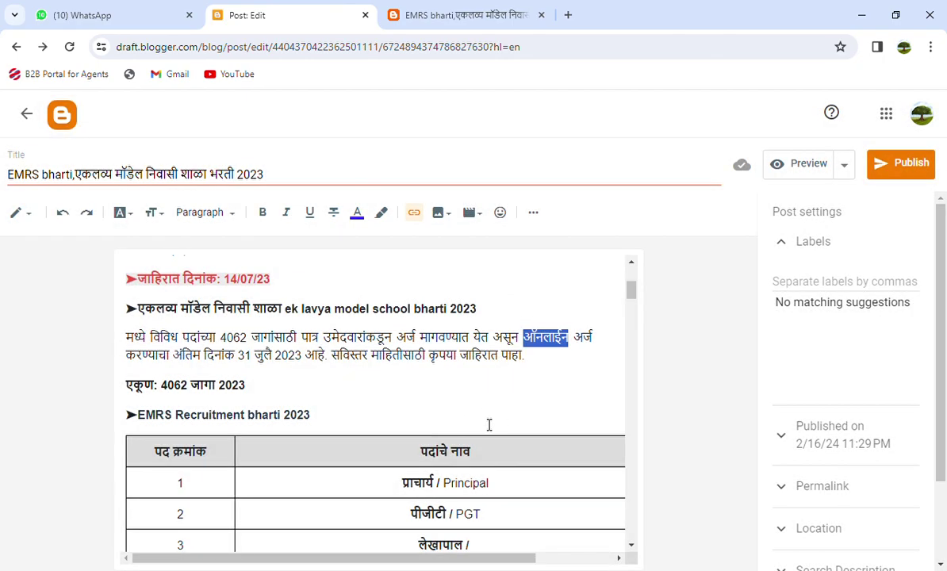
{"action": "scroll", "coordinate": [407, 380], "scroll_direction": "down", "scroll_amount": 10}
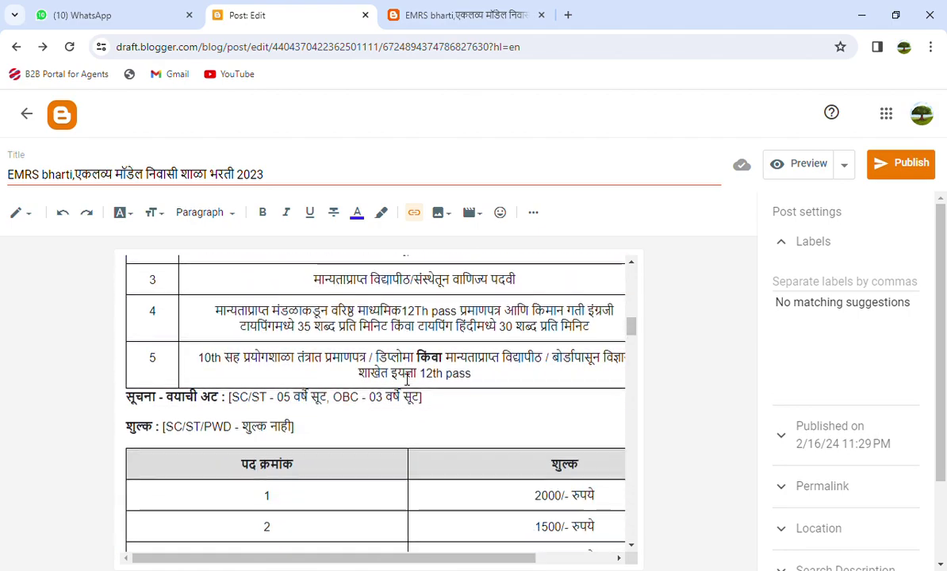
{"action": "scroll", "coordinate": [407, 380], "scroll_direction": "down", "scroll_amount": 3}
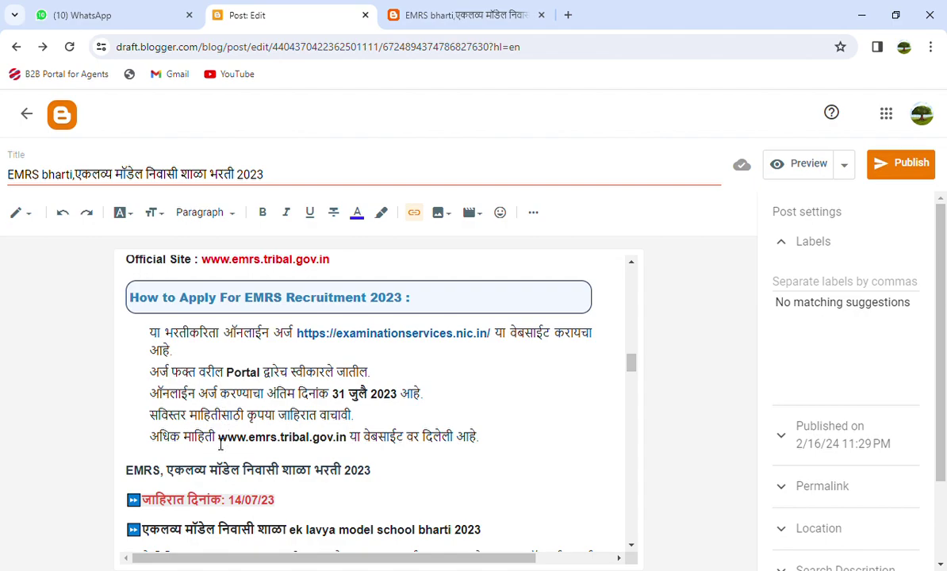
{"action": "left_click_drag", "start_coordinate": [156, 446], "coordinate": [508, 441]}
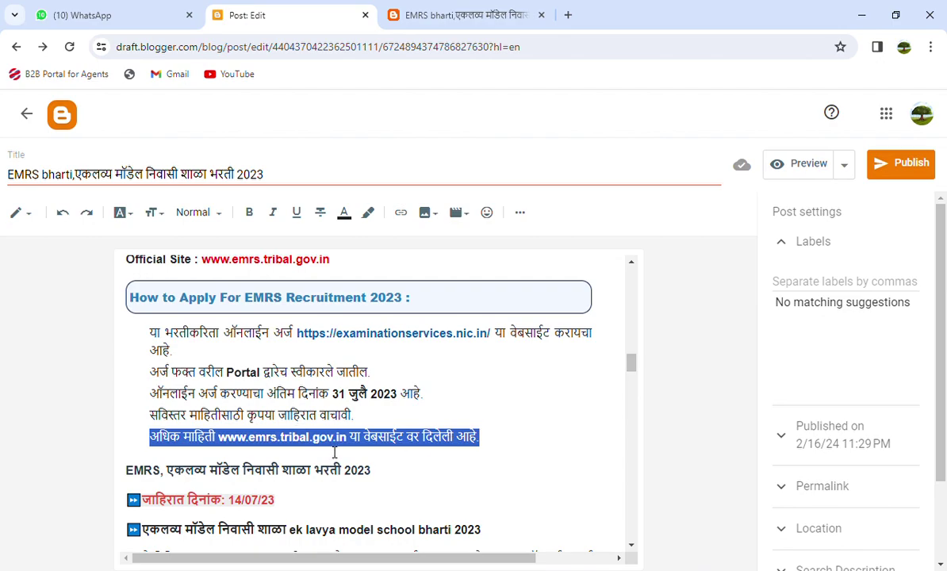
{"action": "left_click", "coordinate": [401, 214]}
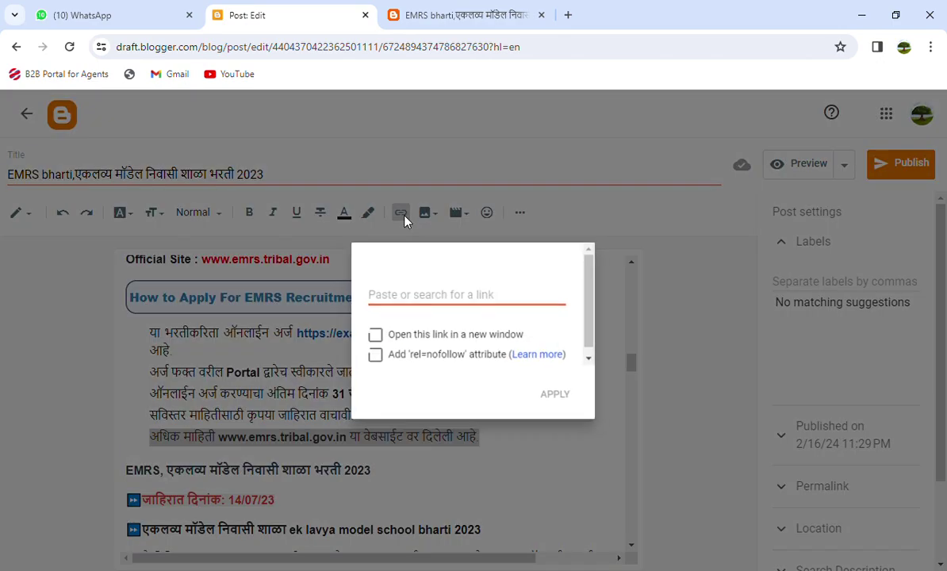
{"action": "left_click", "coordinate": [372, 335]}
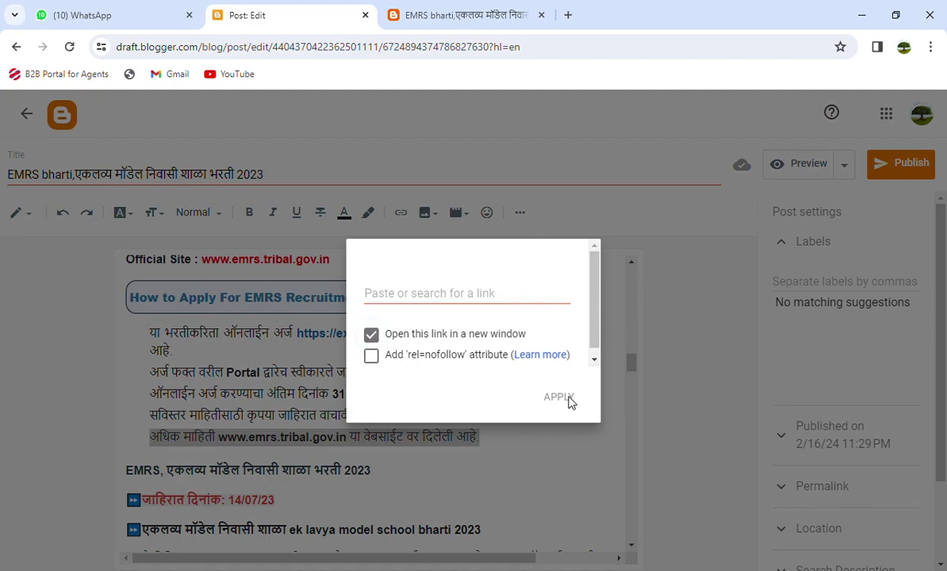
{"action": "key", "text": "Escape"}
{"action": "left_click", "coordinate": [326, 468]}
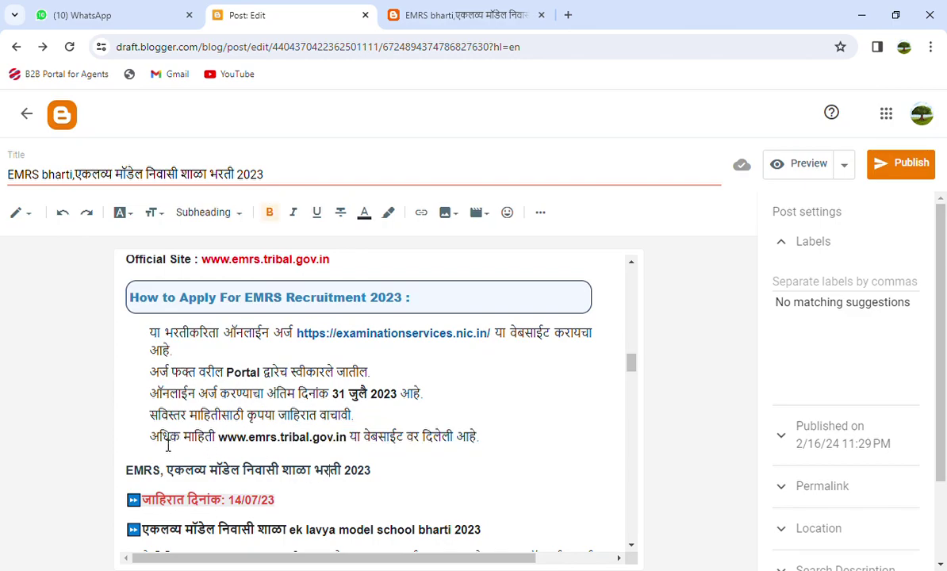
- Review the entire post body, from the captioned image through the tables to the How to Apply section
{"action": "scroll", "coordinate": [347, 415], "scroll_direction": "down", "scroll_amount": 5}
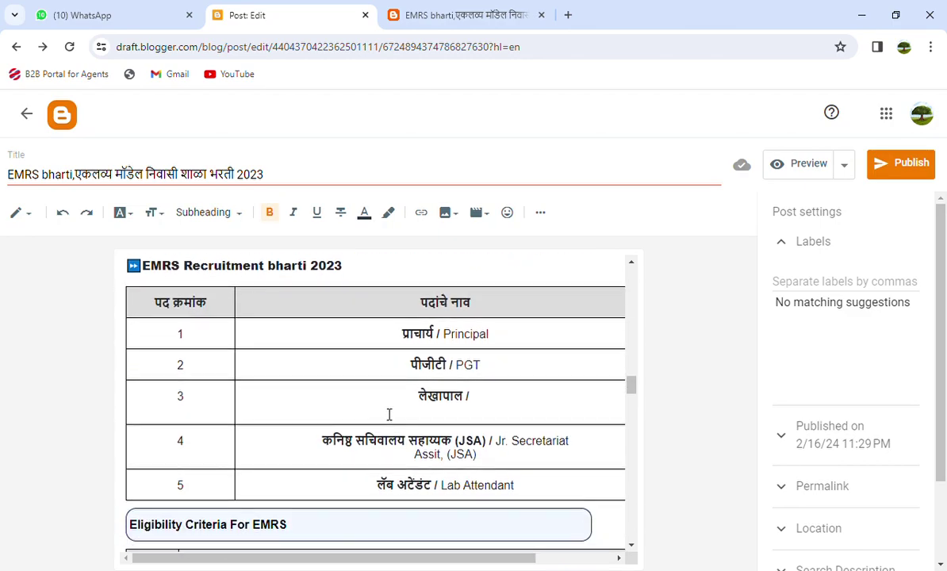
{"action": "scroll", "coordinate": [382, 416], "scroll_direction": "up", "scroll_amount": 3}
{"action": "scroll", "coordinate": [413, 418], "scroll_direction": "down", "scroll_amount": 15}
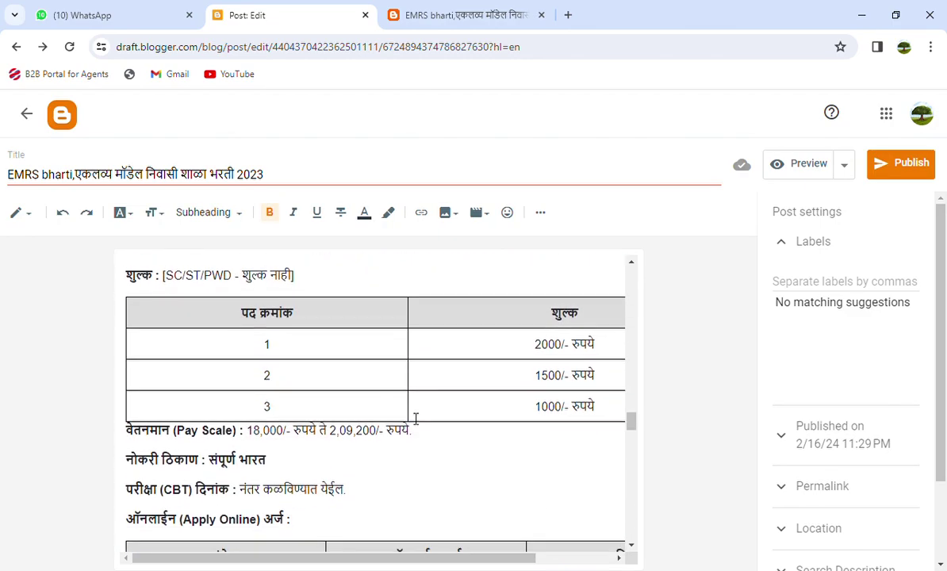
{"action": "scroll", "coordinate": [425, 421], "scroll_direction": "down", "scroll_amount": 2}
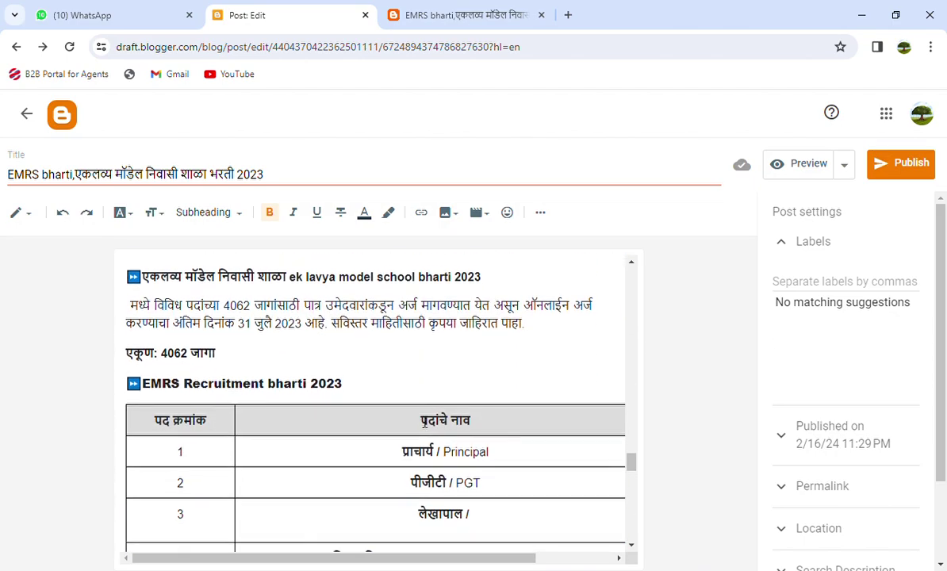
{"action": "scroll", "coordinate": [428, 420], "scroll_direction": "up", "scroll_amount": 3}
{"action": "scroll", "coordinate": [332, 417], "scroll_direction": "down", "scroll_amount": 4}
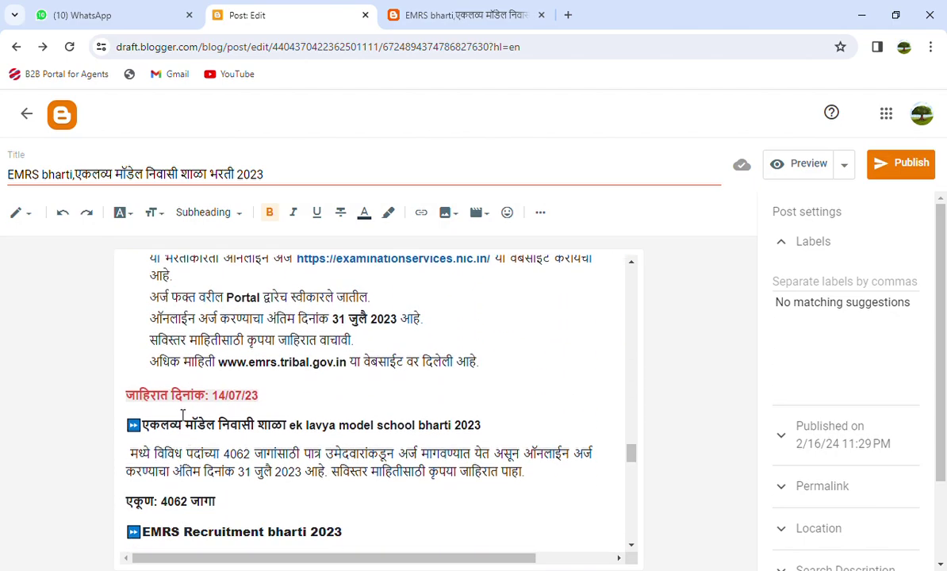
{"action": "scroll", "coordinate": [210, 398], "scroll_direction": "down", "scroll_amount": 8}
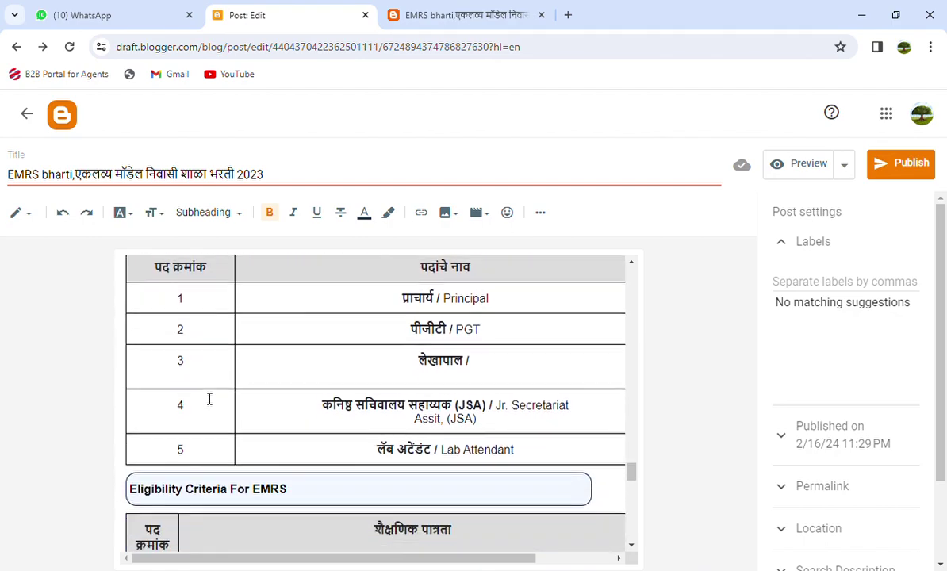
{"action": "scroll", "coordinate": [312, 410], "scroll_direction": "down", "scroll_amount": 3}
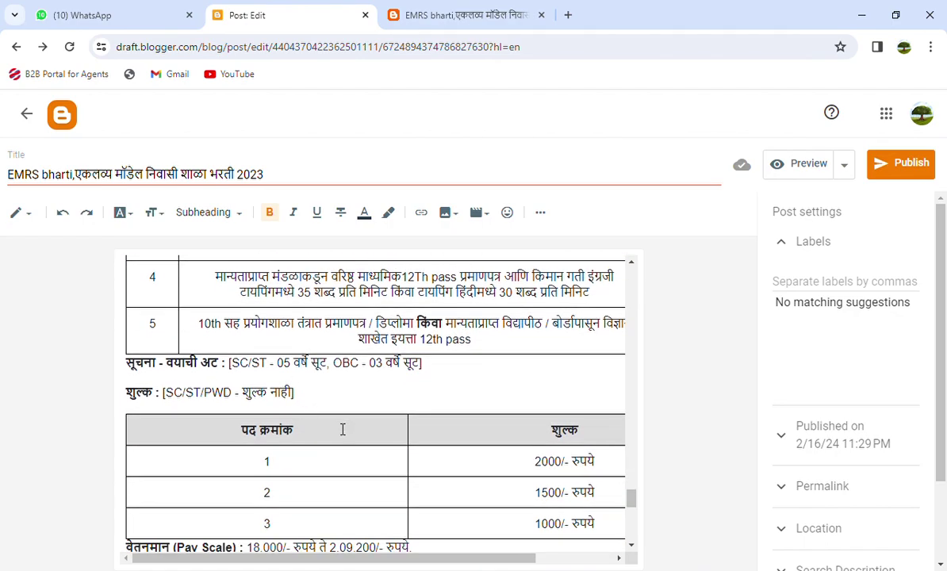
{"action": "scroll", "coordinate": [325, 422], "scroll_direction": "down", "scroll_amount": 15}
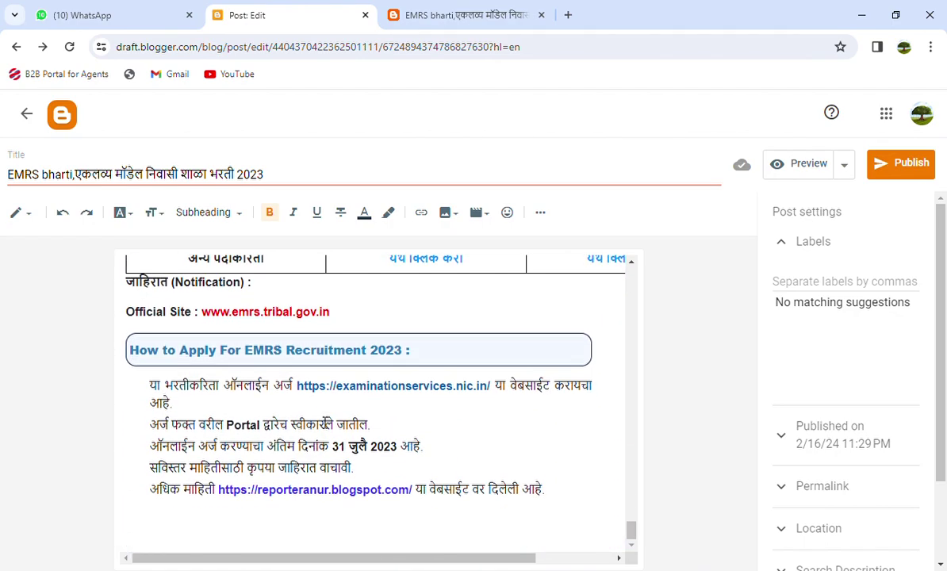
{"action": "scroll", "coordinate": [324, 422], "scroll_direction": "up", "scroll_amount": 20}
{"action": "scroll", "coordinate": [325, 423], "scroll_direction": "down", "scroll_amount": 20}
{"action": "scroll", "coordinate": [324, 423], "scroll_direction": "up", "scroll_amount": 15}
{"action": "scroll", "coordinate": [324, 423], "scroll_direction": "up", "scroll_amount": 10}
{"action": "scroll", "coordinate": [344, 423], "scroll_direction": "down", "scroll_amount": 15}
{"action": "scroll", "coordinate": [344, 422], "scroll_direction": "up", "scroll_amount": 15}
{"action": "scroll", "coordinate": [344, 423], "scroll_direction": "up", "scroll_amount": 3}
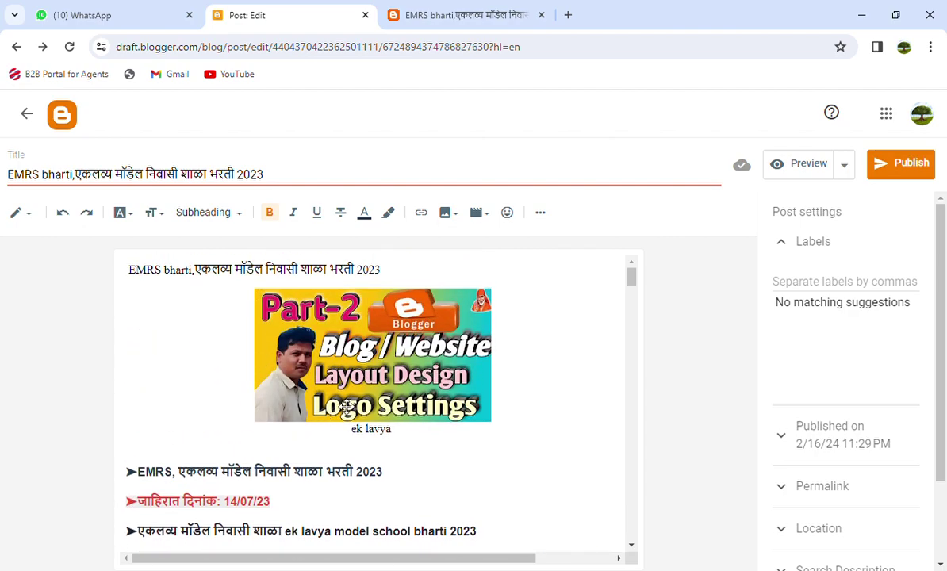
{"action": "scroll", "coordinate": [529, 363], "scroll_direction": "down", "scroll_amount": 3}
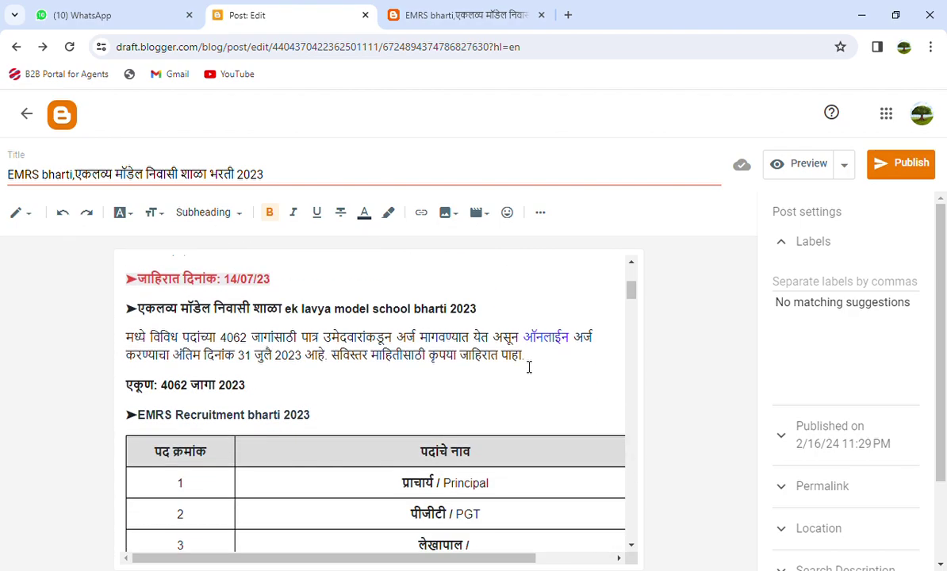
{"action": "scroll", "coordinate": [473, 343], "scroll_direction": "up", "scroll_amount": 3}
{"action": "scroll", "coordinate": [307, 330], "scroll_direction": "down", "scroll_amount": 3}
{"action": "scroll", "coordinate": [373, 415], "scroll_direction": "up", "scroll_amount": 3}
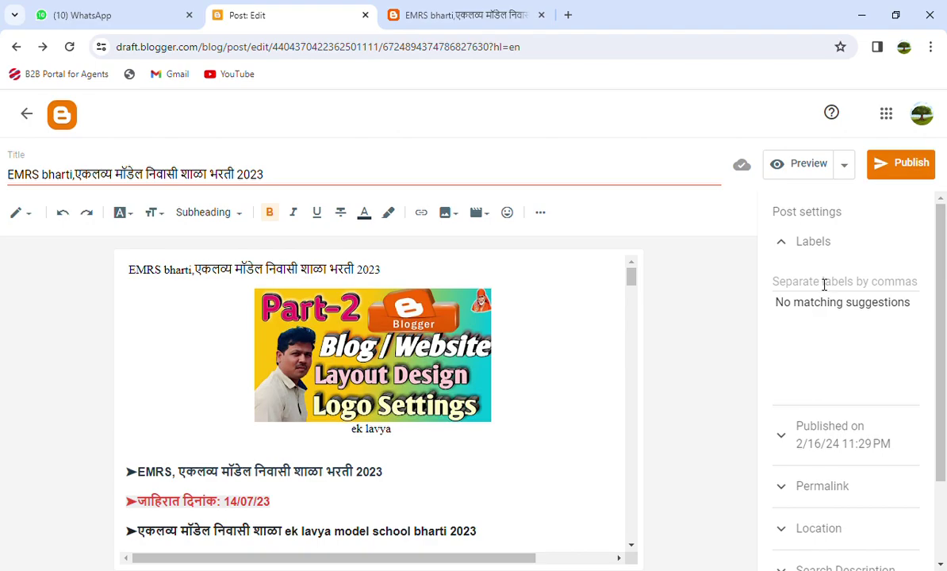
- Switch to the published EMRS bharti post, clear its text selection and review the page from its tables up to the header
{"action": "left_click", "coordinate": [468, 15]}
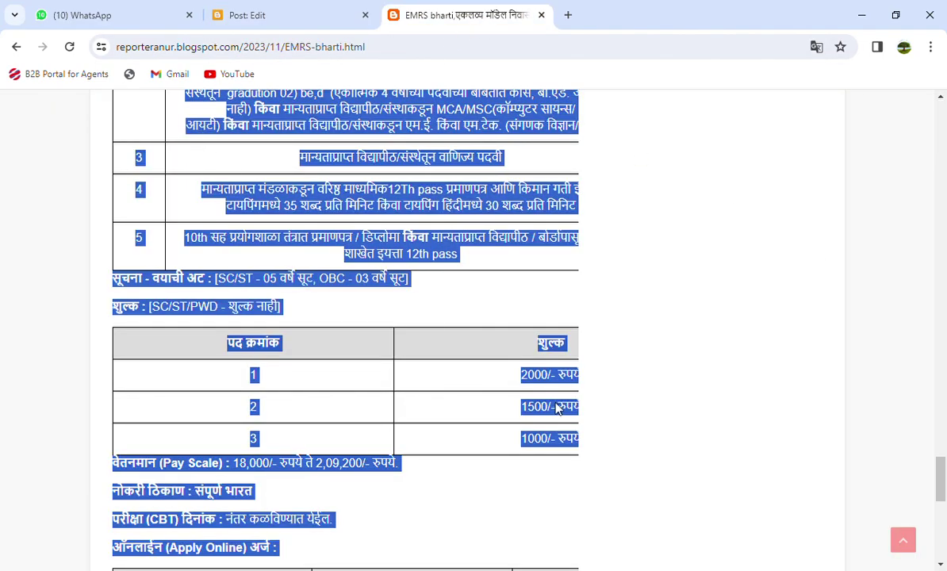
{"action": "scroll", "coordinate": [564, 408], "scroll_direction": "up", "scroll_amount": 7}
{"action": "scroll", "coordinate": [548, 365], "scroll_direction": "down", "scroll_amount": 11}
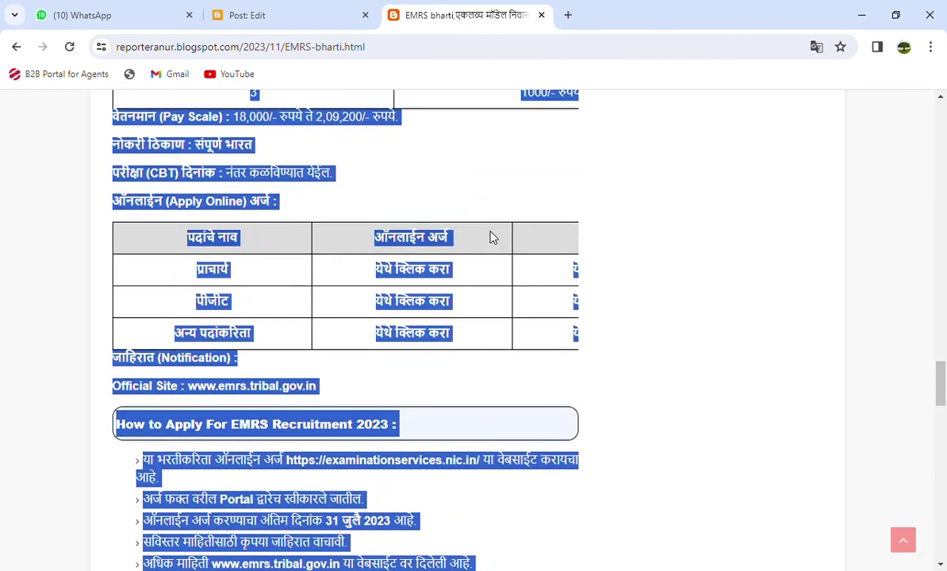
{"action": "left_click", "coordinate": [499, 196]}
{"action": "scroll", "coordinate": [478, 296], "scroll_direction": "up", "scroll_amount": 2}
{"action": "scroll", "coordinate": [470, 420], "scroll_direction": "down", "scroll_amount": 7}
{"action": "scroll", "coordinate": [476, 418], "scroll_direction": "down", "scroll_amount": 5}
{"action": "scroll", "coordinate": [482, 415], "scroll_direction": "up", "scroll_amount": 15}
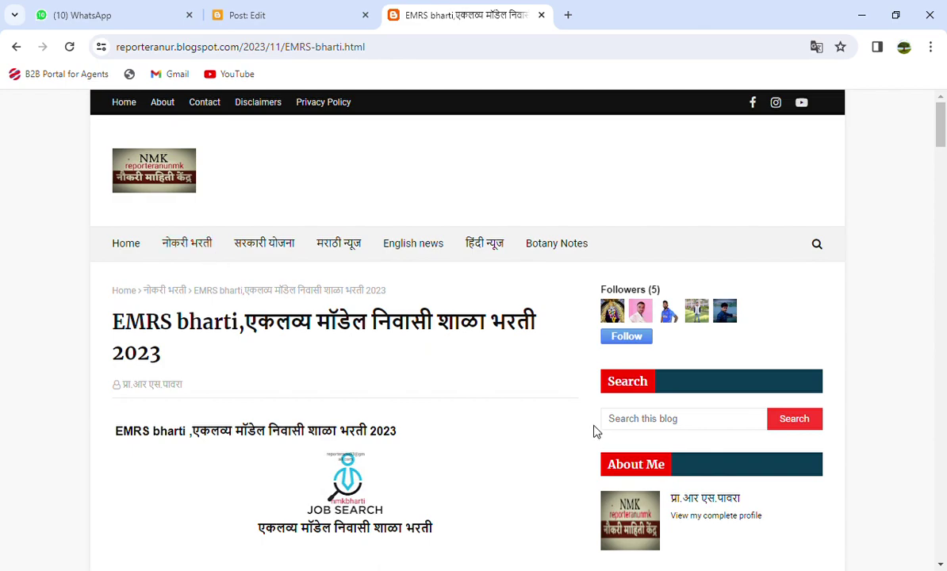
- Return to the post editor and assign the label "नोकरी भरती" to the post
{"action": "left_click", "coordinate": [277, 17]}
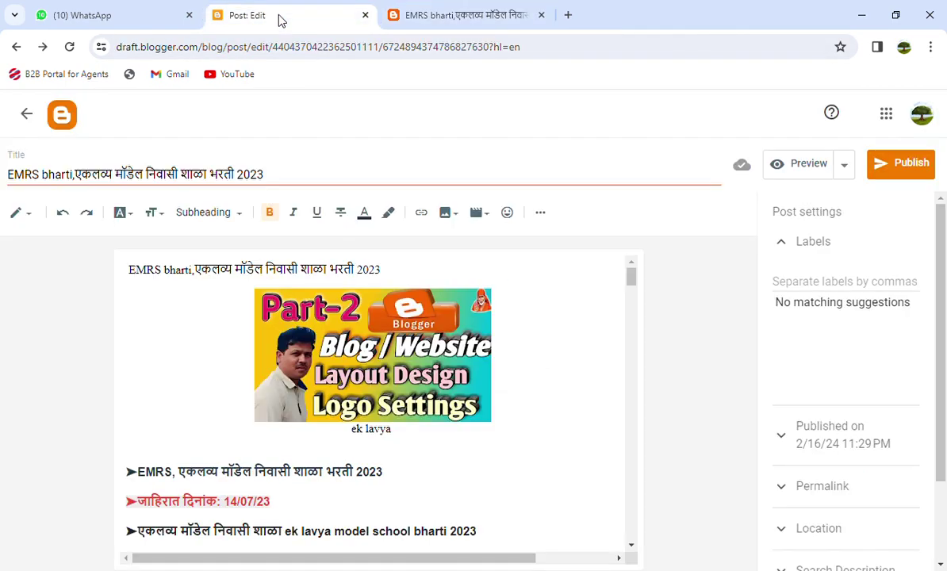
{"action": "left_click", "coordinate": [807, 287]}
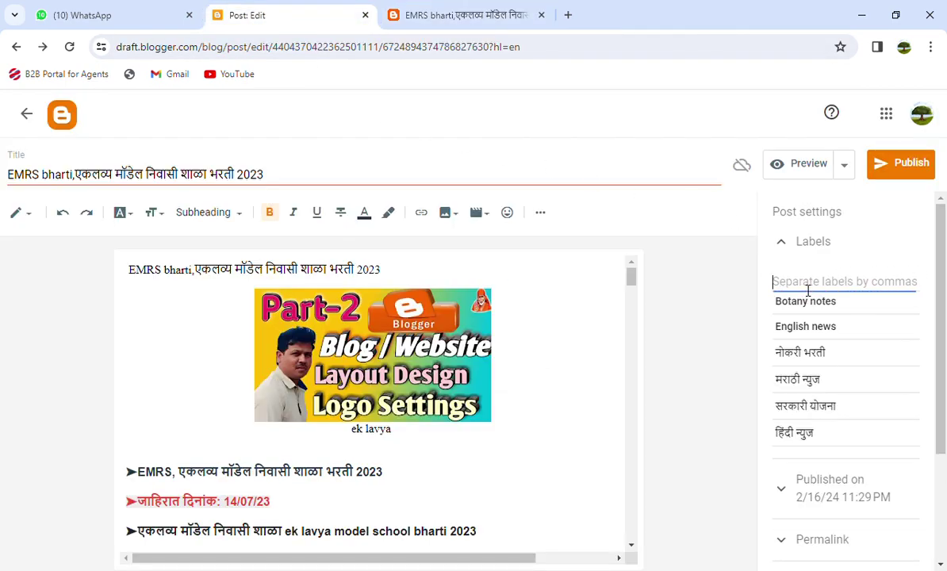
{"action": "left_click", "coordinate": [801, 364]}
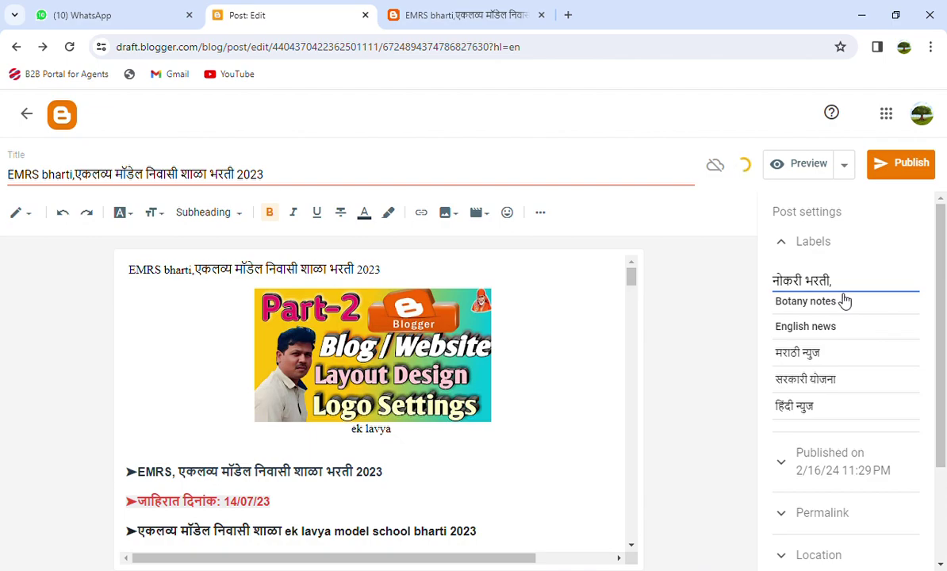
{"action": "left_click", "coordinate": [786, 251]}
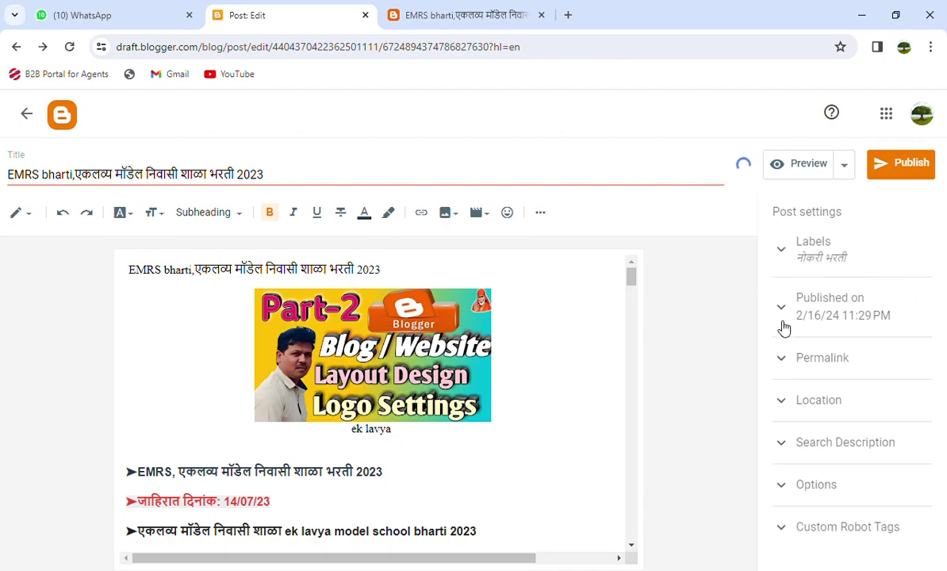
- Set the post's publishing date and time to Automatic
{"action": "left_click", "coordinate": [781, 309]}
{"action": "left_click", "coordinate": [780, 364]}
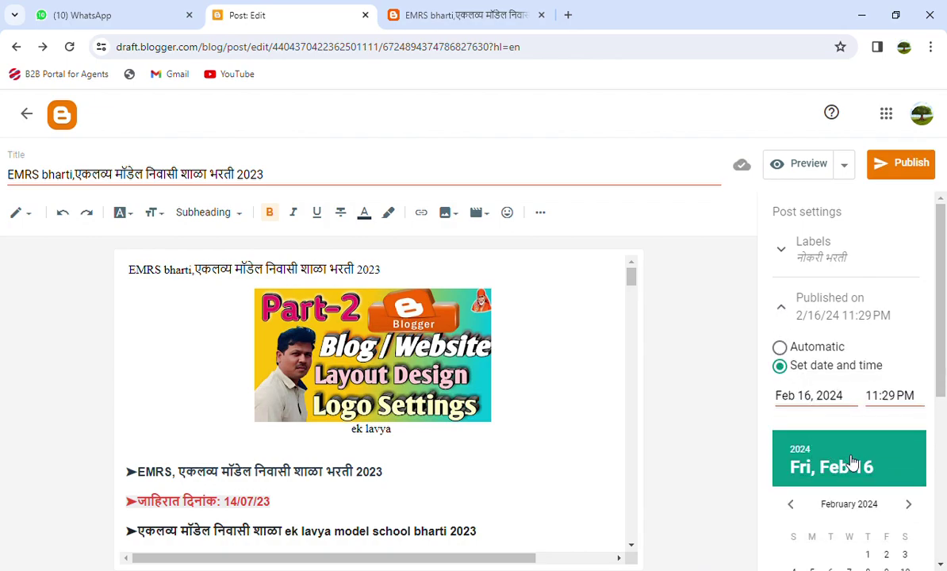
{"action": "left_click", "coordinate": [781, 349]}
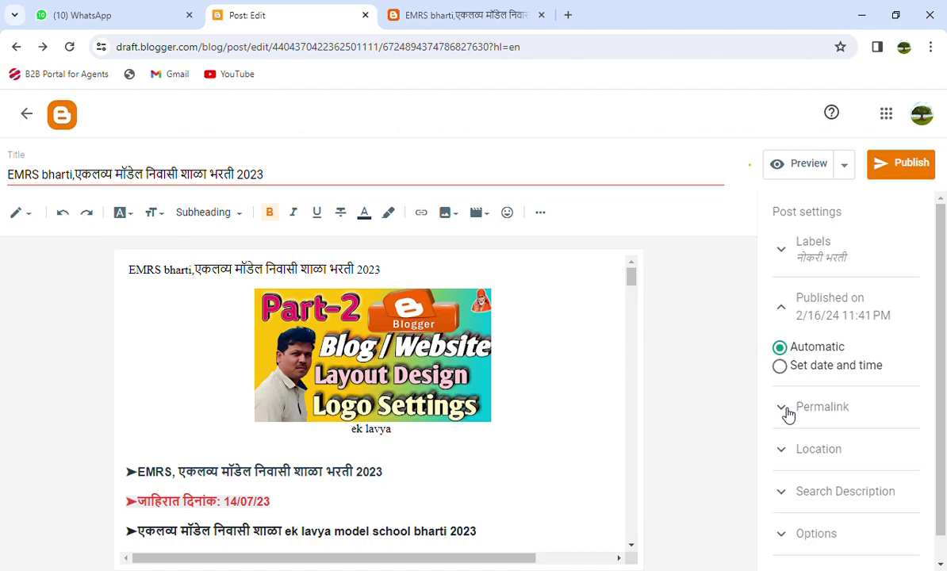
- Give the post the custom permalink "EMRS-bharti", copying the words from the title and replacing the space with a hyphen
{"action": "left_click", "coordinate": [786, 409]}
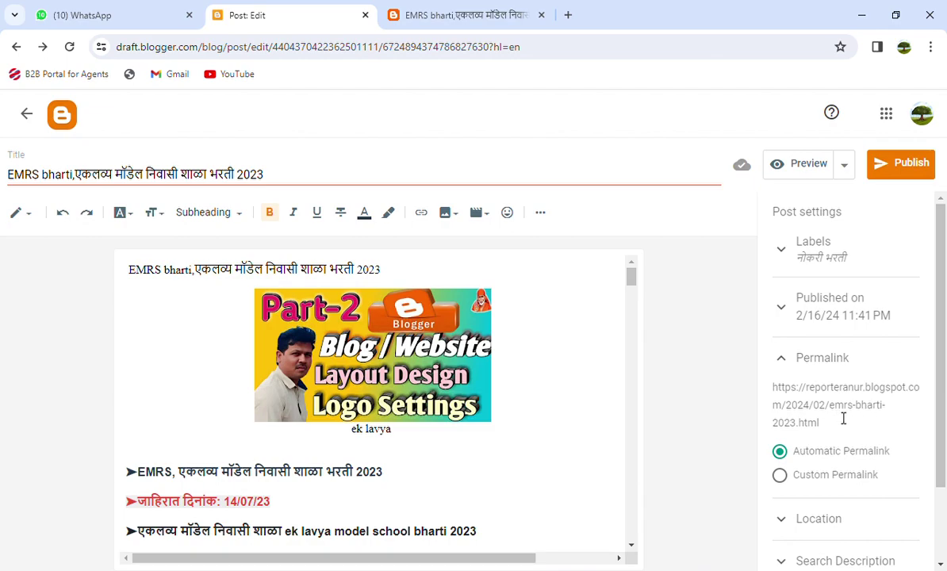
{"action": "left_click", "coordinate": [780, 476]}
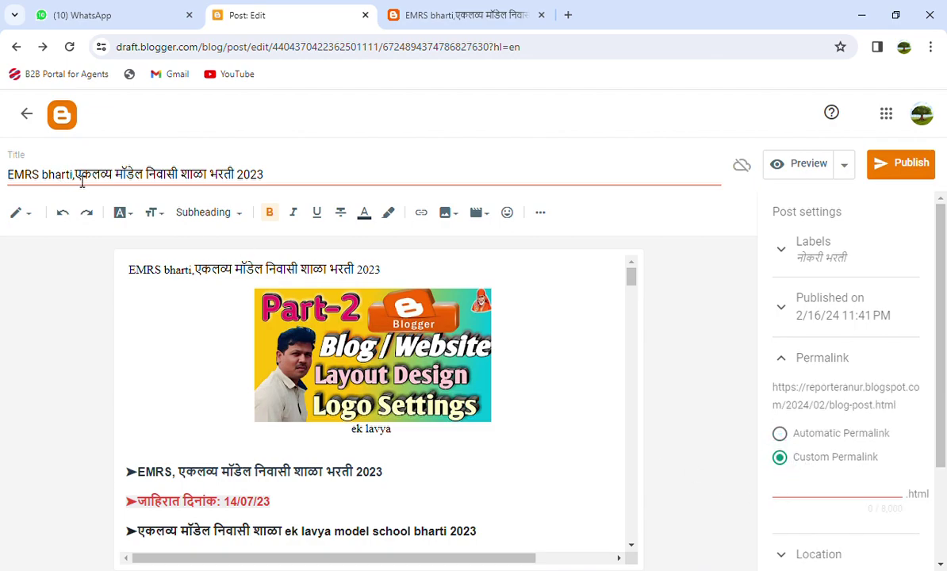
{"action": "left_click_drag", "start_coordinate": [73, 180], "coordinate": [8, 183]}
{"action": "key", "text": "ctrl+c"}
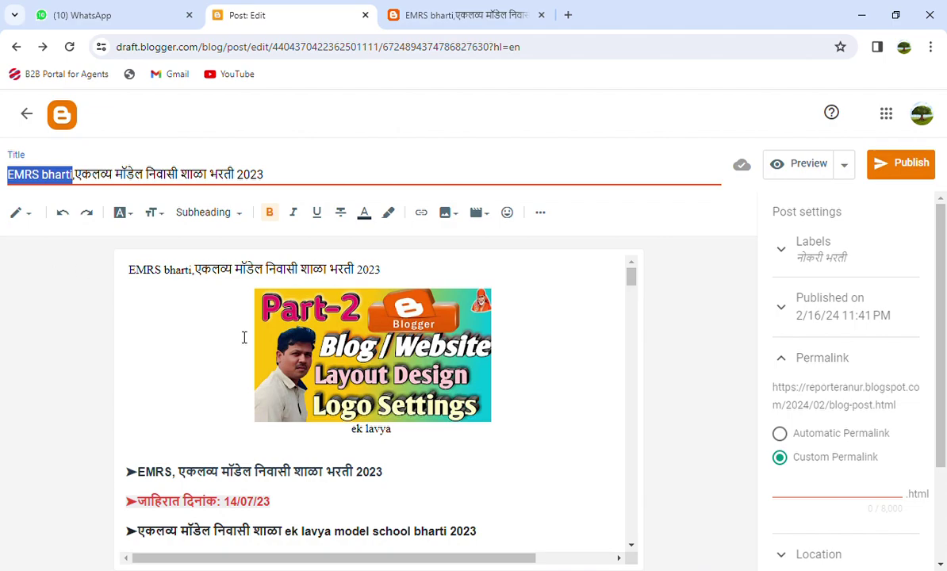
{"action": "left_click", "coordinate": [793, 495]}
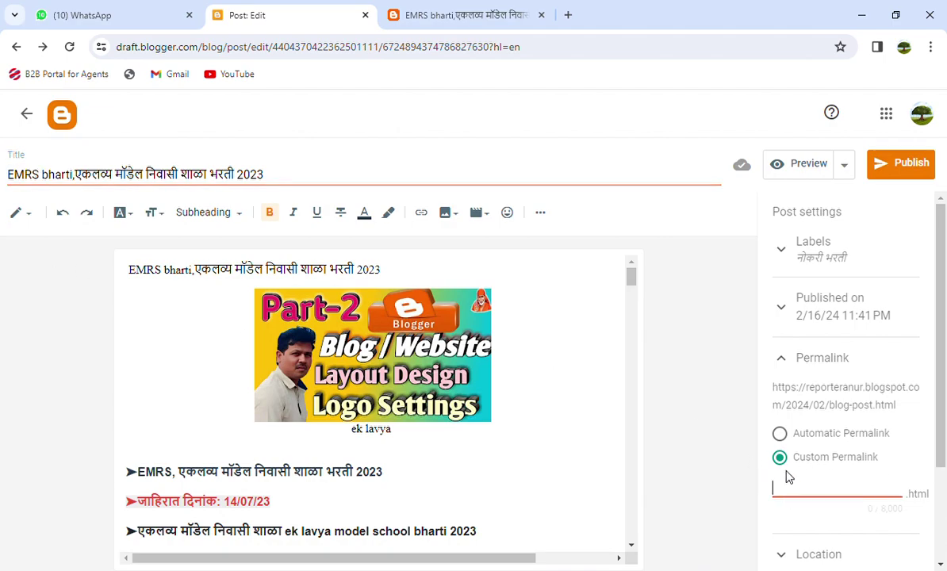
{"action": "key", "text": "ctrl+v"}
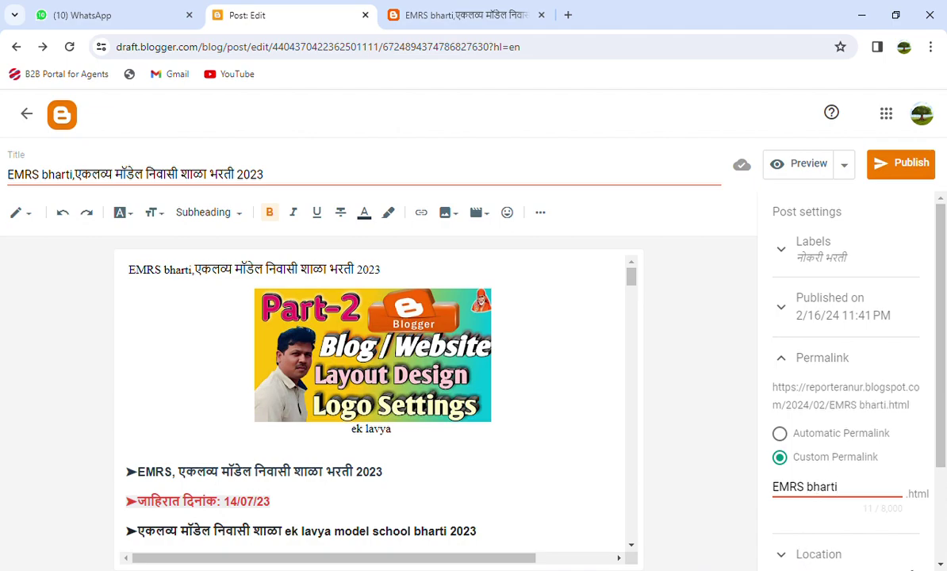
{"action": "key", "text": "BackSpace"}
{"action": "type", "text": "-"}
- Inspect the post's Location, reader comments options and Custom Robot Tags settings
{"action": "scroll", "coordinate": [855, 491], "scroll_direction": "down", "scroll_amount": 3}
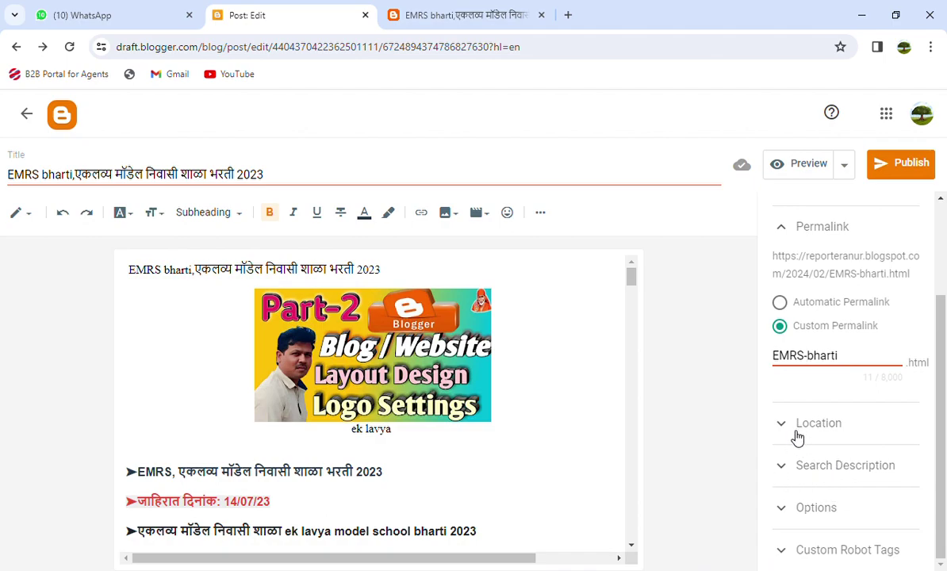
{"action": "left_click", "coordinate": [800, 435]}
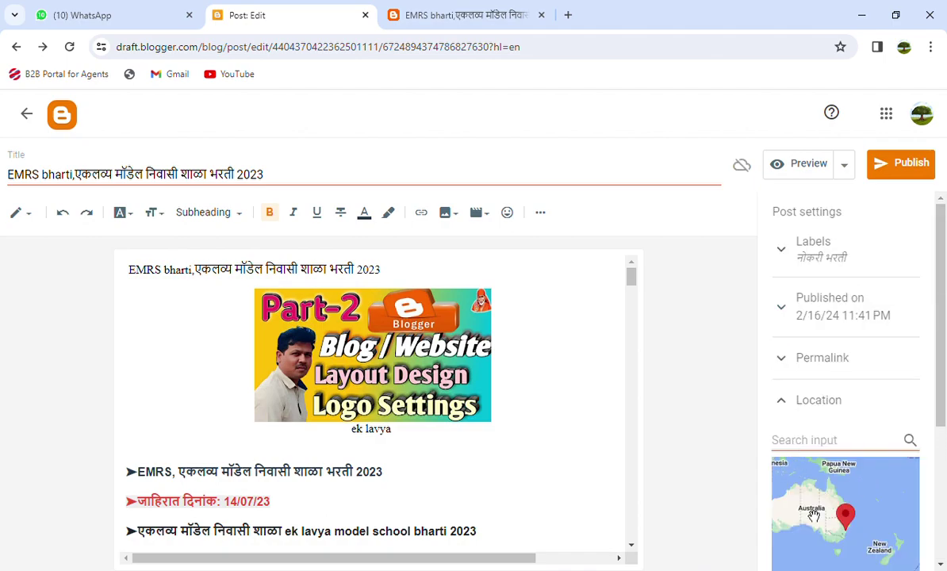
{"action": "left_click", "coordinate": [784, 400]}
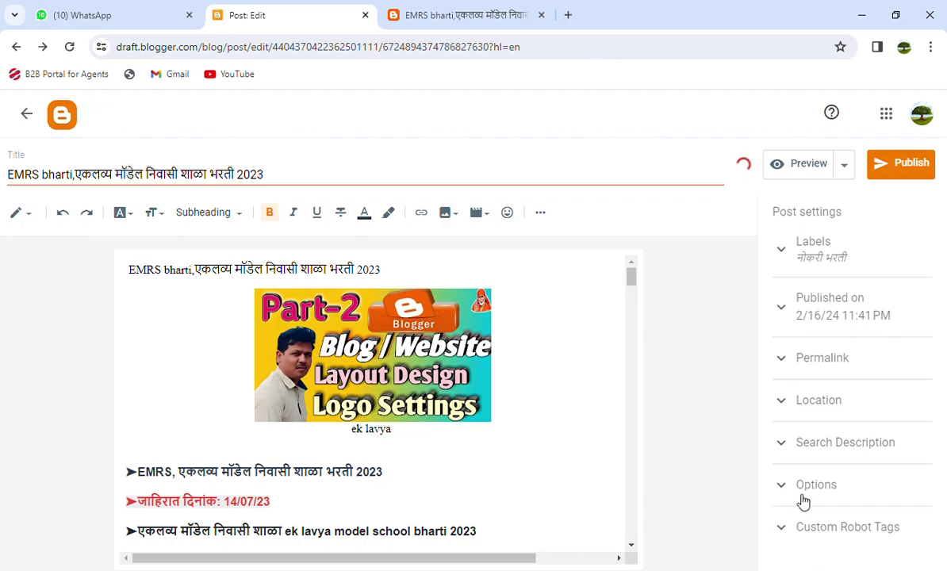
{"action": "left_click", "coordinate": [788, 495]}
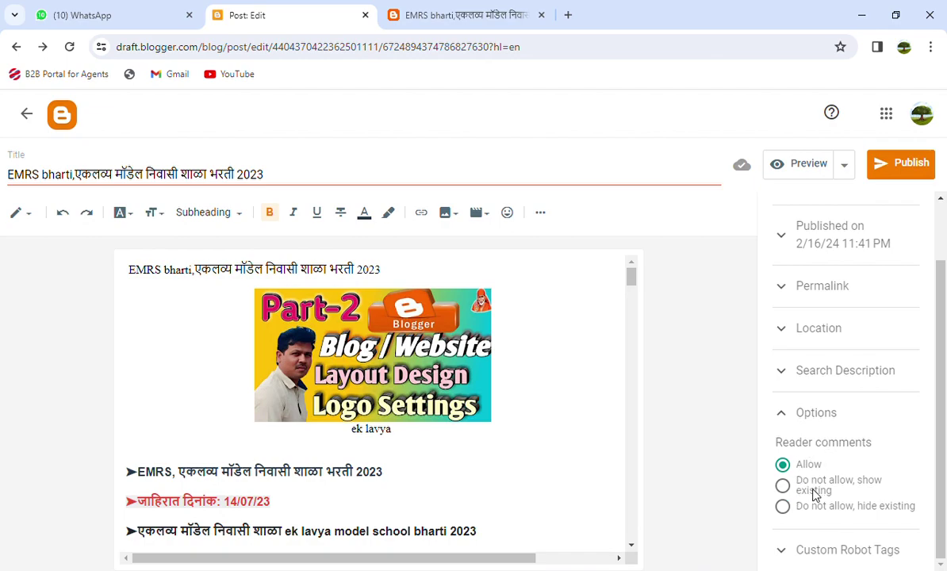
{"action": "left_click", "coordinate": [798, 550]}
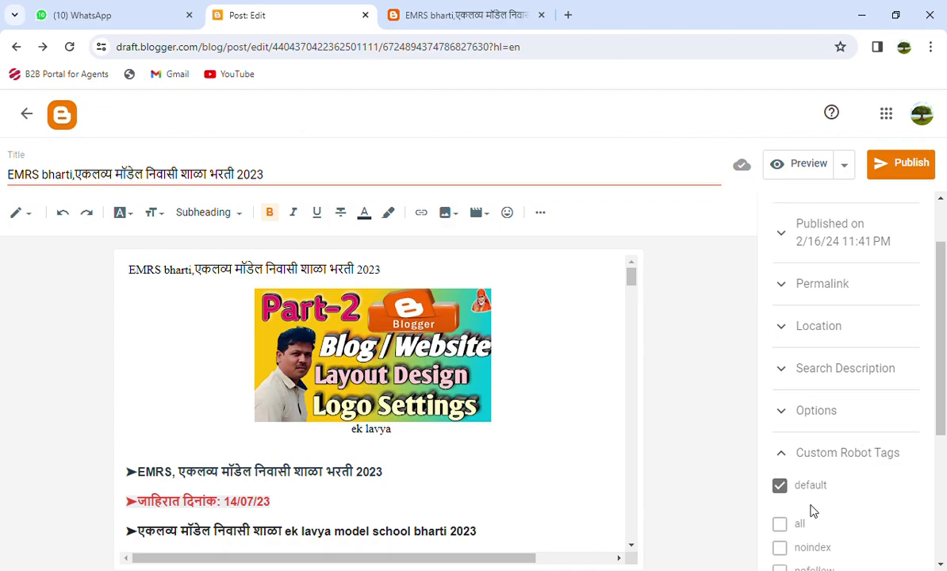
- Review the Custom Robot Tags options through unavailable_after, finish with default selected, and collapse the section
{"action": "scroll", "coordinate": [841, 514], "scroll_direction": "down", "scroll_amount": 3}
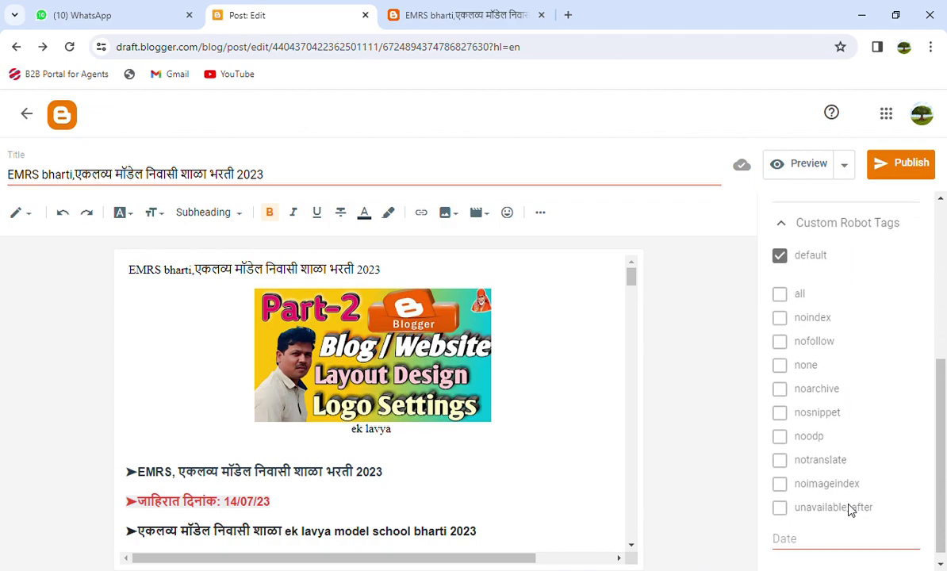
{"action": "scroll", "coordinate": [850, 508], "scroll_direction": "up", "scroll_amount": 2}
{"action": "left_click", "coordinate": [801, 396]}
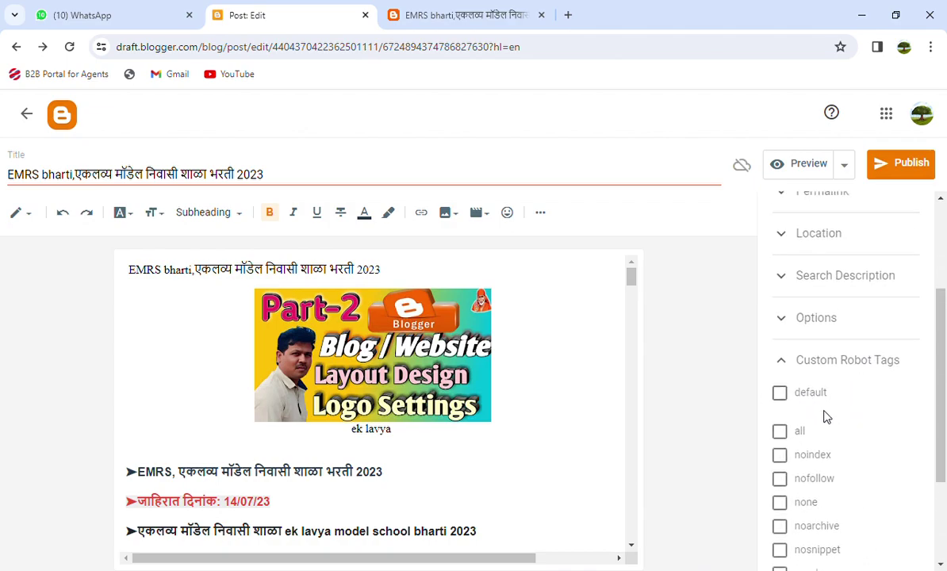
{"action": "left_click", "coordinate": [784, 395]}
{"action": "left_click", "coordinate": [784, 363]}
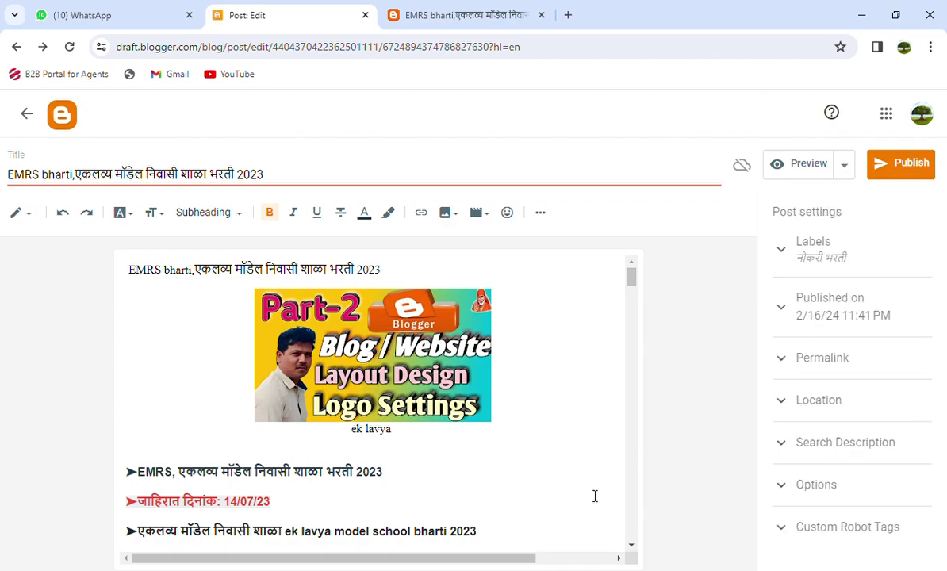
- Review the post's content in the editor, from the opening image and headings through the vacancy and eligibility tables
{"action": "scroll", "coordinate": [603, 482], "scroll_direction": "down", "scroll_amount": 5}
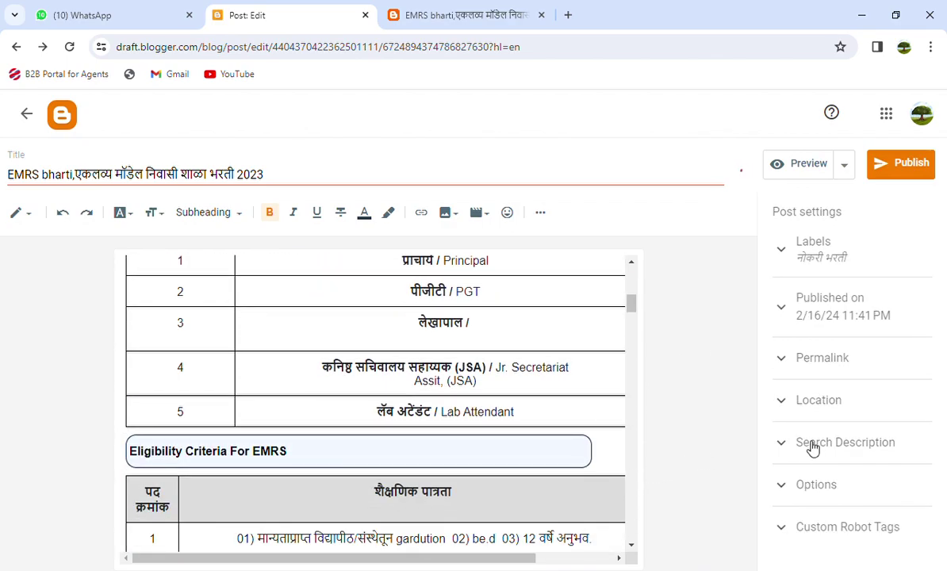
{"action": "scroll", "coordinate": [395, 355], "scroll_direction": "up", "scroll_amount": 5}
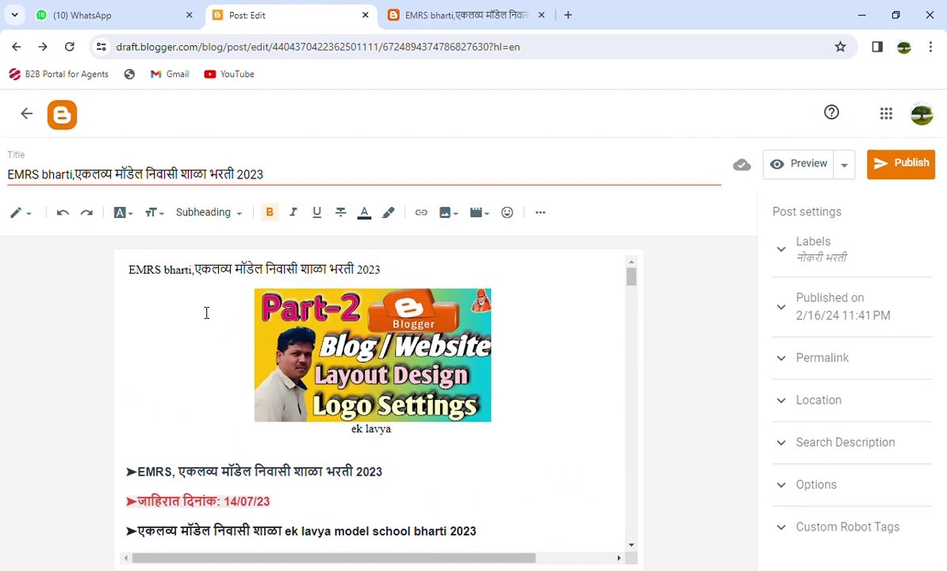
{"action": "scroll", "coordinate": [428, 279], "scroll_direction": "down", "scroll_amount": 1}
{"action": "scroll", "coordinate": [428, 280], "scroll_direction": "down", "scroll_amount": 8}
{"action": "scroll", "coordinate": [472, 330], "scroll_direction": "up", "scroll_amount": 3}
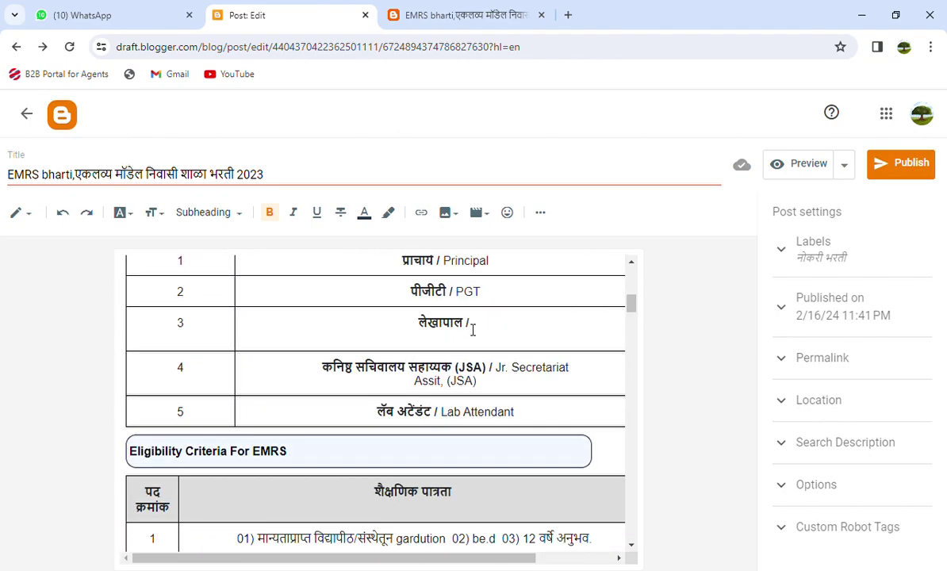
{"action": "scroll", "coordinate": [484, 333], "scroll_direction": "up", "scroll_amount": 5}
{"action": "scroll", "coordinate": [491, 337], "scroll_direction": "down", "scroll_amount": 5}
{"action": "scroll", "coordinate": [476, 318], "scroll_direction": "up", "scroll_amount": 5}
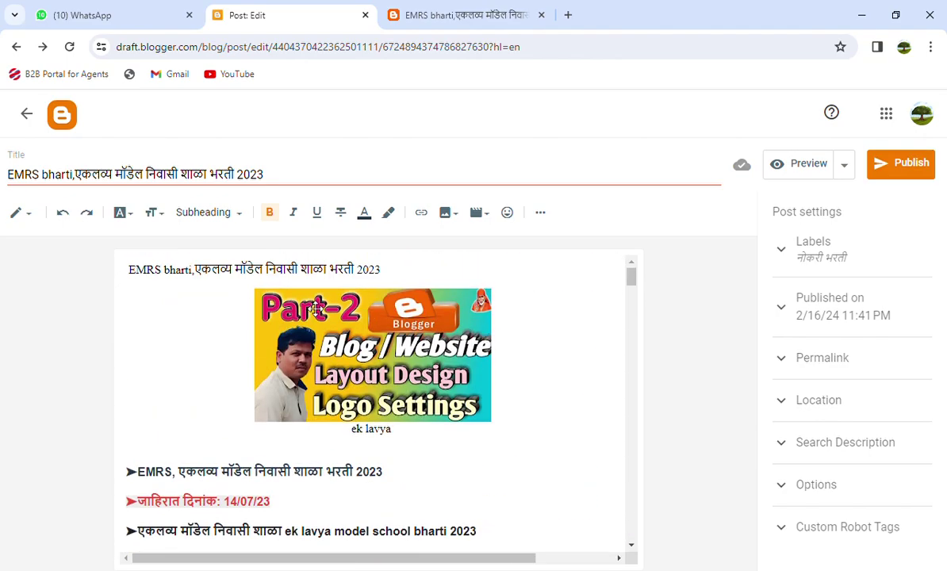
{"action": "scroll", "coordinate": [365, 310], "scroll_direction": "down", "scroll_amount": 6}
{"action": "scroll", "coordinate": [390, 311], "scroll_direction": "up", "scroll_amount": 5}
{"action": "scroll", "coordinate": [395, 312], "scroll_direction": "down", "scroll_amount": 9}
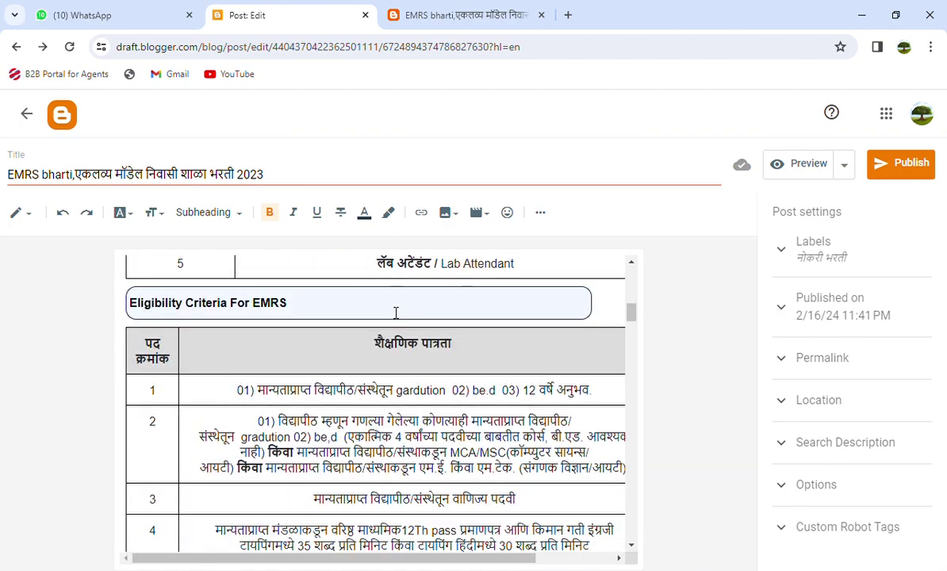
{"action": "scroll", "coordinate": [399, 312], "scroll_direction": "down", "scroll_amount": 5}
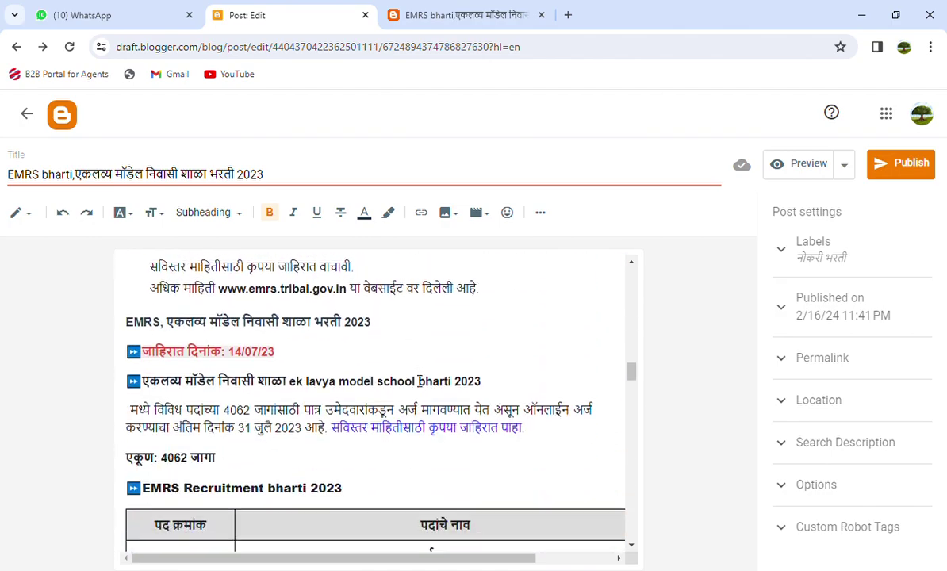
{"action": "scroll", "coordinate": [437, 408], "scroll_direction": "up", "scroll_amount": 5}
{"action": "scroll", "coordinate": [438, 409], "scroll_direction": "up", "scroll_amount": 10}
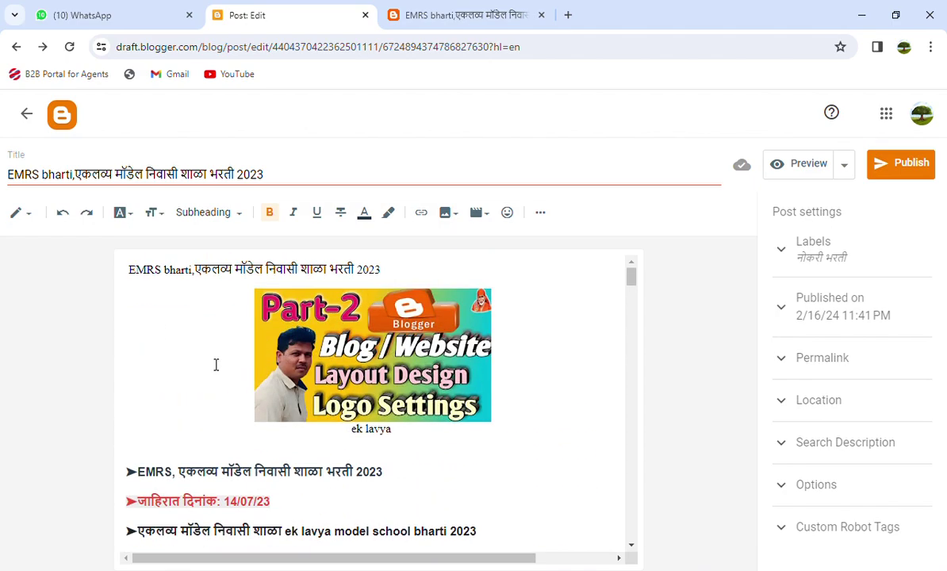
{"action": "scroll", "coordinate": [216, 361], "scroll_direction": "down", "scroll_amount": 2}
{"action": "scroll", "coordinate": [431, 427], "scroll_direction": "down", "scroll_amount": 2}
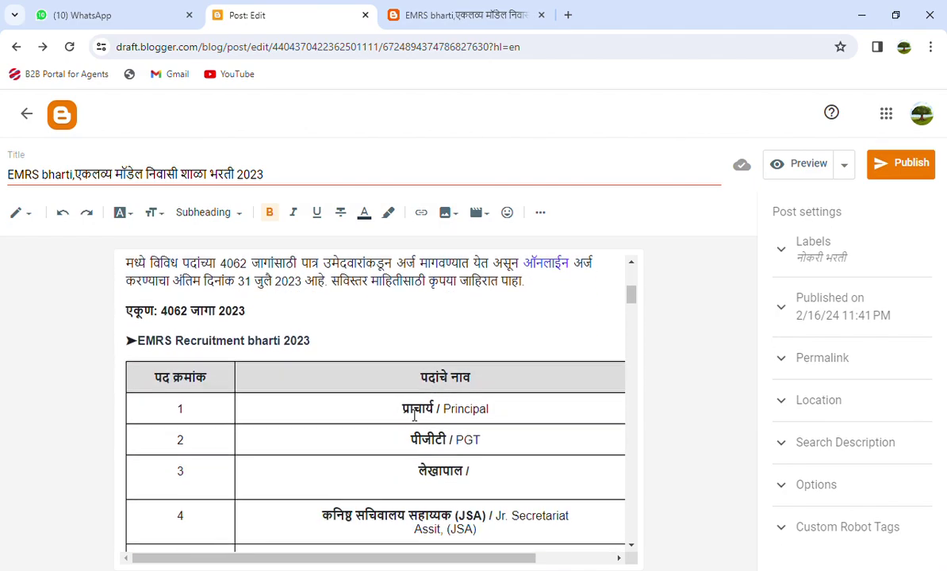
{"action": "scroll", "coordinate": [392, 414], "scroll_direction": "up", "scroll_amount": 4}
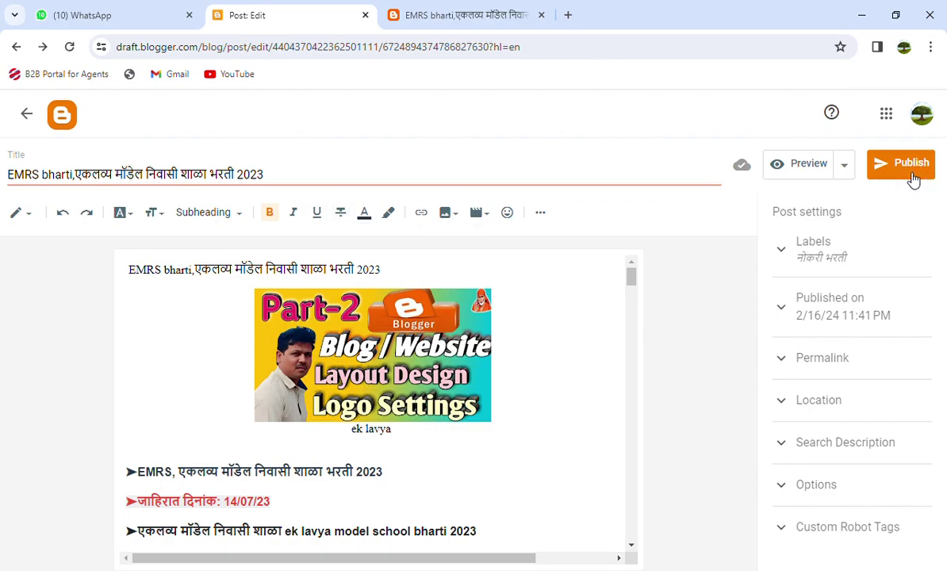
- Return to the posts list and preview the EMRS bharti draft, checking its title, image, text and table
{"action": "left_click", "coordinate": [26, 116]}
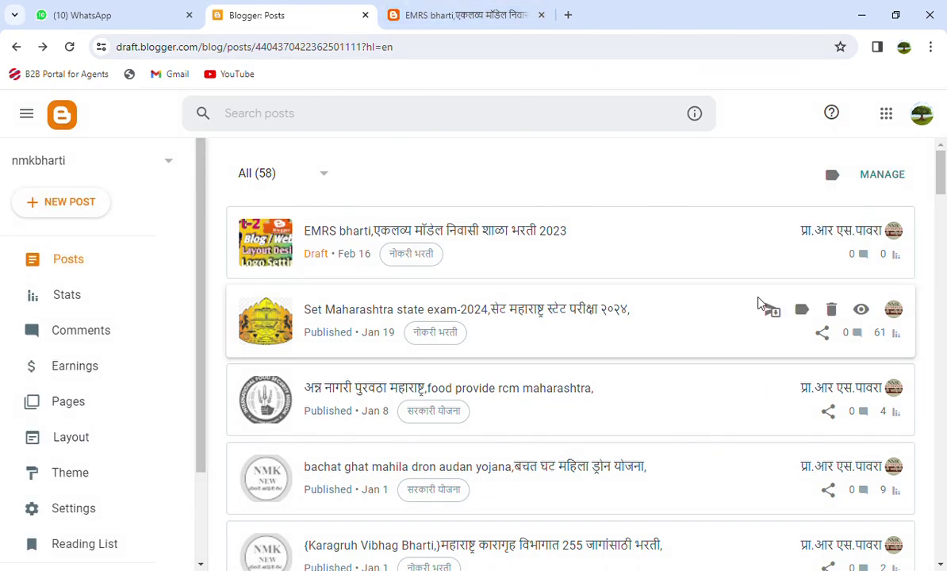
{"action": "mouse_move", "coordinate": [385, 249]}
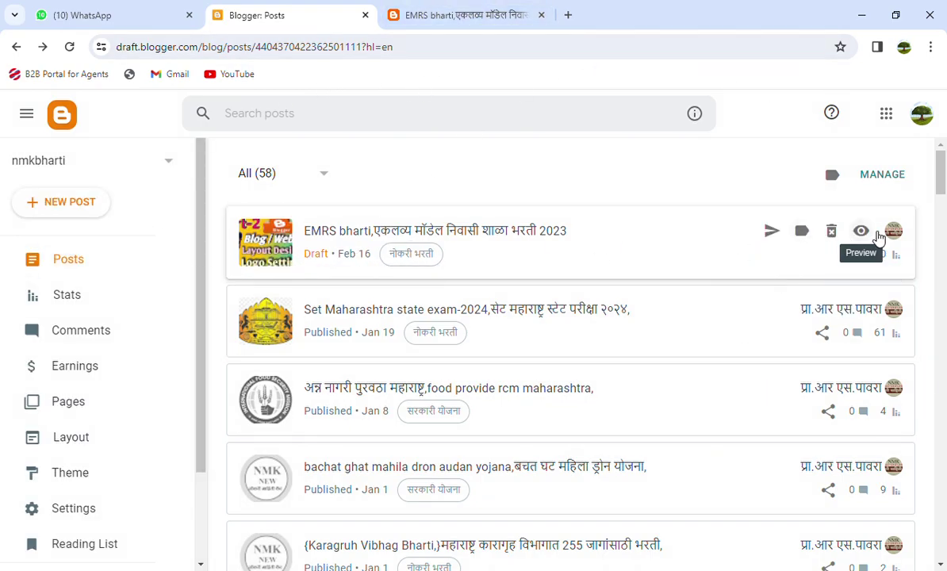
{"action": "left_click", "coordinate": [866, 234]}
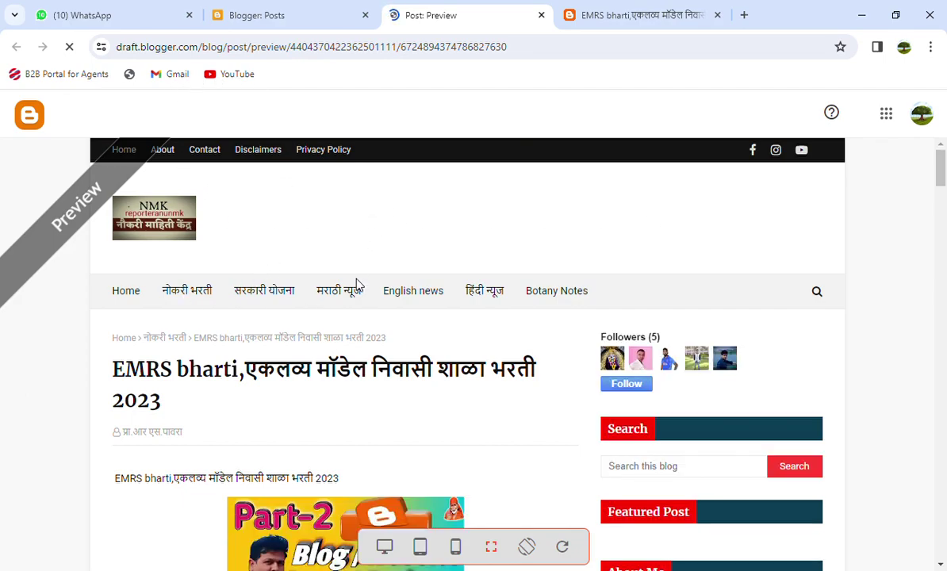
{"action": "scroll", "coordinate": [291, 379], "scroll_direction": "down", "scroll_amount": 1}
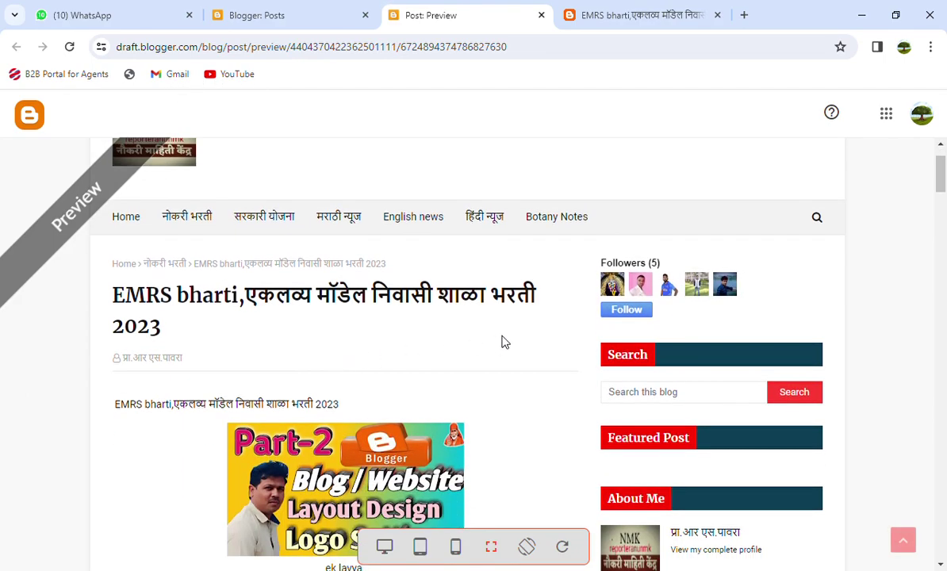
{"action": "scroll", "coordinate": [501, 339], "scroll_direction": "down", "scroll_amount": 2}
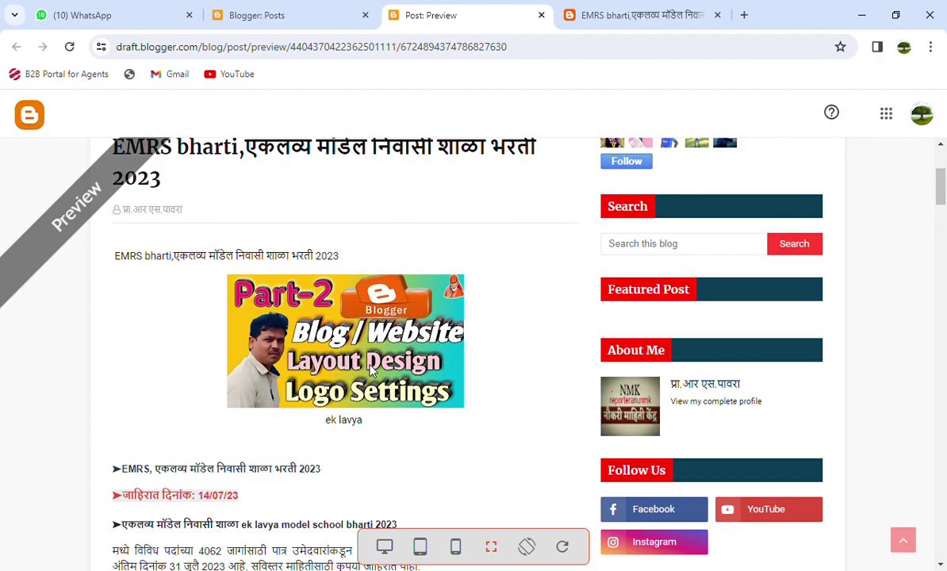
{"action": "scroll", "coordinate": [388, 385], "scroll_direction": "down", "scroll_amount": 3}
{"action": "scroll", "coordinate": [444, 388], "scroll_direction": "up", "scroll_amount": 3}
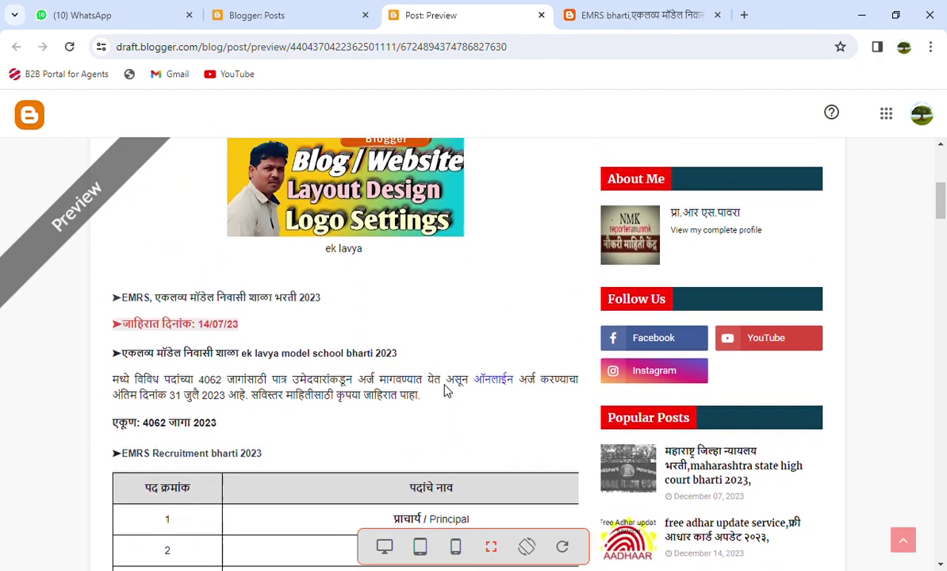
{"action": "scroll", "coordinate": [444, 396], "scroll_direction": "down", "scroll_amount": 7}
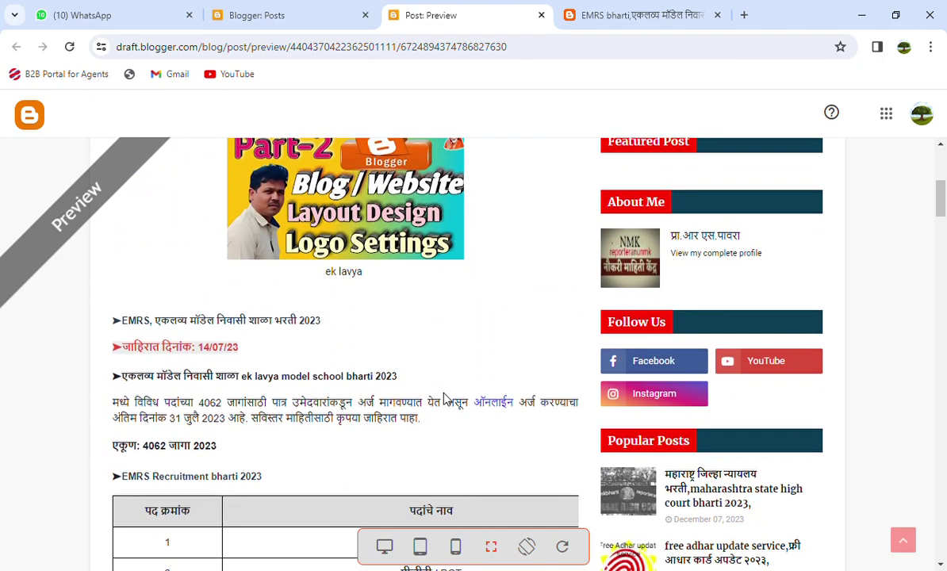
{"action": "scroll", "coordinate": [444, 397], "scroll_direction": "down", "scroll_amount": 3}
{"action": "scroll", "coordinate": [448, 393], "scroll_direction": "up", "scroll_amount": 15}
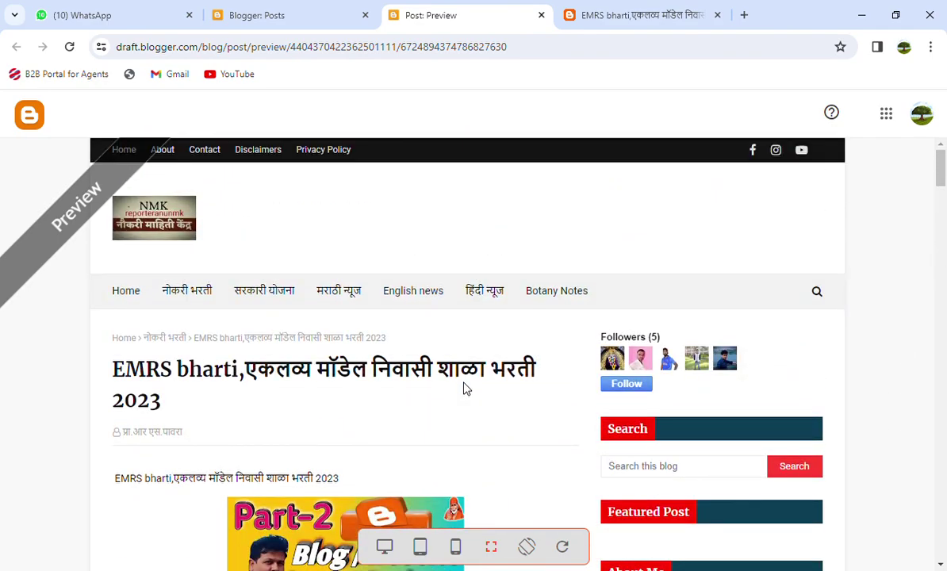
- Check the draft in the posts list, return to its preview and select the preview page's full web address
{"action": "left_click", "coordinate": [287, 17]}
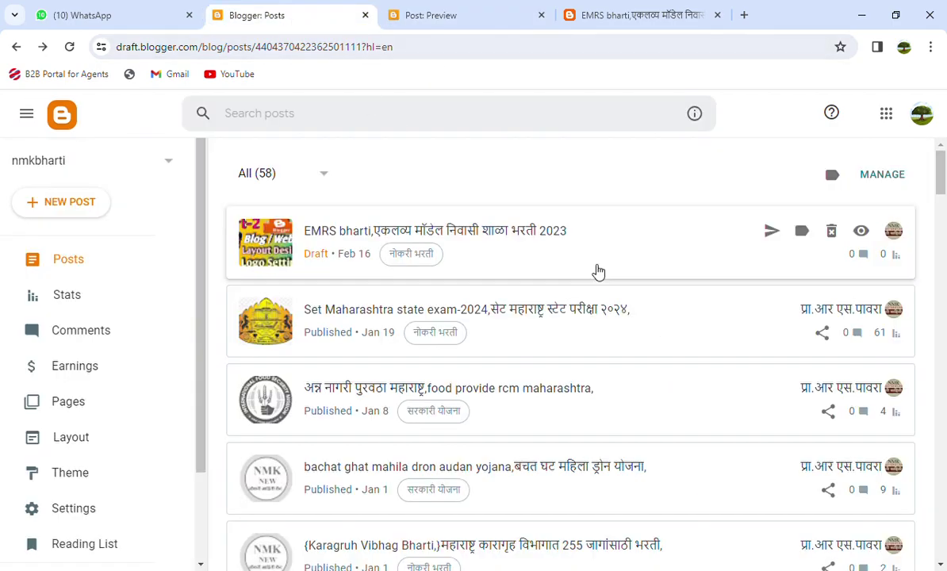
{"action": "left_click", "coordinate": [452, 17]}
{"action": "left_click_drag", "start_coordinate": [531, 47], "coordinate": [144, 66]}
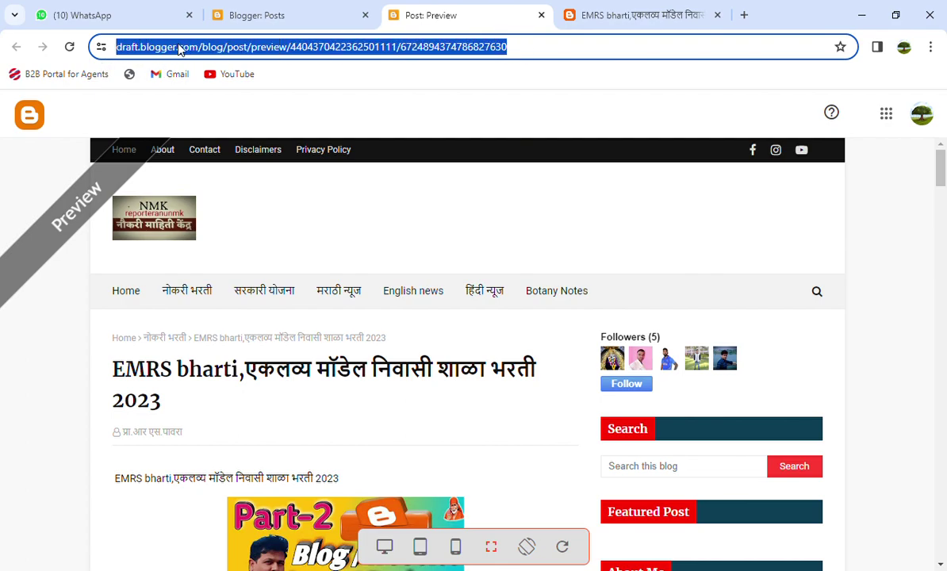
- Open the blog's layout, examine the links in the Top Navigation Pages gadget, and close it without saving
{"action": "left_click", "coordinate": [281, 18]}
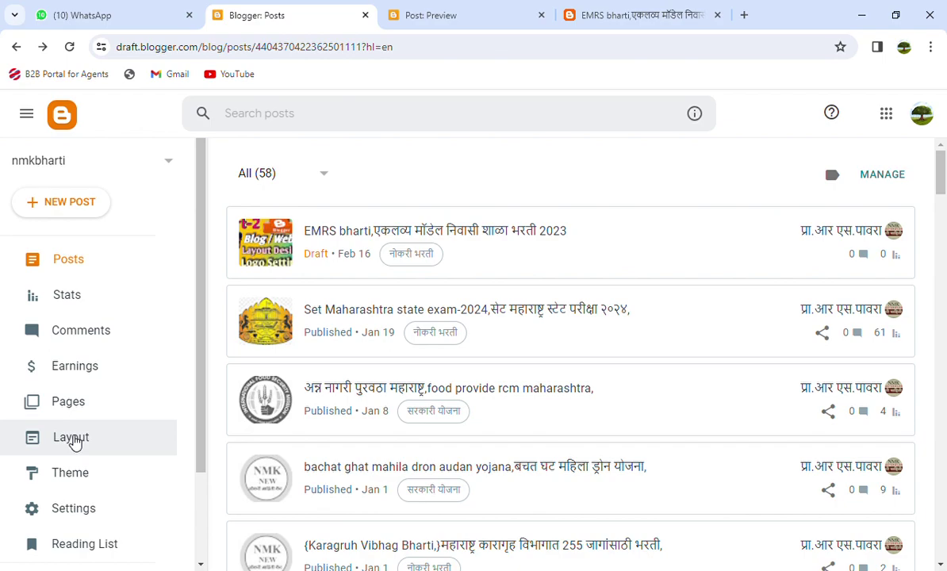
{"action": "left_click", "coordinate": [73, 440]}
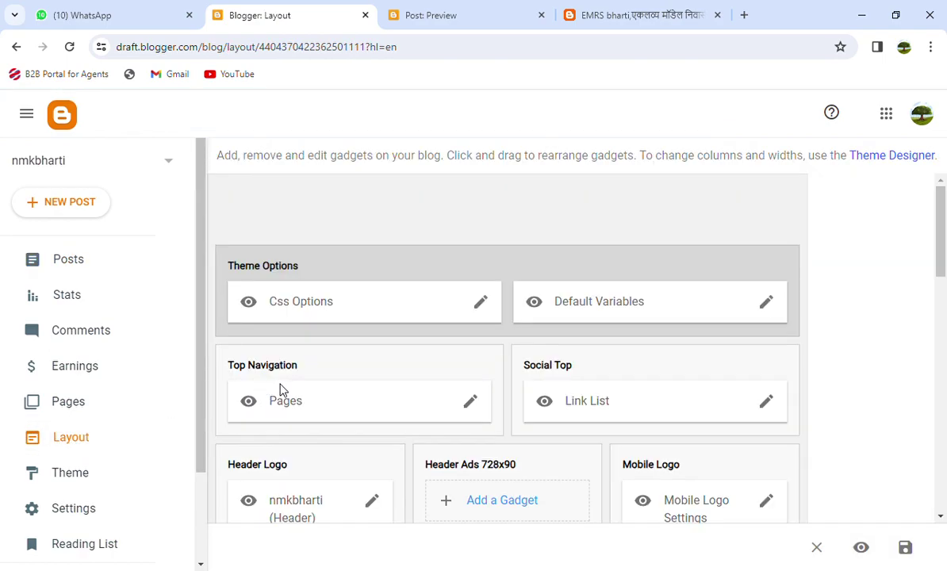
{"action": "scroll", "coordinate": [451, 372], "scroll_direction": "down", "scroll_amount": 1}
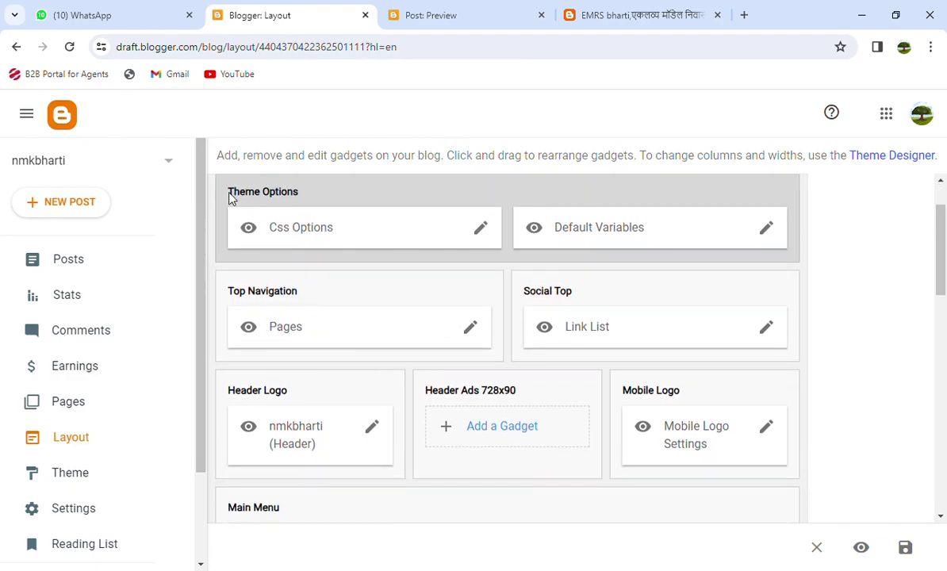
{"action": "left_click", "coordinate": [470, 329]}
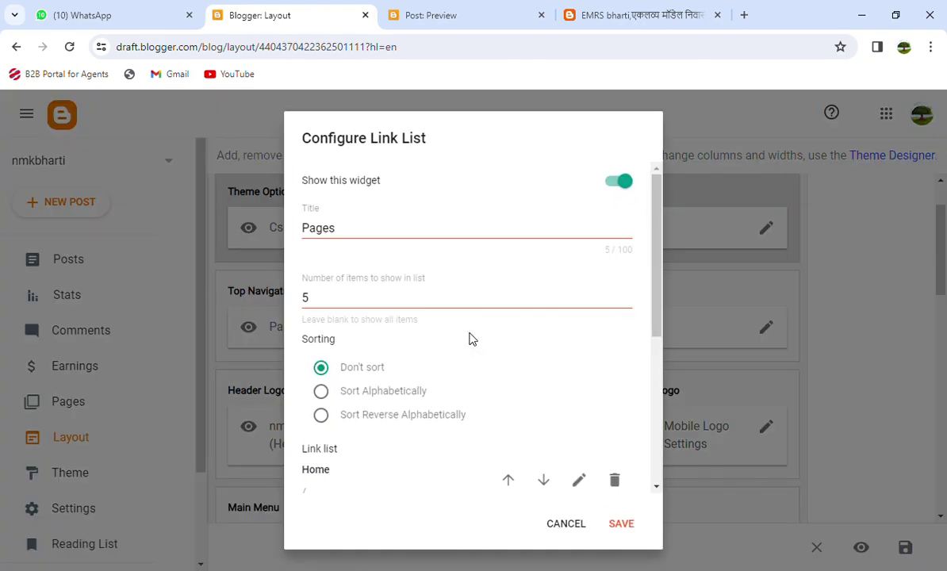
{"action": "scroll", "coordinate": [428, 349], "scroll_direction": "down", "scroll_amount": 2}
{"action": "scroll", "coordinate": [453, 361], "scroll_direction": "down", "scroll_amount": 2}
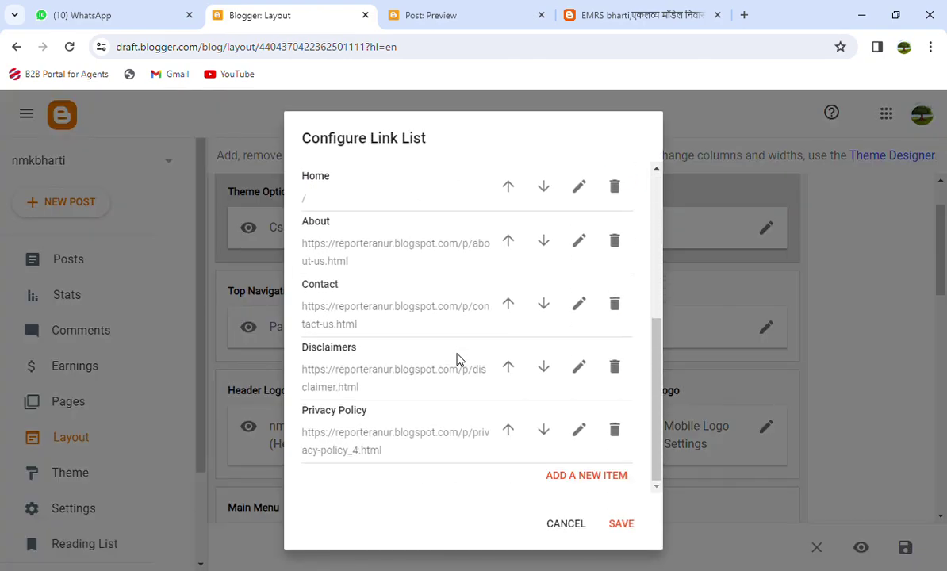
{"action": "left_click", "coordinate": [573, 529]}
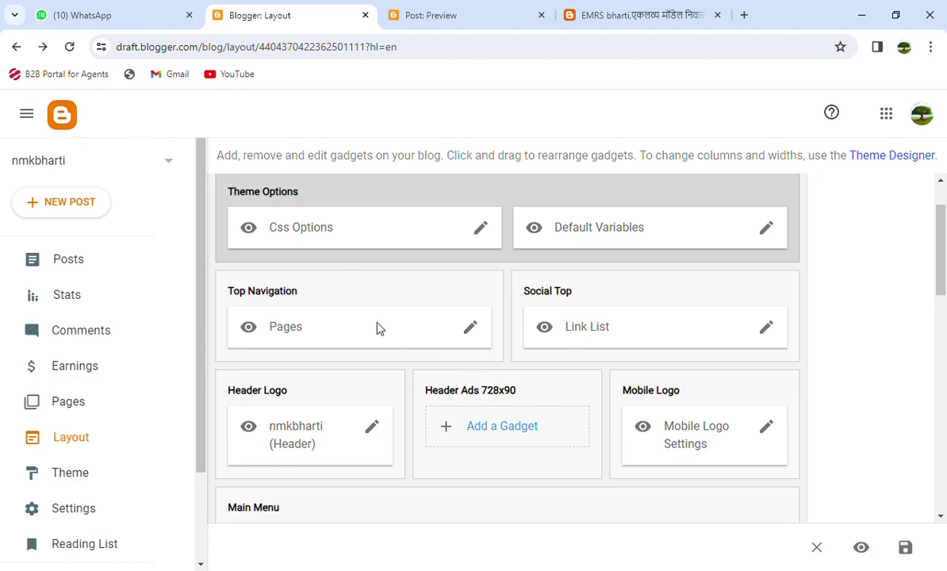
- Examine the Header Logo gadget's blog title, description, image and placement settings, and close it without saving
{"action": "scroll", "coordinate": [379, 328], "scroll_direction": "down", "scroll_amount": 1}
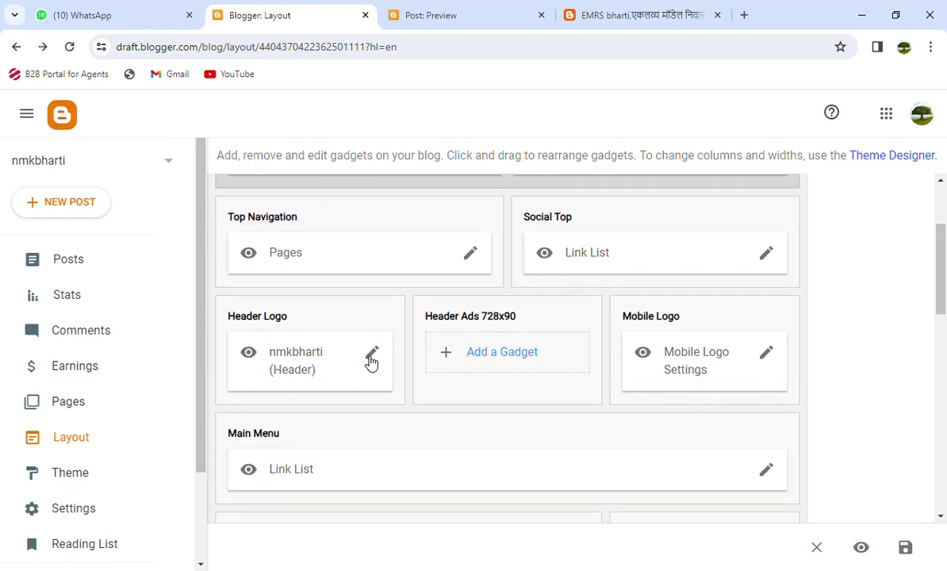
{"action": "left_click", "coordinate": [373, 354]}
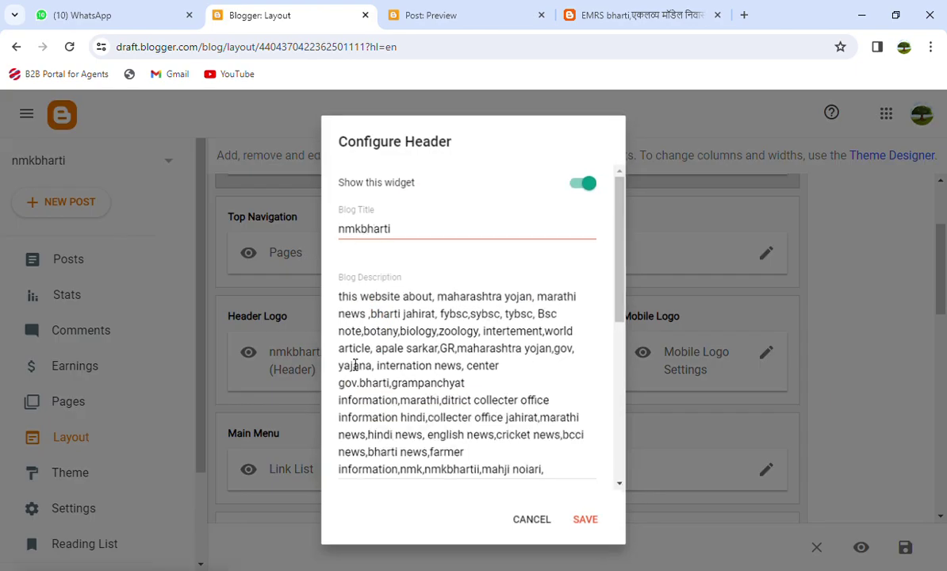
{"action": "scroll", "coordinate": [417, 340], "scroll_direction": "down", "scroll_amount": 1}
{"action": "scroll", "coordinate": [413, 338], "scroll_direction": "down", "scroll_amount": 3}
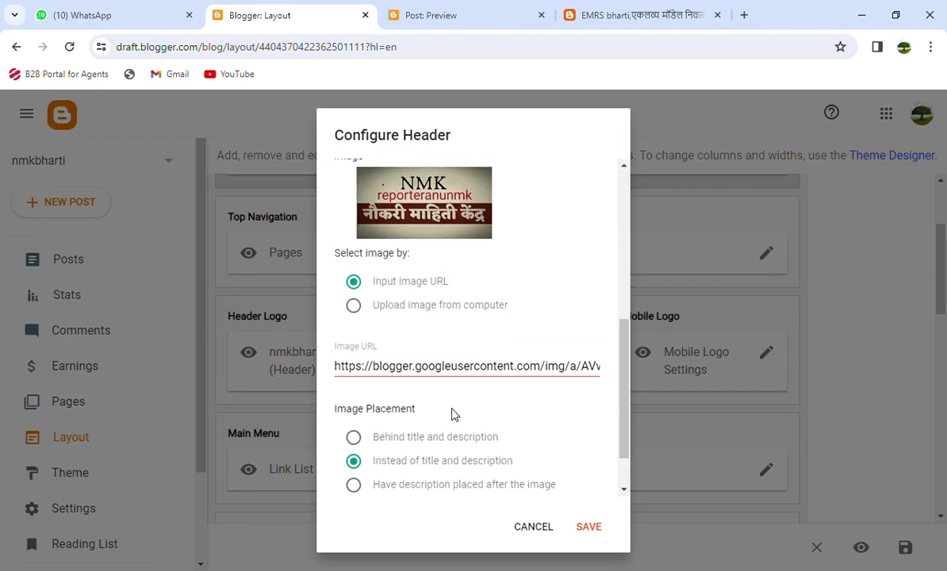
{"action": "scroll", "coordinate": [452, 397], "scroll_direction": "up", "scroll_amount": 3}
{"action": "scroll", "coordinate": [456, 415], "scroll_direction": "up", "scroll_amount": 3}
{"action": "left_click", "coordinate": [529, 528]}
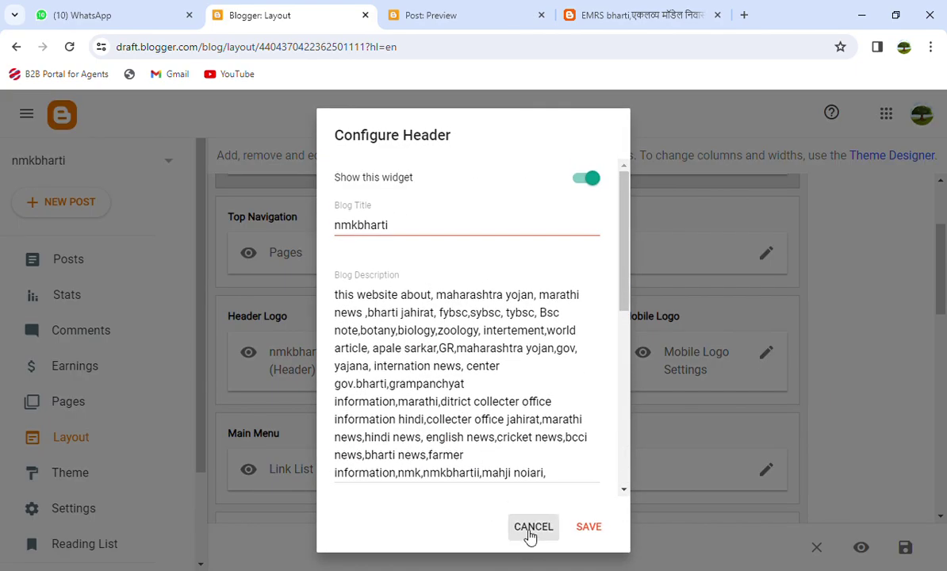
- Examine the links in the Main Menu Link List gadget, including the नोकरी भरती entry's site name and URL, and close it without saving
{"action": "scroll", "coordinate": [531, 477], "scroll_direction": "down", "scroll_amount": 1}
{"action": "scroll", "coordinate": [476, 428], "scroll_direction": "down", "scroll_amount": 1}
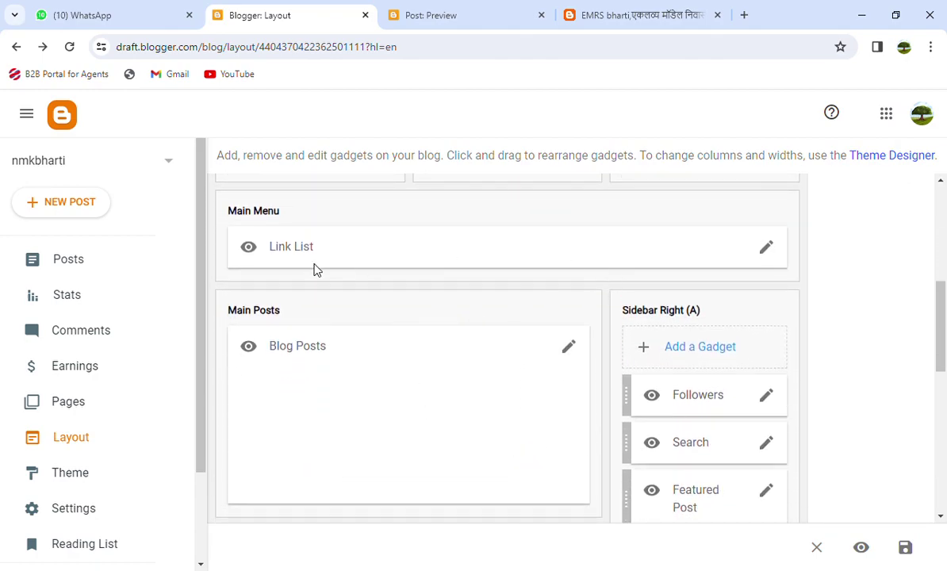
{"action": "left_click", "coordinate": [767, 254]}
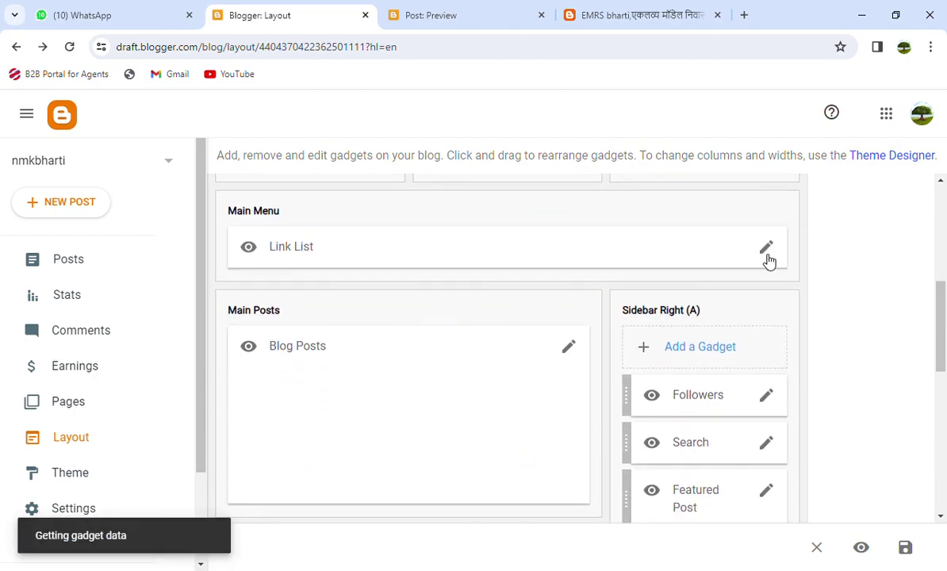
{"action": "scroll", "coordinate": [320, 321], "scroll_direction": "down", "scroll_amount": 3}
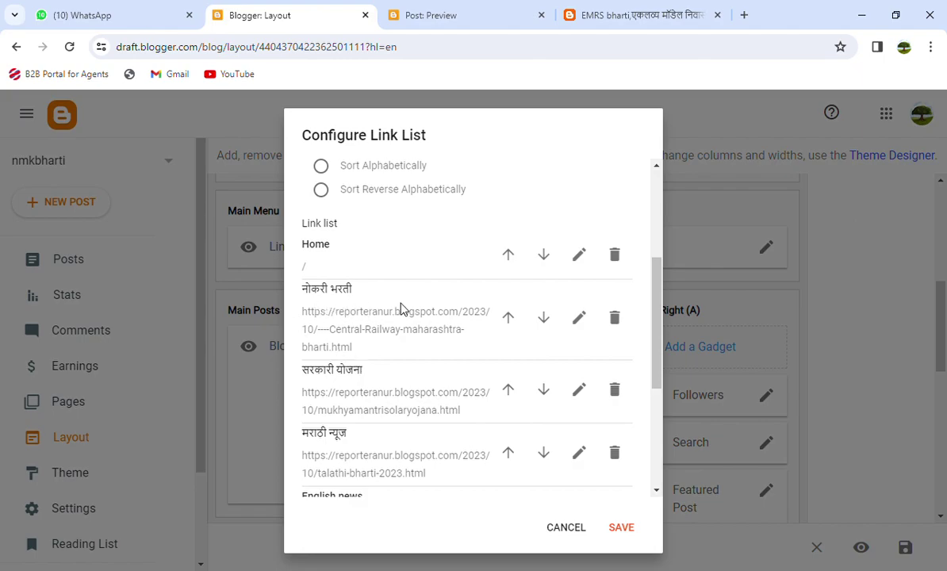
{"action": "scroll", "coordinate": [411, 396], "scroll_direction": "down", "scroll_amount": 2}
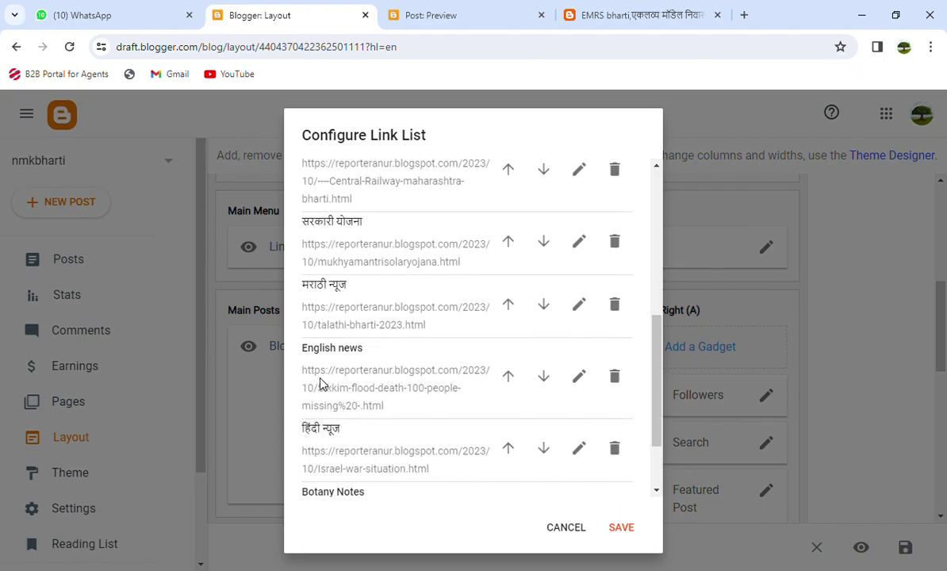
{"action": "scroll", "coordinate": [329, 363], "scroll_direction": "down", "scroll_amount": 1}
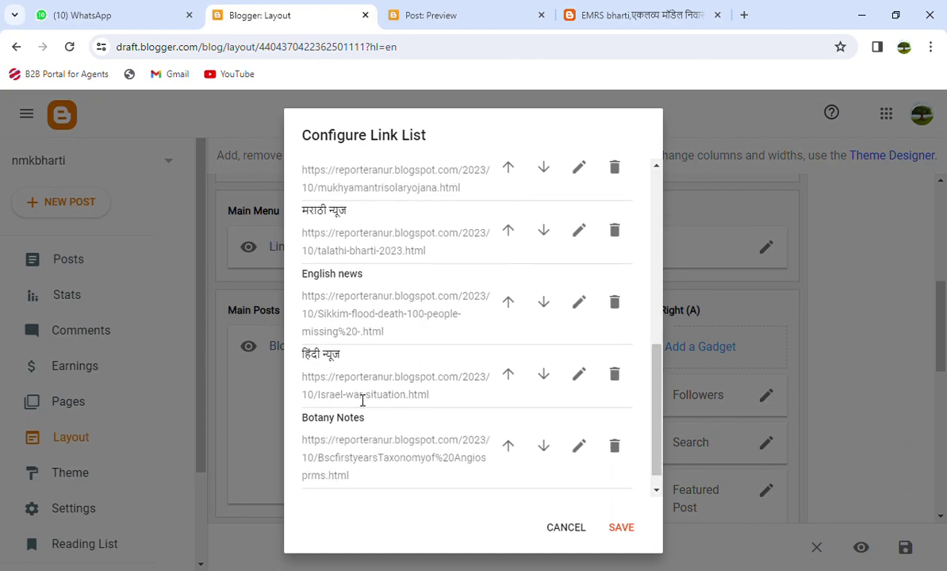
{"action": "scroll", "coordinate": [381, 409], "scroll_direction": "down", "scroll_amount": 1}
{"action": "scroll", "coordinate": [386, 413], "scroll_direction": "up", "scroll_amount": 1}
{"action": "scroll", "coordinate": [386, 413], "scroll_direction": "up", "scroll_amount": 2}
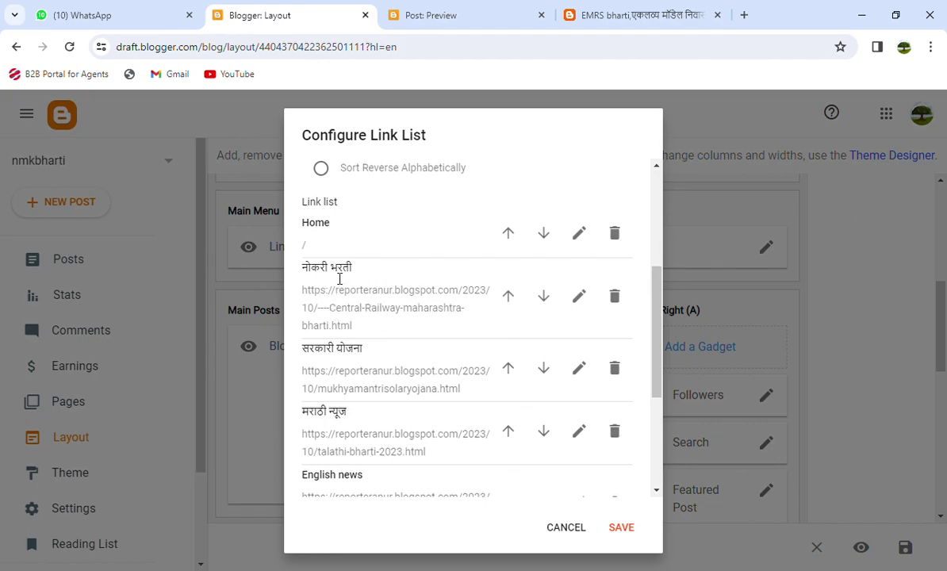
{"action": "left_click", "coordinate": [580, 297]}
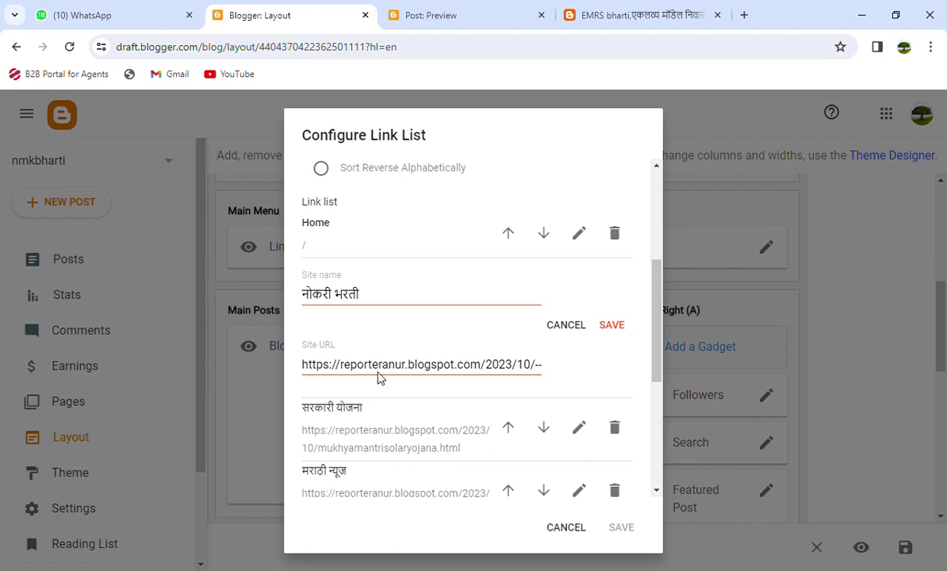
{"action": "left_click", "coordinate": [568, 528]}
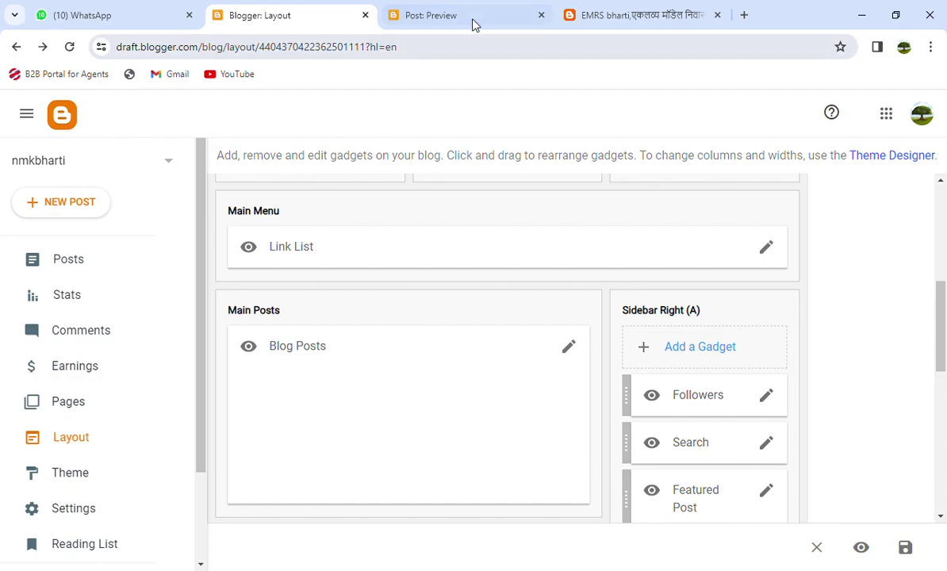
- Return to the EMRS bharti post preview and check its main menu, title and image
{"action": "left_click", "coordinate": [473, 17]}
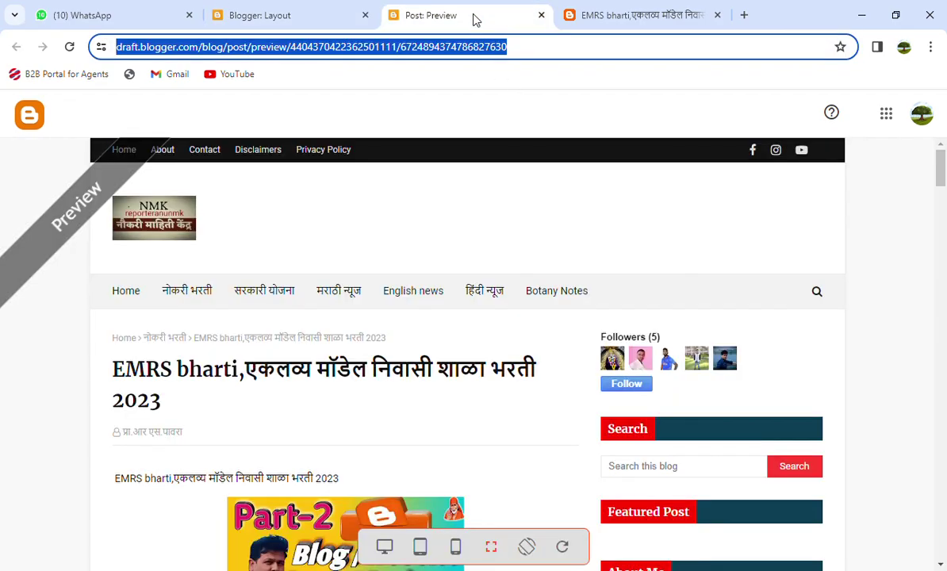
{"action": "left_click", "coordinate": [467, 191]}
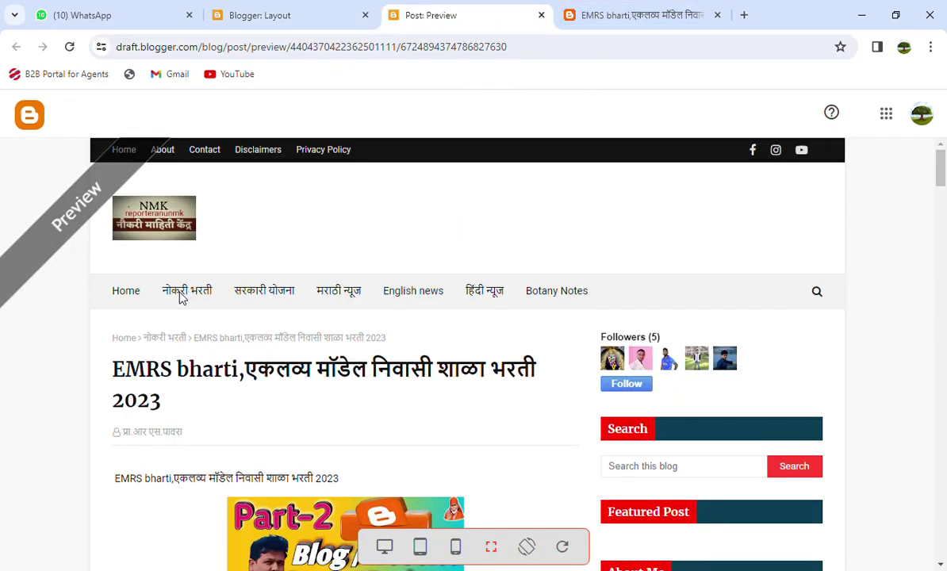
{"action": "scroll", "coordinate": [234, 309], "scroll_direction": "down", "scroll_amount": 3}
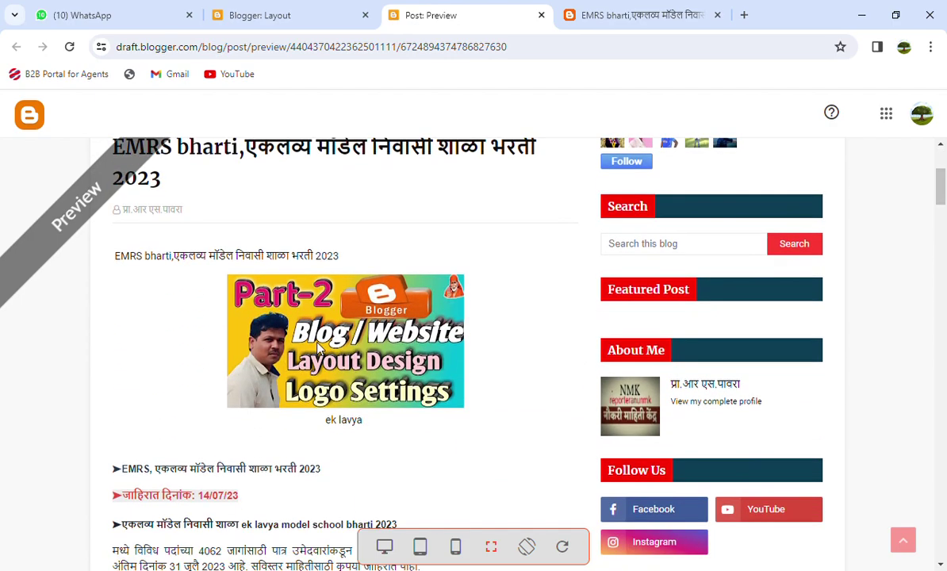
- Go back to the blog's layout page and open the live blog from there
{"action": "left_click", "coordinate": [317, 11]}
{"action": "scroll", "coordinate": [105, 493], "scroll_direction": "down", "scroll_amount": 2}
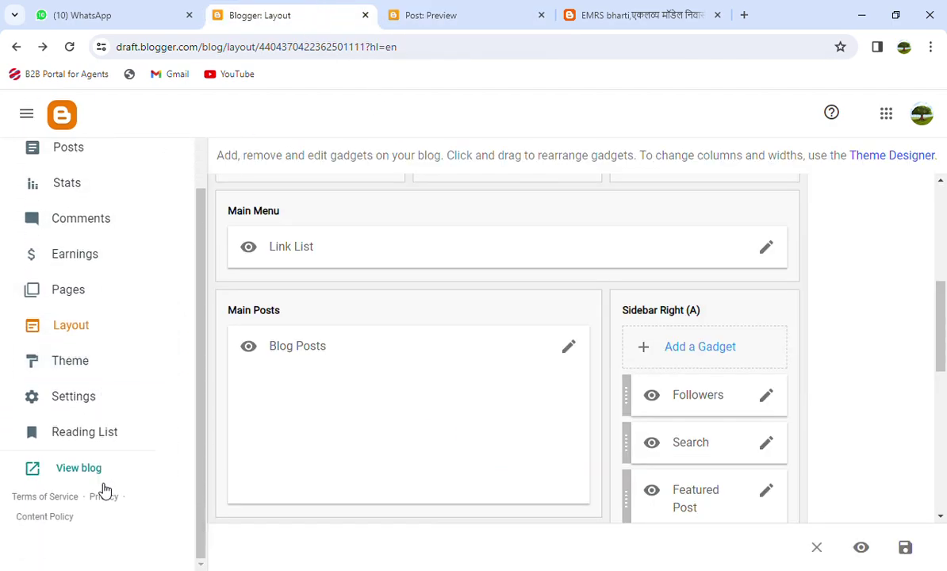
{"action": "left_click", "coordinate": [101, 473]}
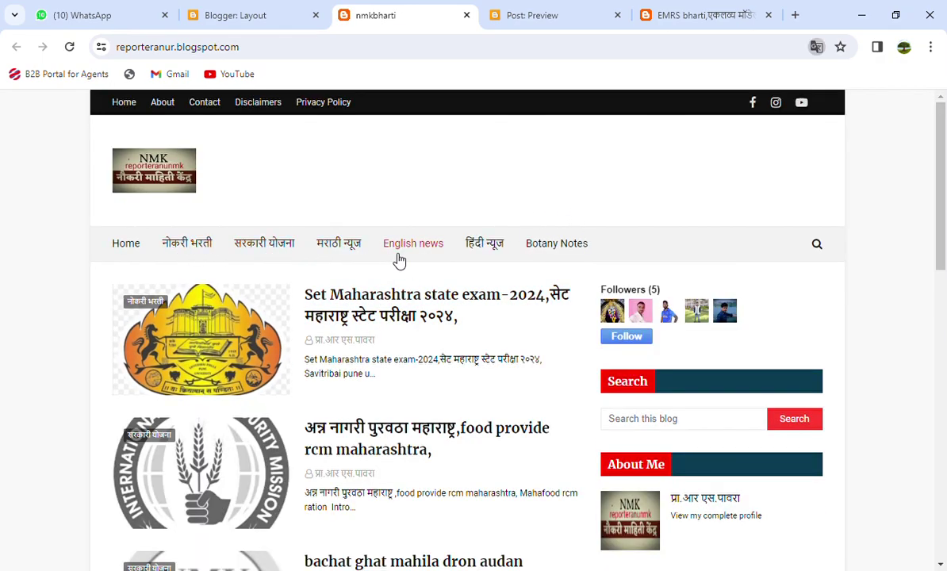
- Follow the नोकरी भरती main menu link and review the Central Railway post along with its sidebar sections down to Categories
{"action": "left_click", "coordinate": [195, 255]}
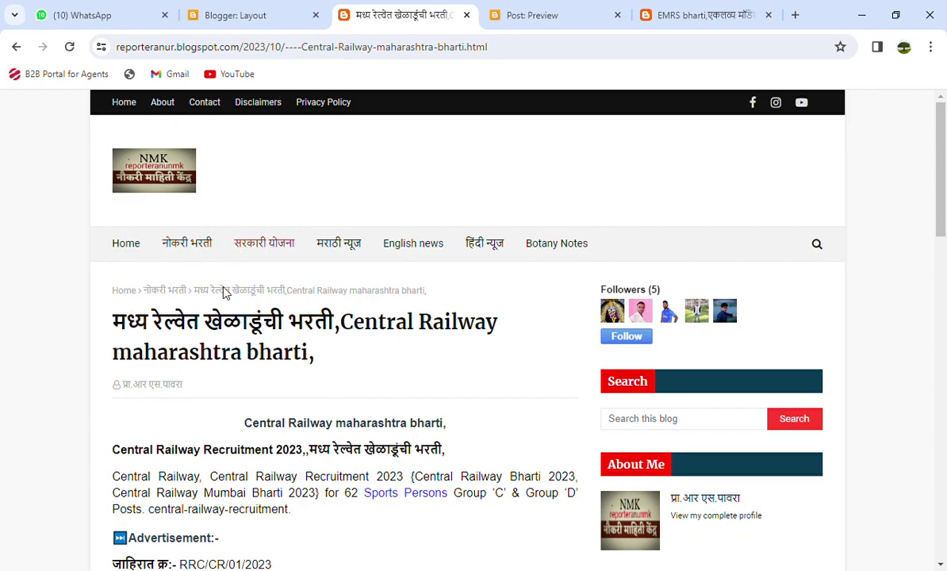
{"action": "scroll", "coordinate": [221, 318], "scroll_direction": "down", "scroll_amount": 1}
{"action": "scroll", "coordinate": [221, 318], "scroll_direction": "down", "scroll_amount": 15}
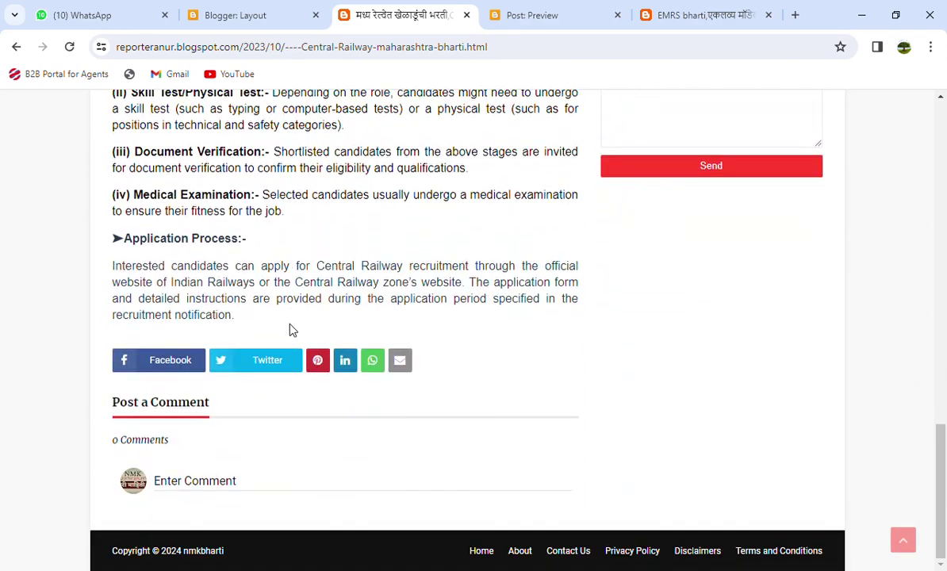
{"action": "scroll", "coordinate": [328, 336], "scroll_direction": "up", "scroll_amount": 10}
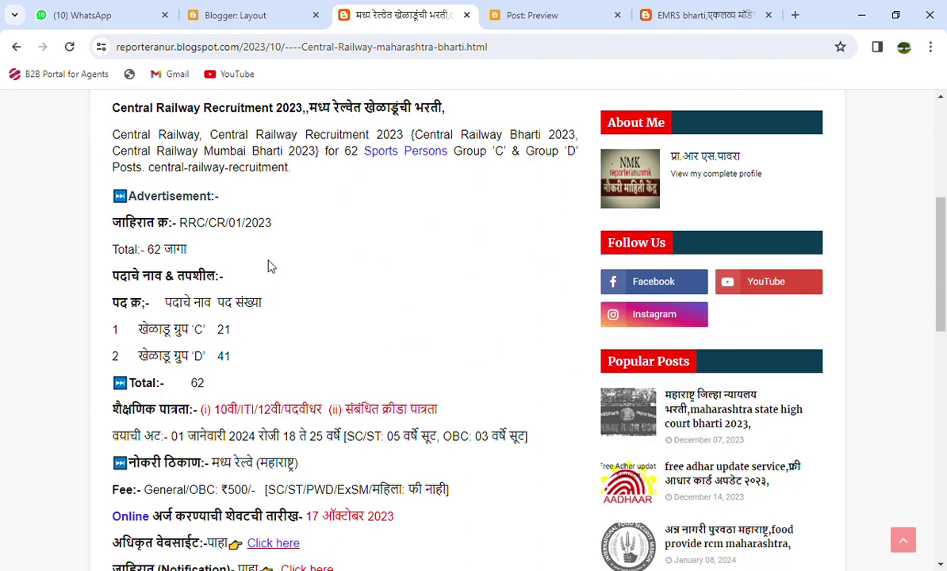
{"action": "scroll", "coordinate": [692, 494], "scroll_direction": "down", "scroll_amount": 3}
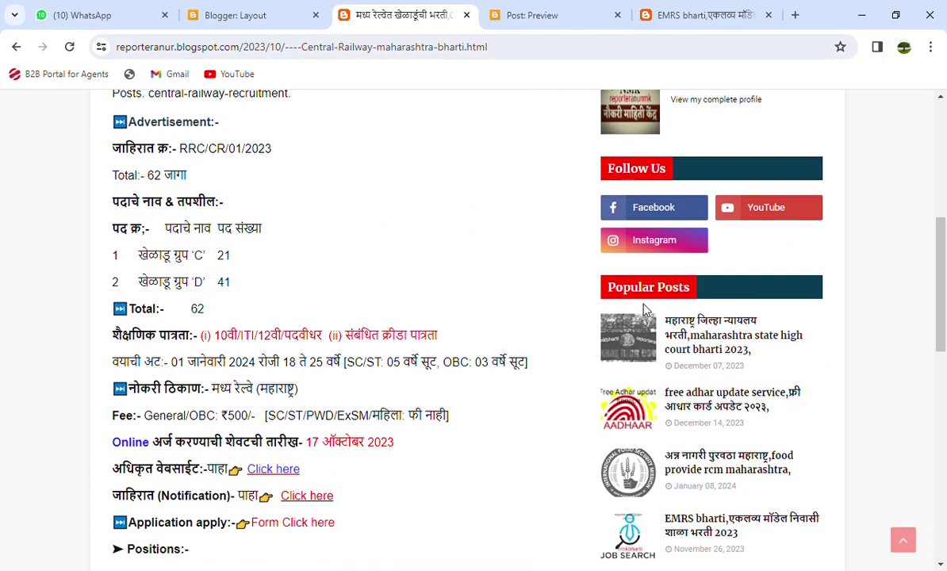
{"action": "scroll", "coordinate": [718, 383], "scroll_direction": "down", "scroll_amount": 2}
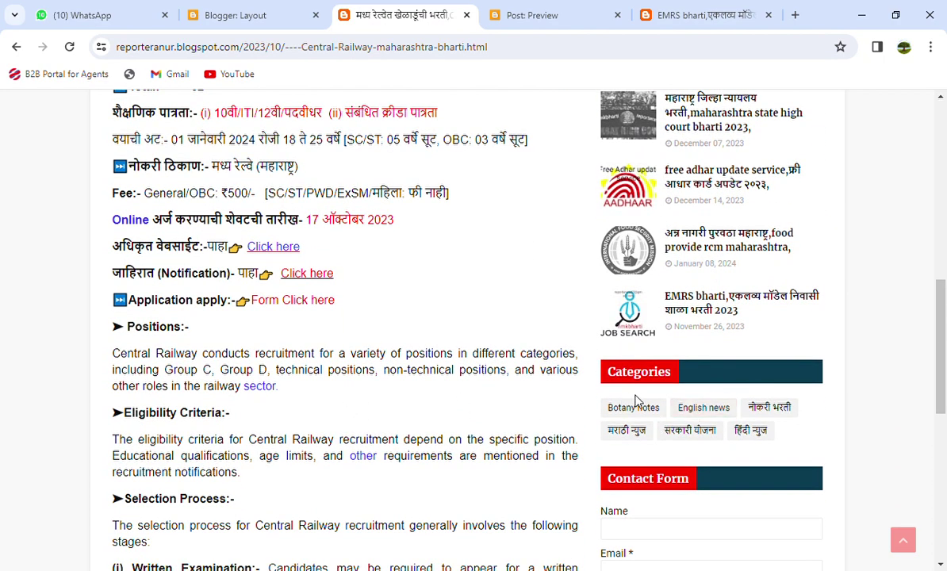
- Open the नोकरी भरती category from the sidebar and look through its posts, continuing to the older ones
{"action": "left_click", "coordinate": [768, 408]}
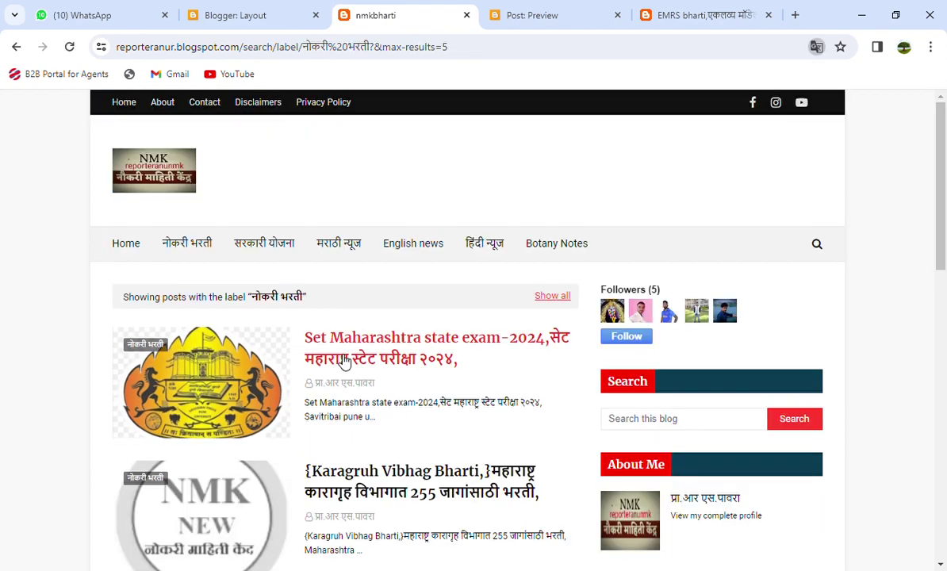
{"action": "scroll", "coordinate": [388, 394], "scroll_direction": "down", "scroll_amount": 8}
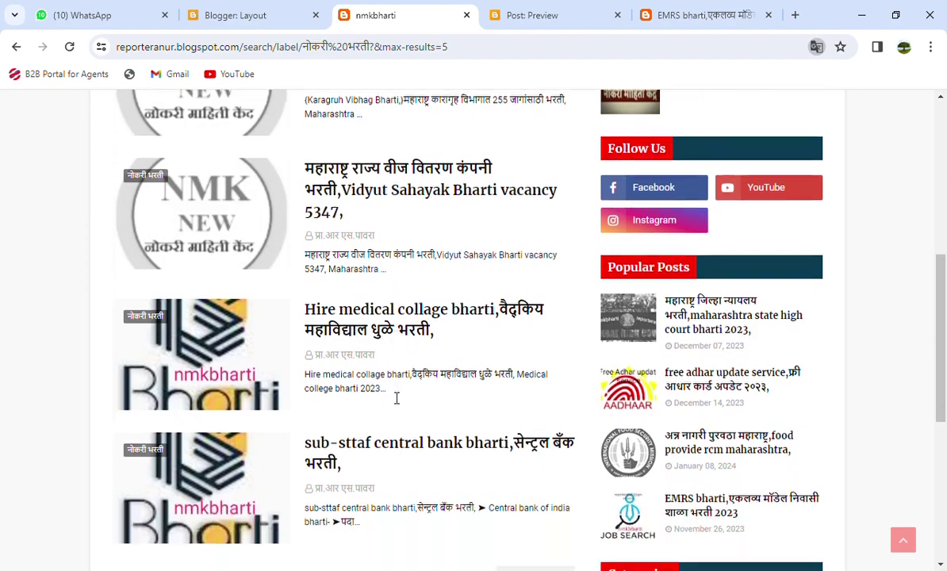
{"action": "left_click", "coordinate": [520, 351]}
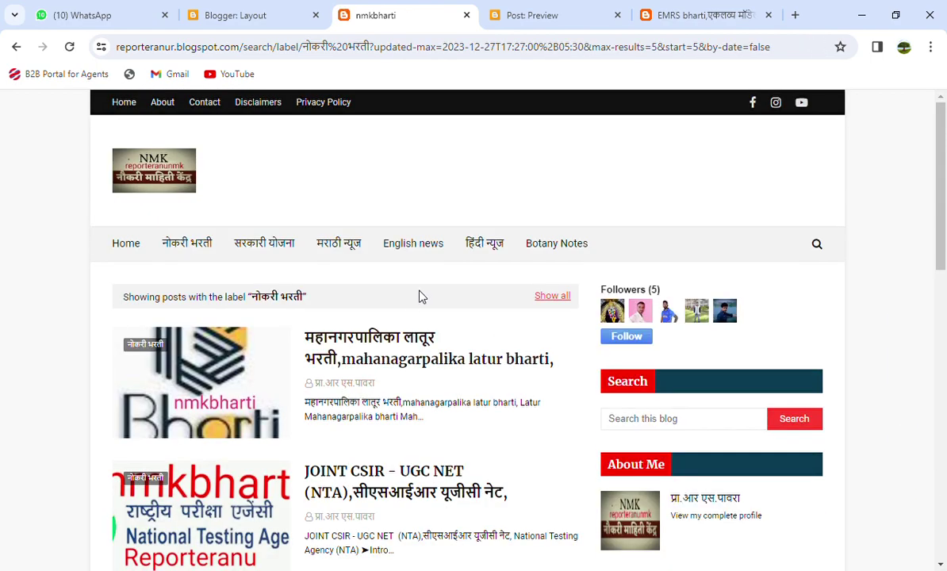
{"action": "scroll", "coordinate": [419, 296], "scroll_direction": "down", "scroll_amount": 5}
{"action": "scroll", "coordinate": [423, 300], "scroll_direction": "up", "scroll_amount": 5}
{"action": "scroll", "coordinate": [423, 299], "scroll_direction": "up", "scroll_amount": 1}
{"action": "scroll", "coordinate": [429, 338], "scroll_direction": "down", "scroll_amount": 3}
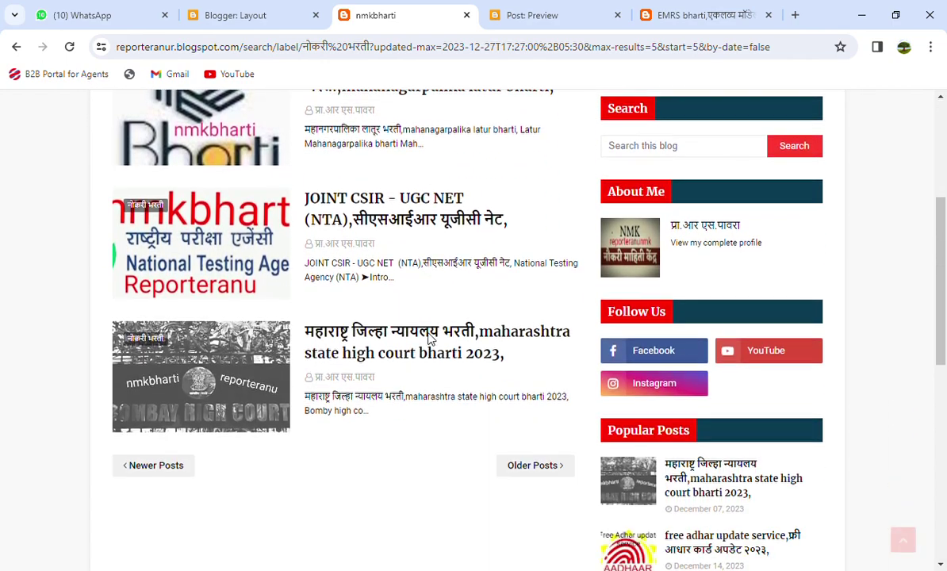
{"action": "scroll", "coordinate": [448, 355], "scroll_direction": "up", "scroll_amount": 4}
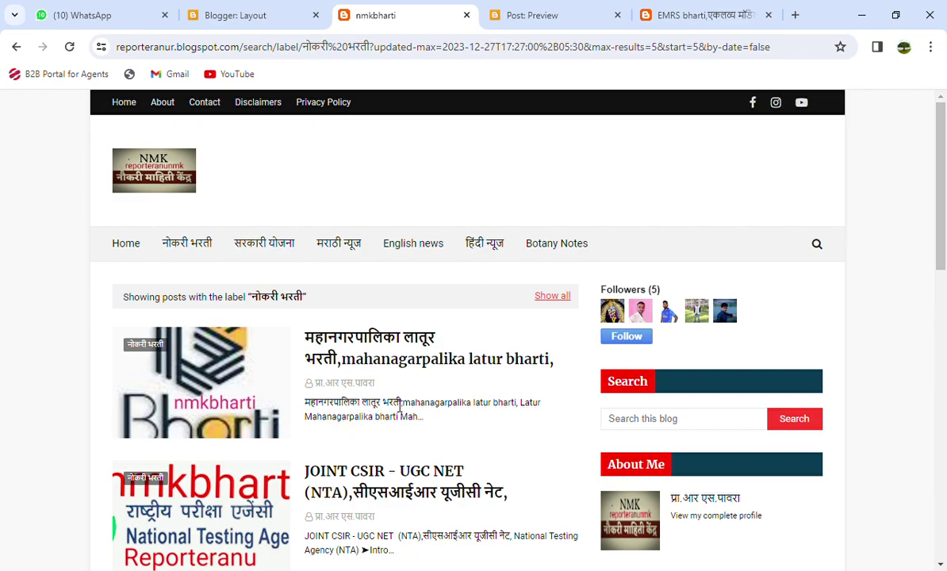
{"action": "scroll", "coordinate": [398, 401], "scroll_direction": "down", "scroll_amount": 5}
{"action": "scroll", "coordinate": [400, 397], "scroll_direction": "up", "scroll_amount": 5}
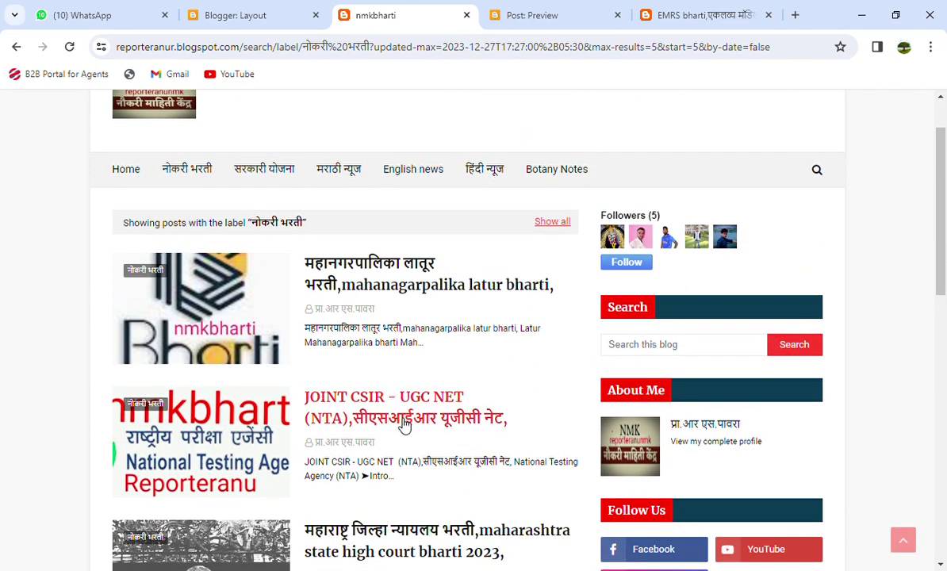